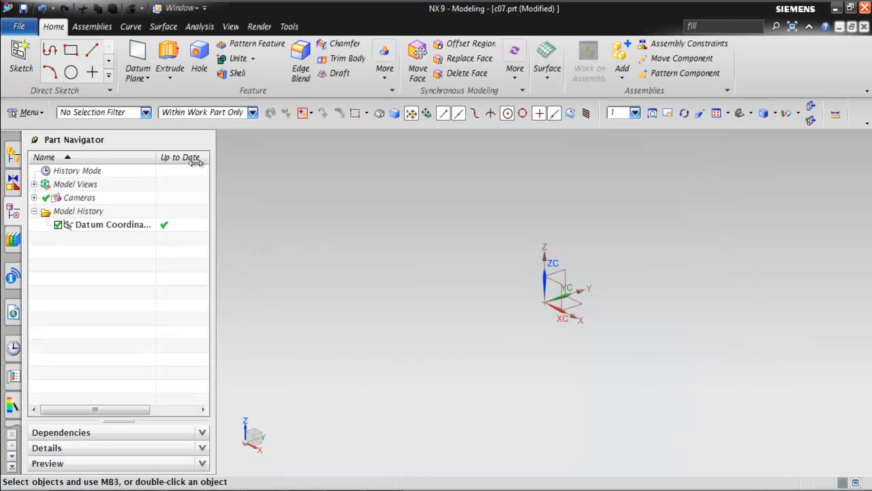
Start a Revolve feature and create its section sketch on the YZ plane of the datum coordinate system
{"action": "left_click", "coordinate": [173, 79]}
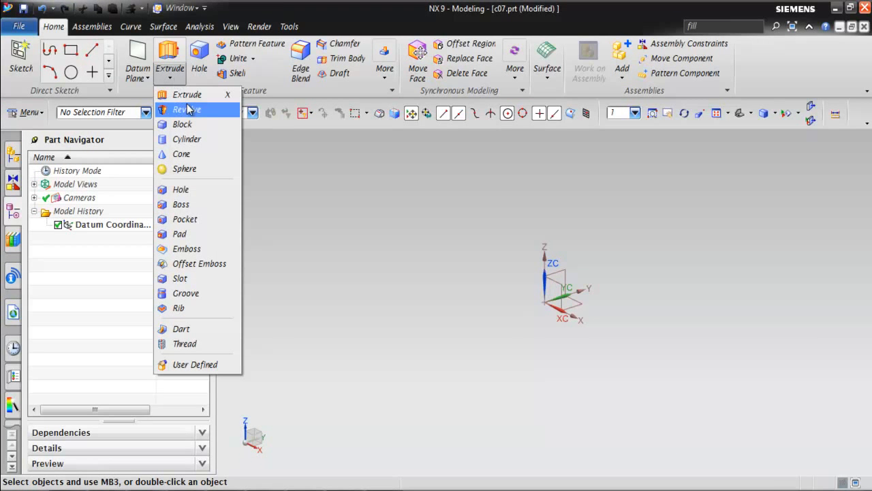
{"action": "left_click", "coordinate": [186, 109]}
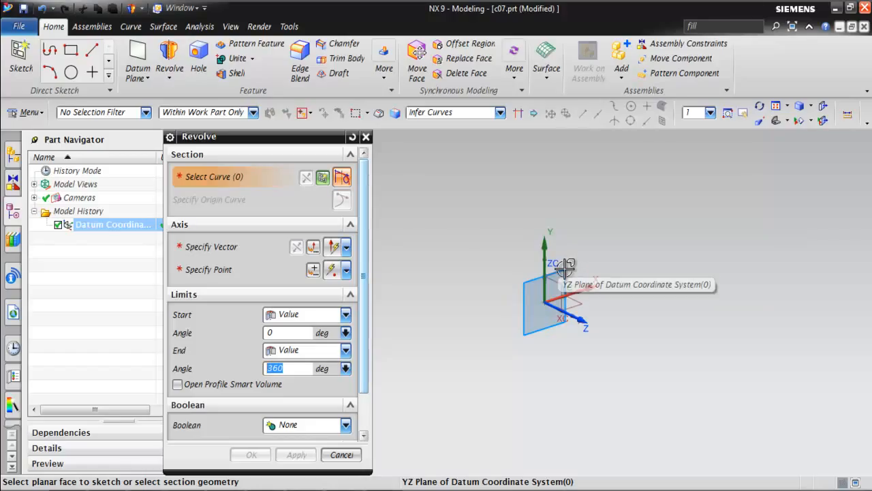
{"action": "left_click", "coordinate": [565, 268]}
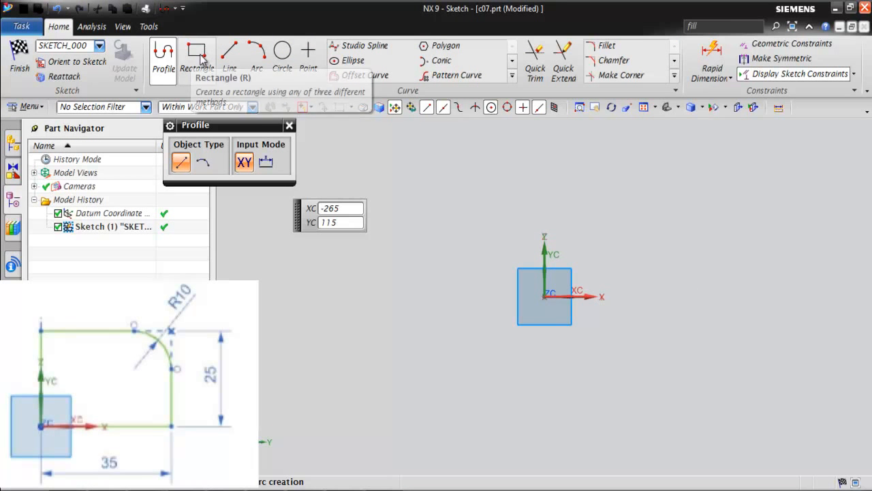
Sketch a rectangle of about 135 by 70 mm with one corner on the sketch origin
{"action": "left_click", "coordinate": [197, 55]}
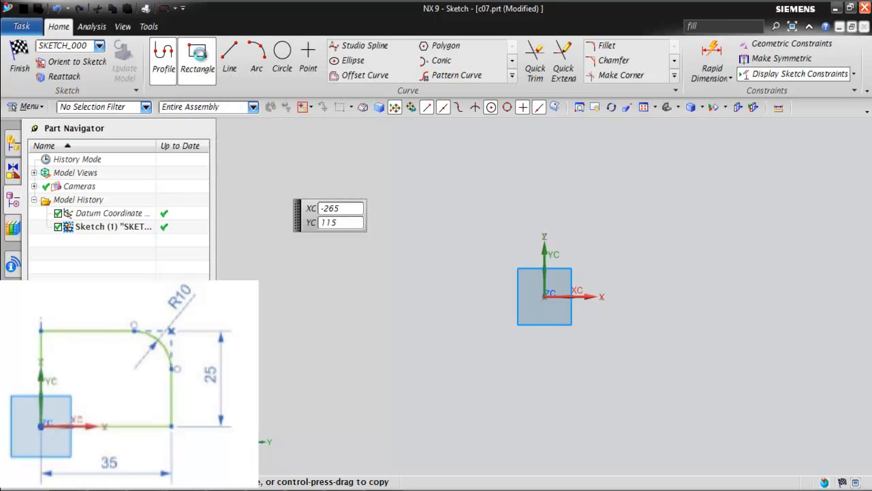
{"action": "left_click", "coordinate": [550, 295]}
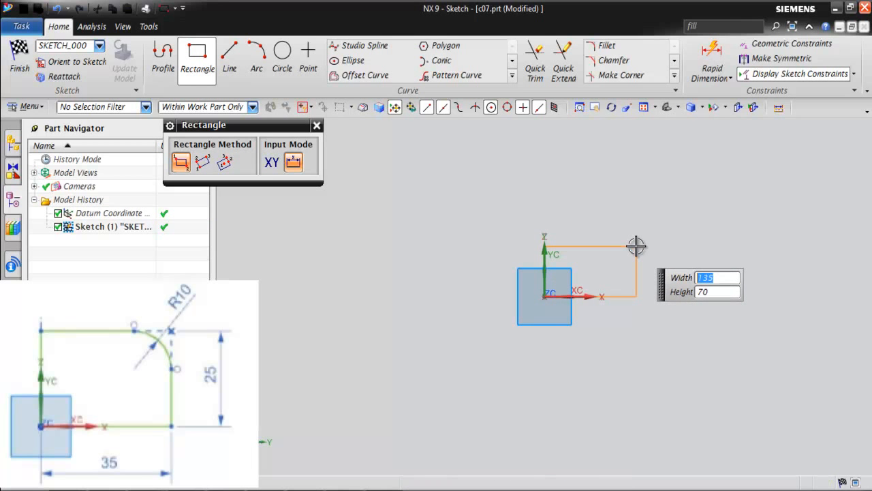
{"action": "left_click", "coordinate": [636, 246]}
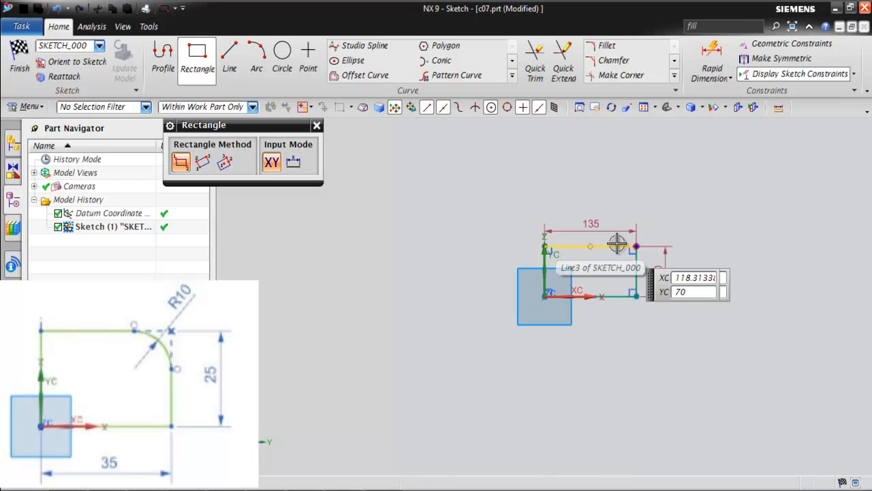
{"action": "left_click", "coordinate": [316, 126]}
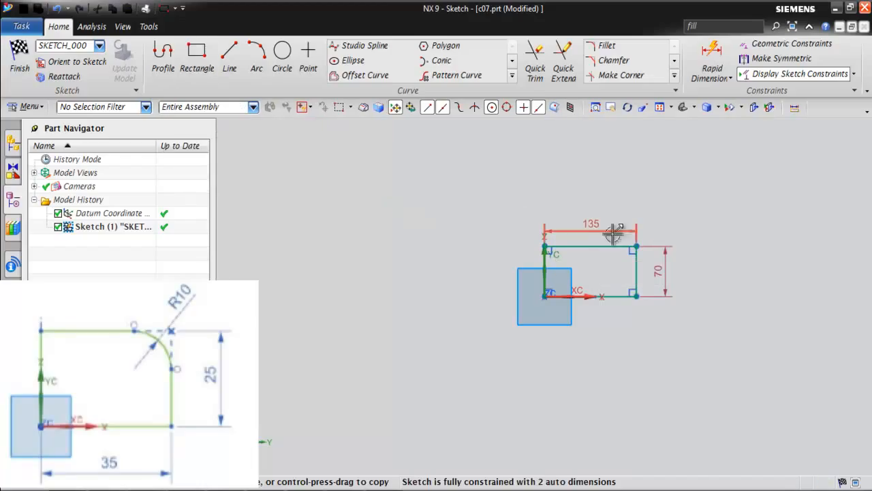
Set the rectangle's width to 35 mm and its height to 25 mm
{"action": "double_click", "coordinate": [593, 232]}
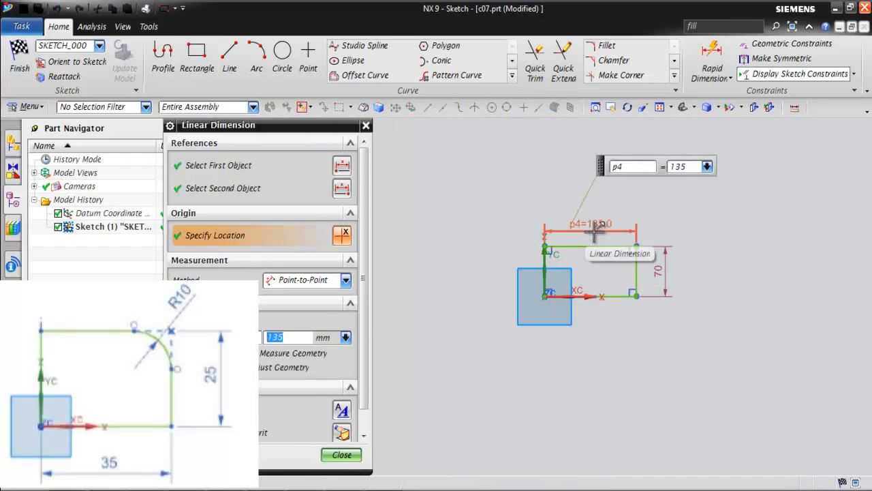
{"action": "type", "text": "35"}
{"action": "key", "text": "Return"}
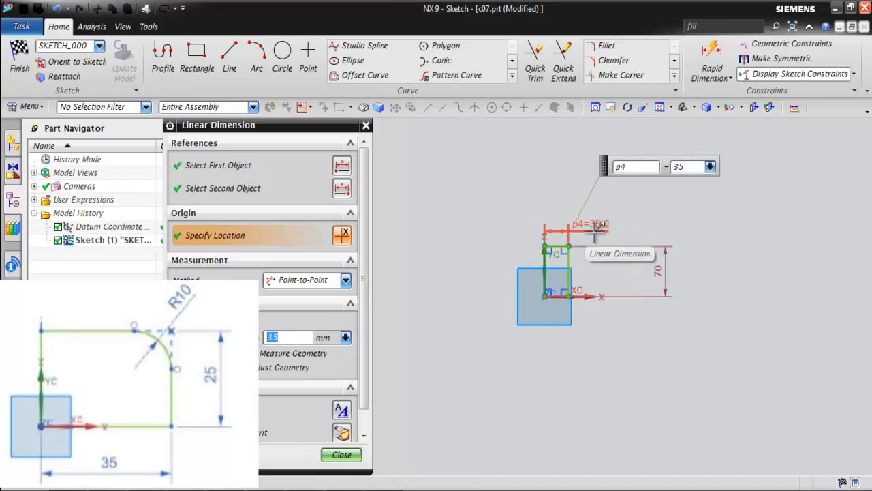
{"action": "double_click", "coordinate": [666, 270]}
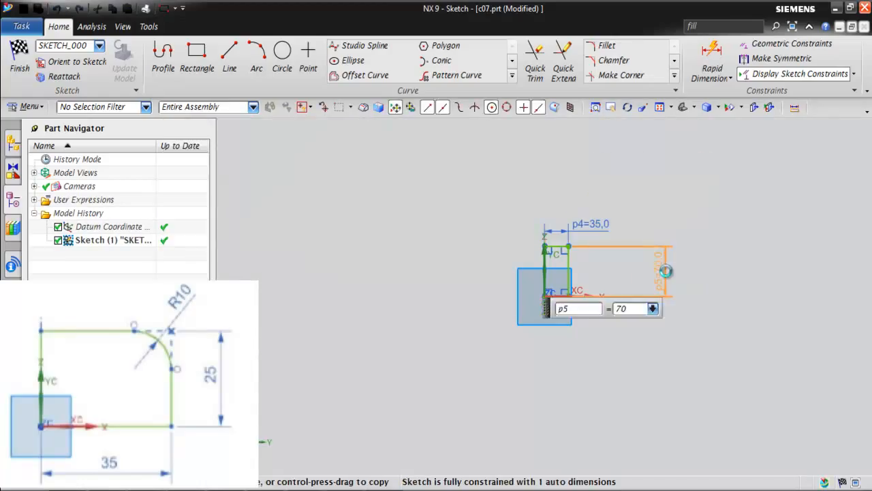
{"action": "type", "text": "25"}
{"action": "key", "text": "Return"}
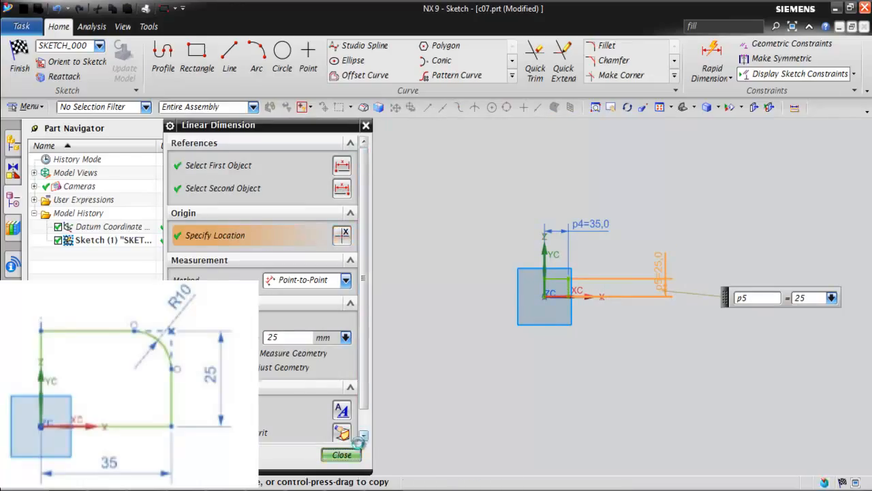
{"action": "left_click", "coordinate": [349, 453]}
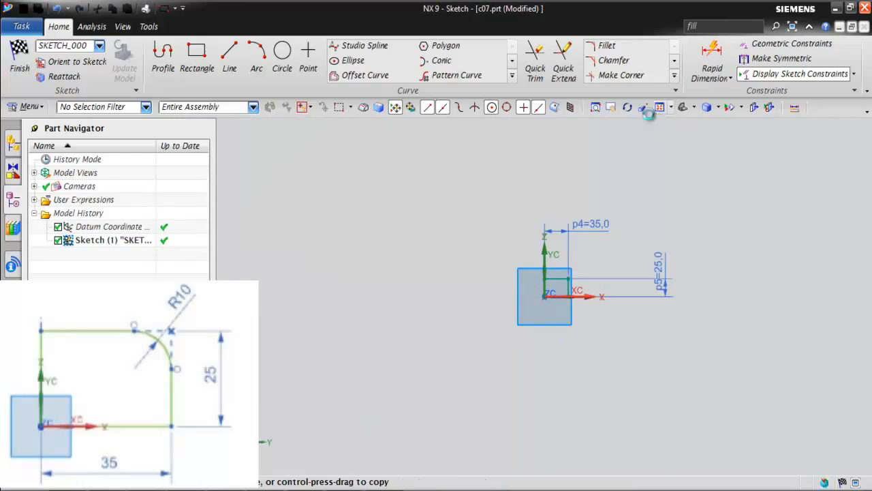
Fillet the rectangle's corner diagonally opposite the origin with a radius of about 13.4 mm
{"action": "left_click", "coordinate": [659, 109]}
{"action": "left_click_drag", "start_coordinate": [410, 177], "coordinate": [310, 365]}
{"action": "left_click_drag", "start_coordinate": [775, 348], "coordinate": [386, 415]}
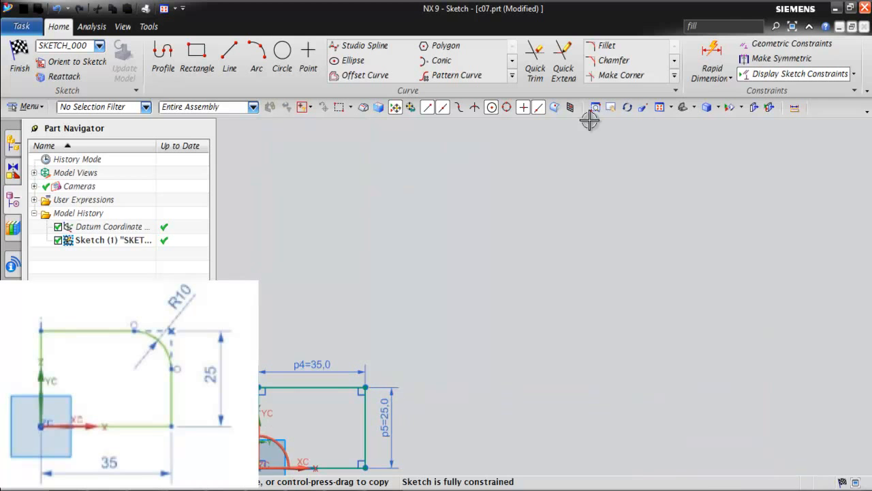
{"action": "left_click", "coordinate": [661, 109]}
{"action": "scroll", "coordinate": [569, 261], "scroll_direction": "down", "scroll_amount": 3}
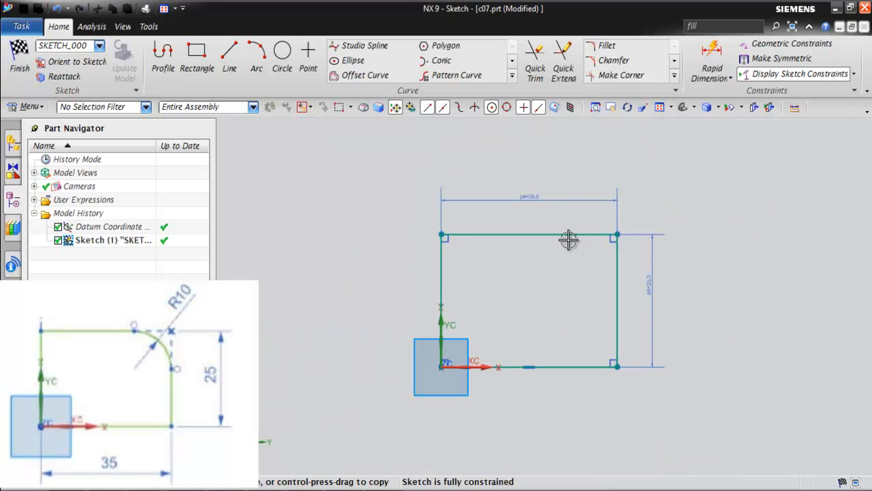
{"action": "left_click", "coordinate": [603, 46]}
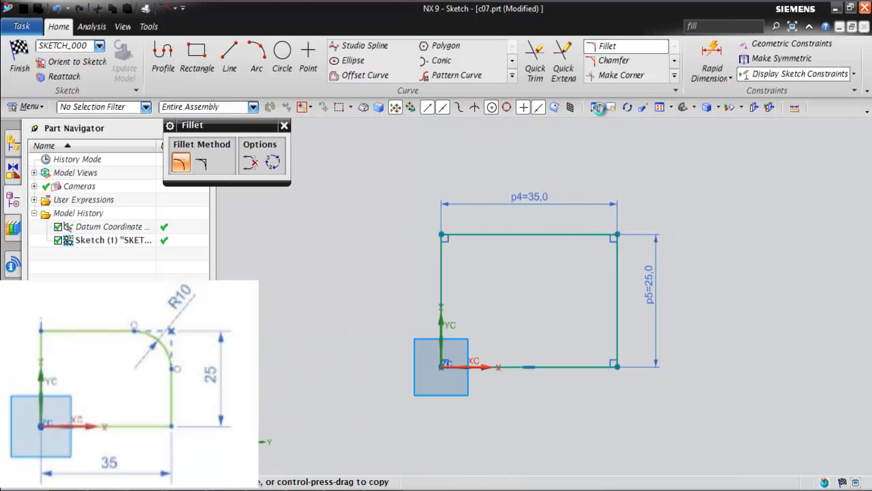
{"action": "left_click", "coordinate": [588, 235]}
{"action": "left_click", "coordinate": [617, 282]}
{"action": "left_click", "coordinate": [590, 250]}
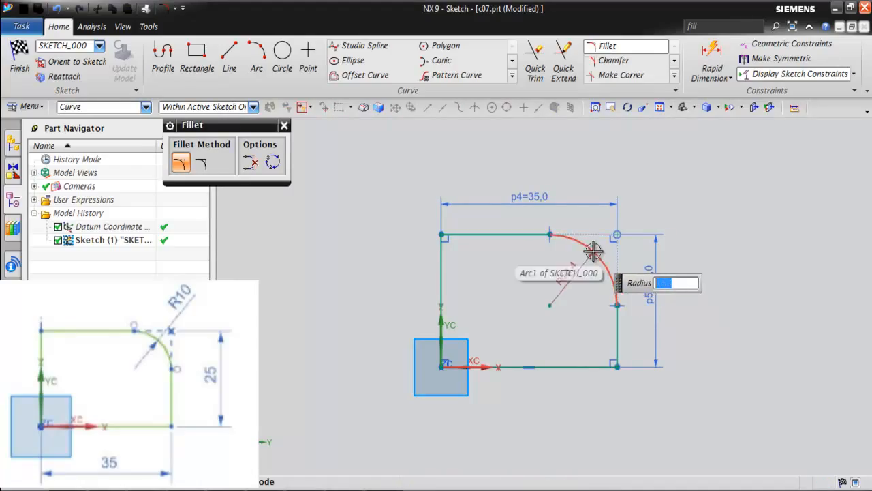
{"action": "left_click", "coordinate": [284, 125]}
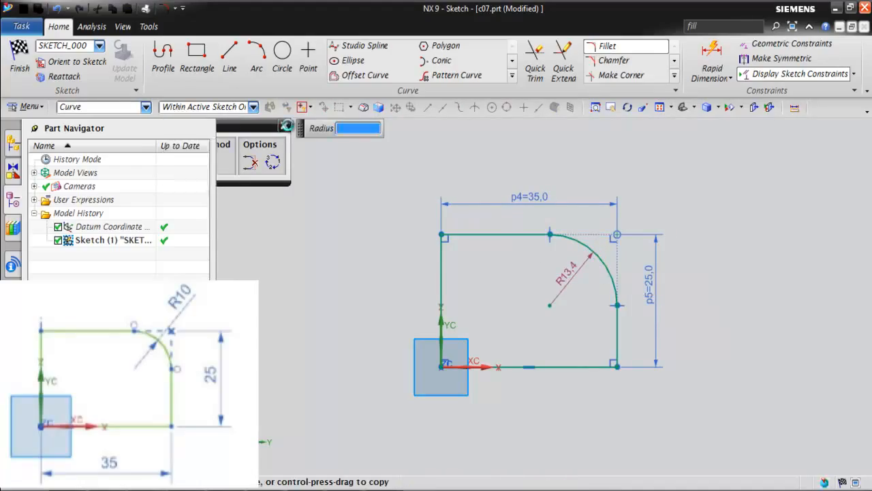
Set the corner fillet's radius to 10 mm and finish the section sketch
{"action": "double_click", "coordinate": [573, 270]}
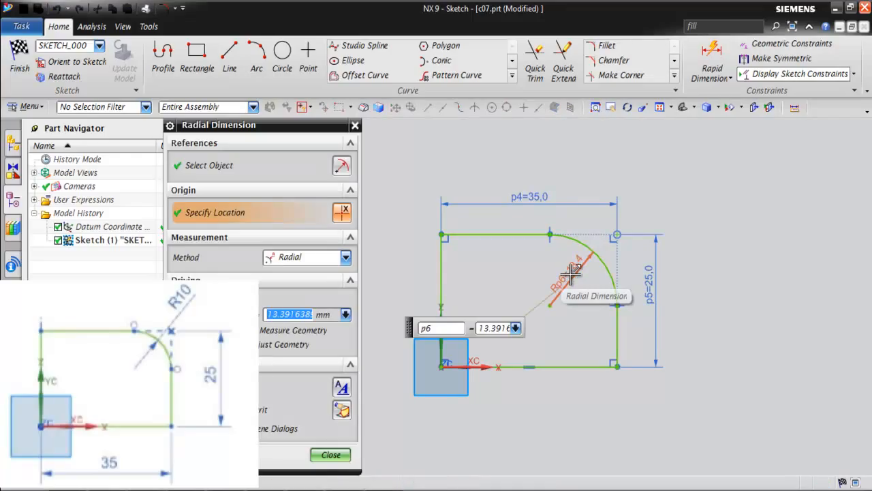
{"action": "type", "text": "10"}
{"action": "key", "text": "Return"}
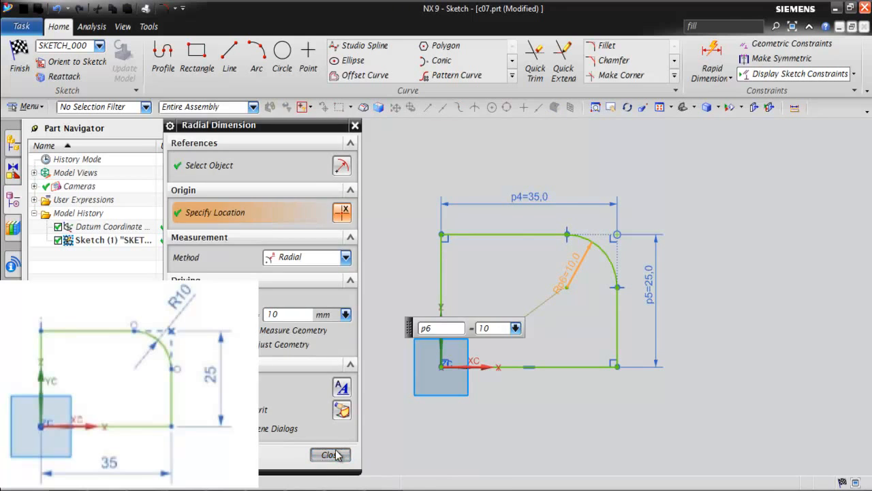
{"action": "left_click", "coordinate": [334, 453]}
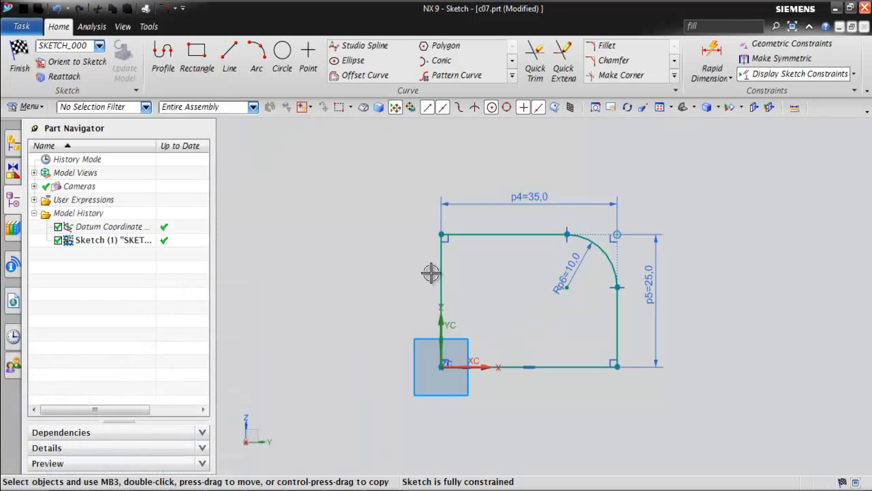
{"action": "left_click", "coordinate": [19, 67]}
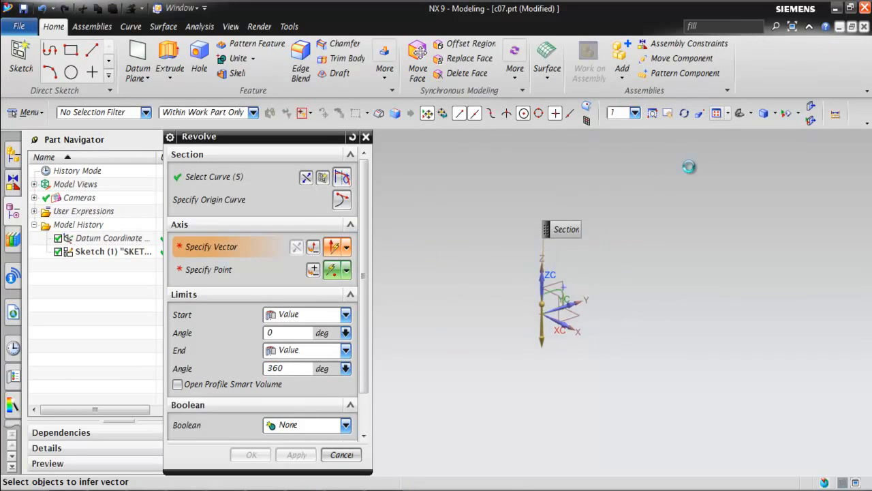
Revolve the sketched section from 0 to 360 degrees about the ZC axis through the datum coordinate system's origin
{"action": "scroll", "coordinate": [557, 251], "scroll_direction": "up", "scroll_amount": 5}
{"action": "scroll", "coordinate": [539, 244], "scroll_direction": "down", "scroll_amount": 4}
{"action": "scroll", "coordinate": [548, 377], "scroll_direction": "up", "scroll_amount": 3}
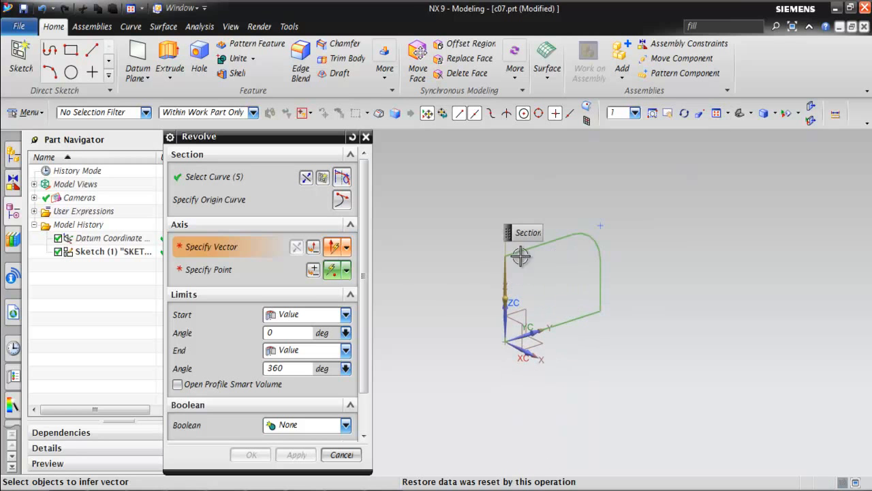
{"action": "left_click", "coordinate": [346, 246]}
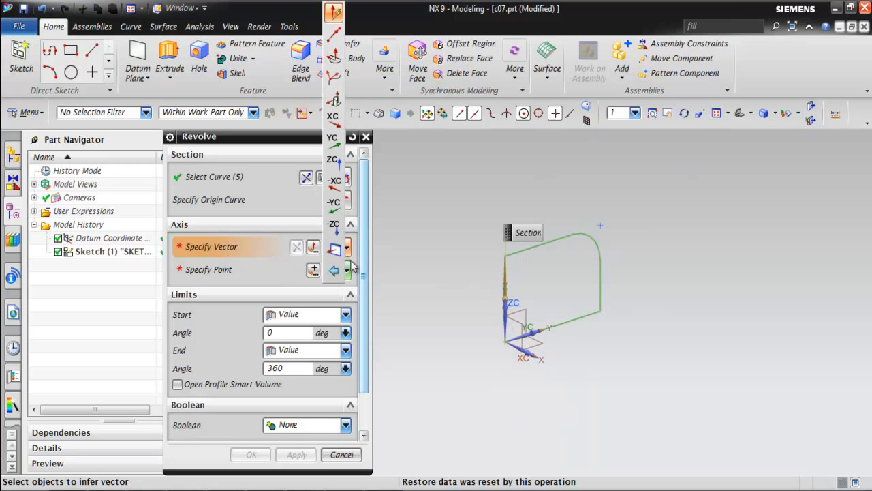
{"action": "left_click", "coordinate": [335, 165]}
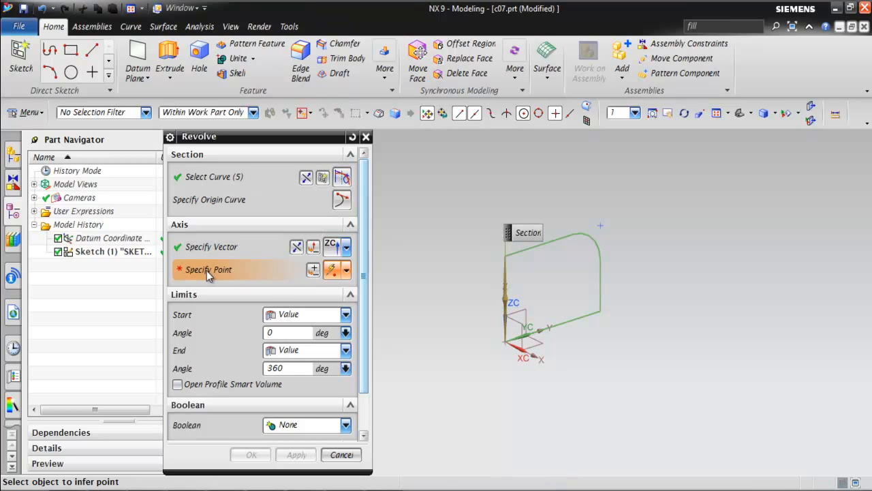
{"action": "left_click", "coordinate": [505, 342]}
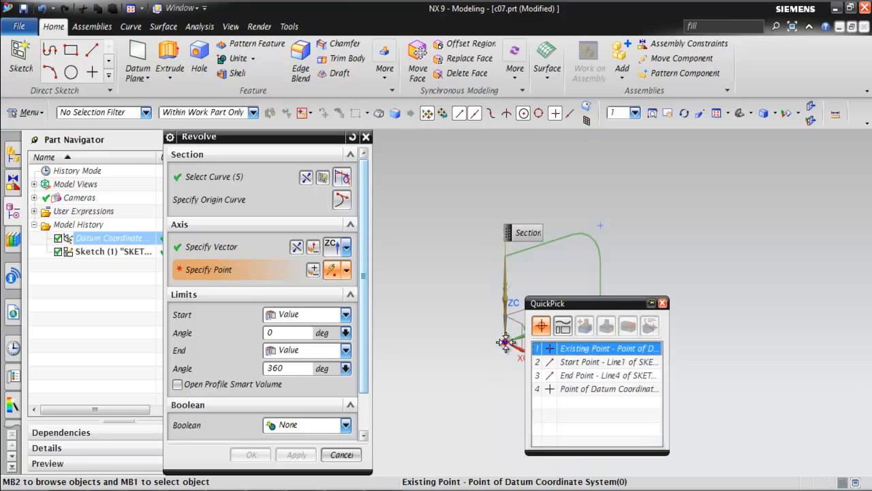
{"action": "left_click", "coordinate": [567, 347]}
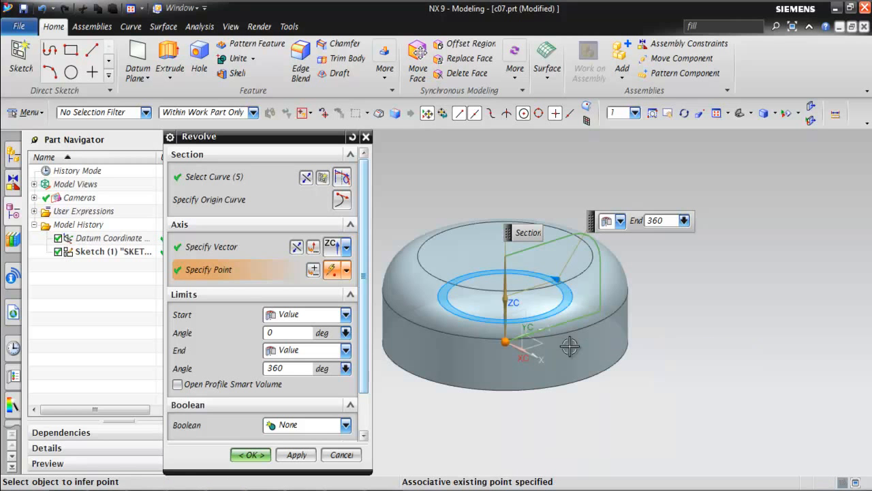
{"action": "left_click", "coordinate": [260, 457]}
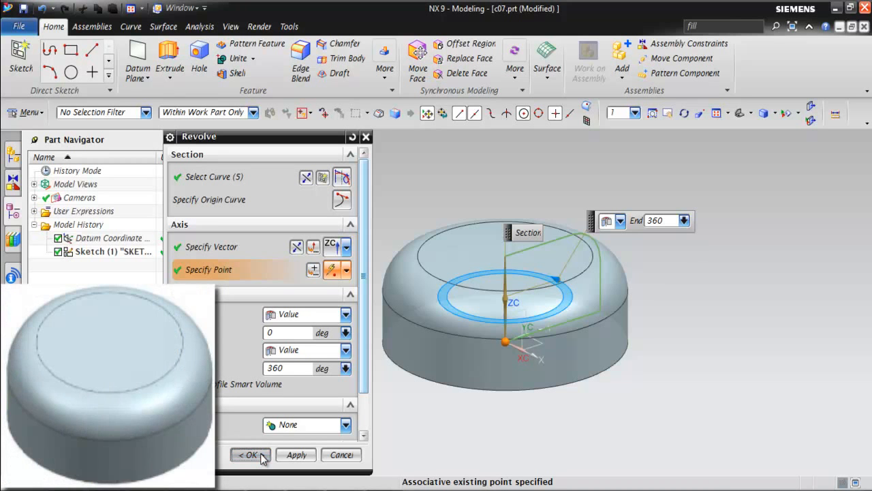
Shell the revolved body with a 2.5 mm wall thickness, removing its flat bottom face
{"action": "scroll", "coordinate": [430, 378], "scroll_direction": "down", "scroll_amount": 1}
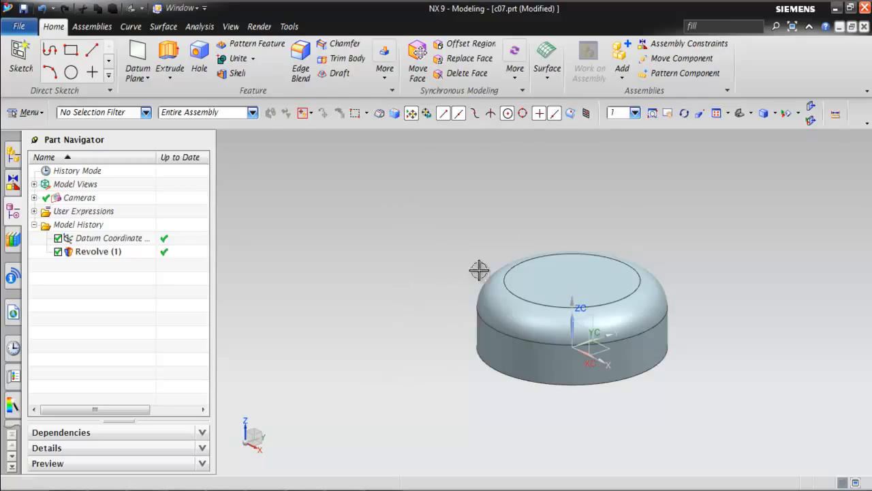
{"action": "scroll", "coordinate": [583, 205], "scroll_direction": "down", "scroll_amount": 1}
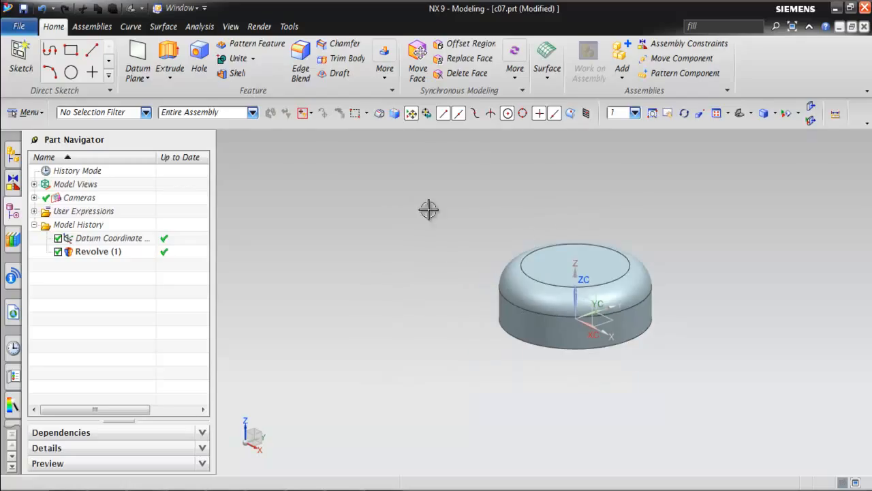
{"action": "left_click", "coordinate": [230, 76]}
{"action": "left_click_drag", "start_coordinate": [244, 133], "coordinate": [289, 103]}
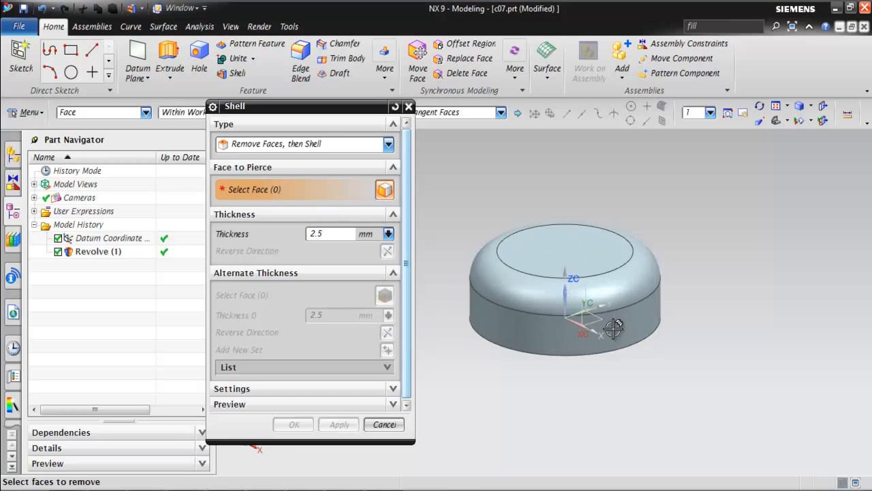
{"action": "scroll", "coordinate": [618, 322], "scroll_direction": "up", "scroll_amount": 2}
{"action": "middle_click_drag", "start_coordinate": [620, 390], "coordinate": [623, 289]}
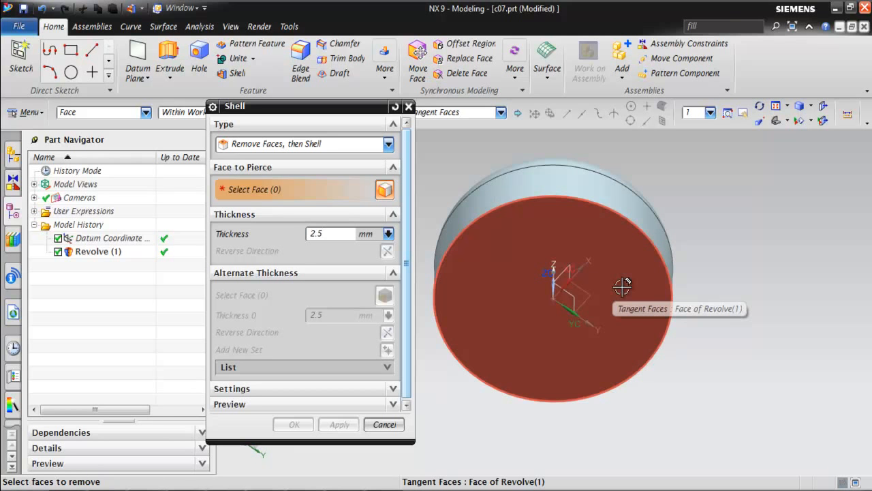
{"action": "left_click", "coordinate": [623, 290]}
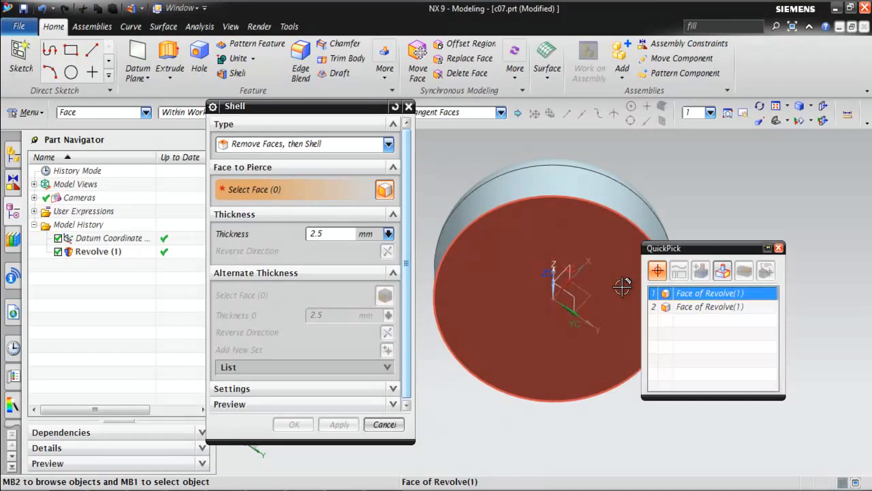
{"action": "left_click", "coordinate": [682, 298]}
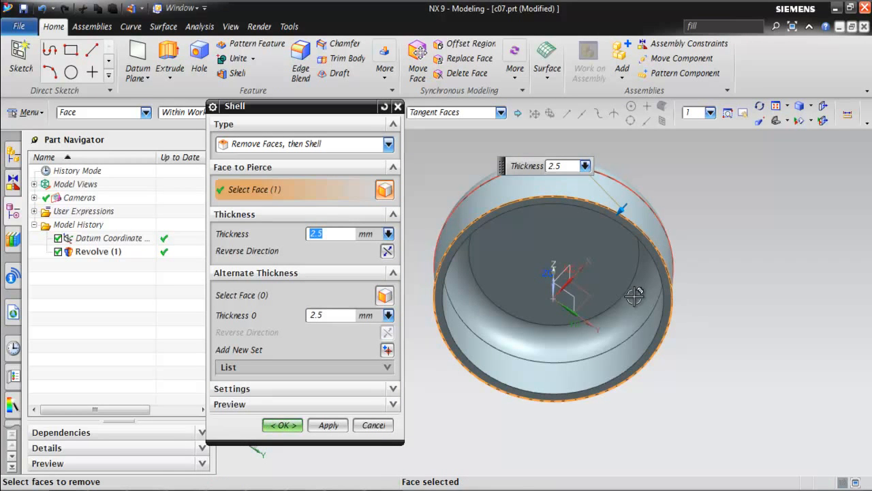
{"action": "left_click", "coordinate": [282, 425]}
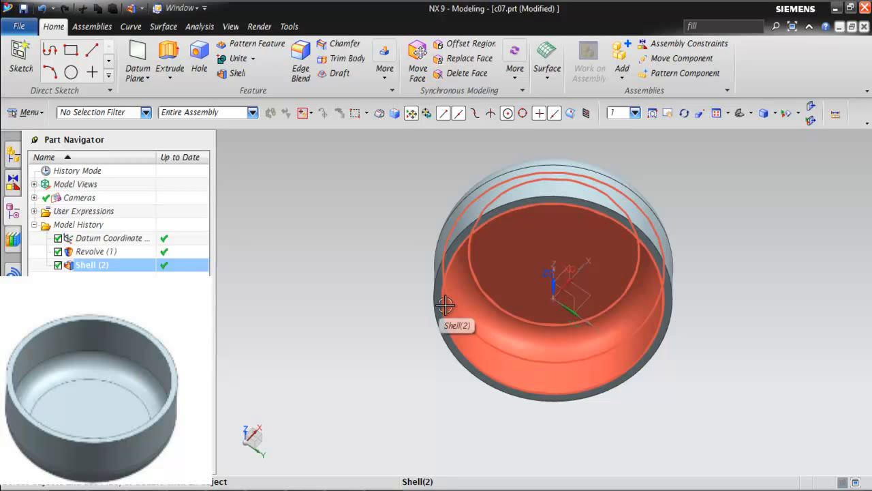
{"action": "scroll", "coordinate": [662, 307], "scroll_direction": "down", "scroll_amount": 2}
{"action": "scroll", "coordinate": [662, 265], "scroll_direction": "up", "scroll_amount": 2}
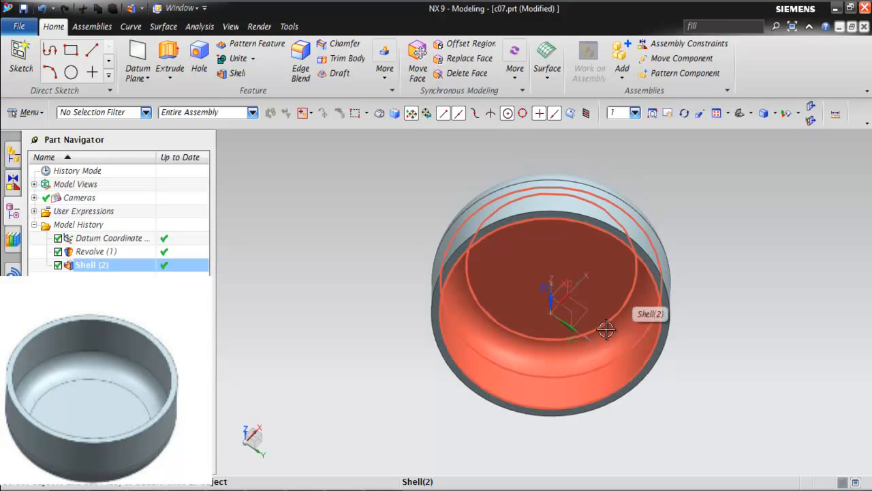
Start an extrude whose section is sketched on the XC-YC plane of the datum coordinate system
{"action": "middle_click_drag", "start_coordinate": [642, 318], "coordinate": [614, 294]}
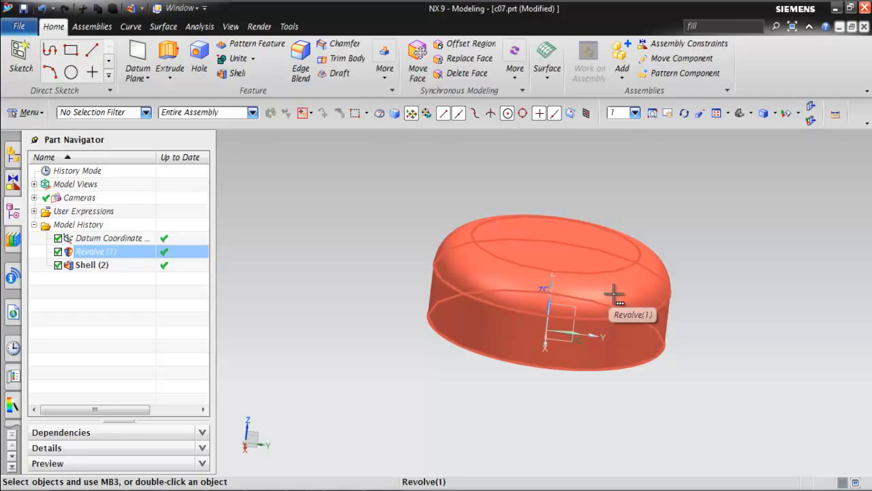
{"action": "middle_click_drag", "start_coordinate": [617, 291], "coordinate": [605, 304]}
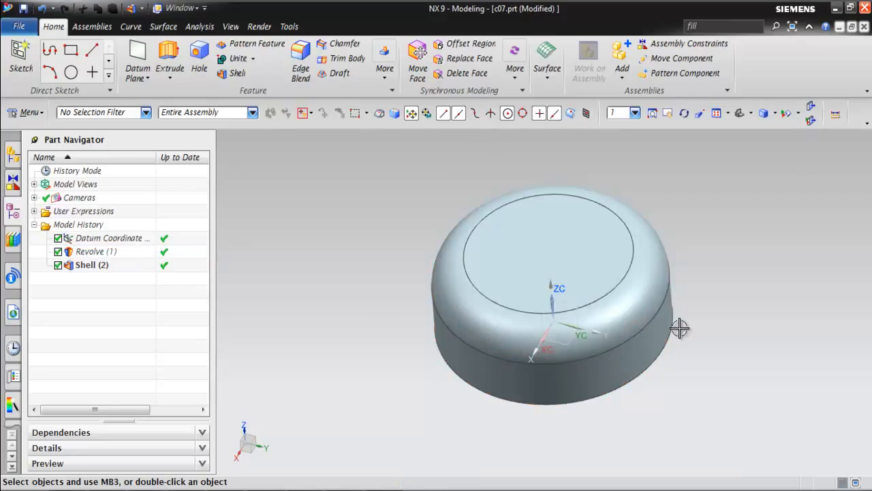
{"action": "left_click", "coordinate": [168, 60]}
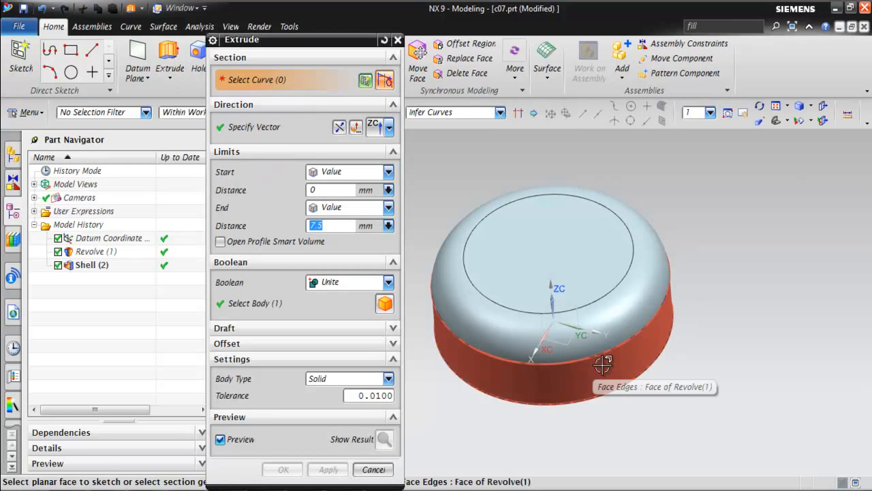
{"action": "left_click", "coordinate": [564, 345]}
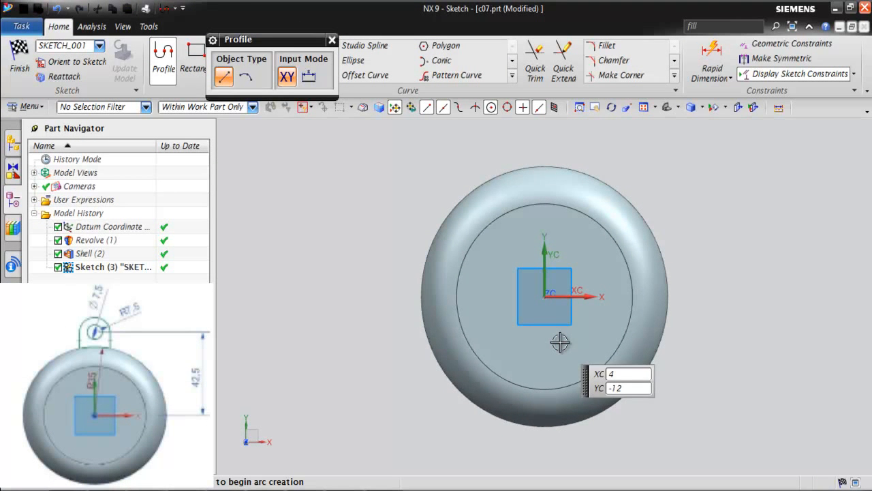
{"action": "scroll", "coordinate": [395, 351], "scroll_direction": "down", "scroll_amount": 3}
{"action": "left_click_drag", "start_coordinate": [261, 50], "coordinate": [270, 193]}
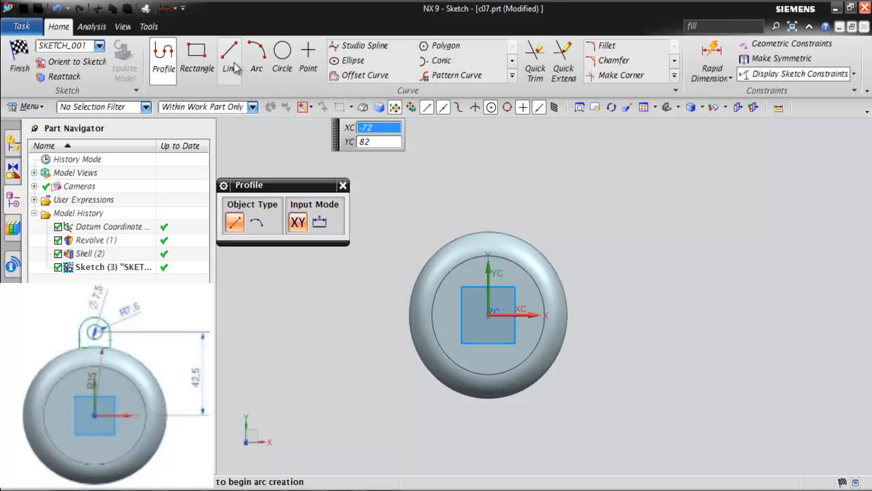
Draw two circles about 12.8 mm and 20.9 mm in diameter, sharing a centre on the Y axis about 49.3 mm above the origin
{"action": "left_click", "coordinate": [285, 60]}
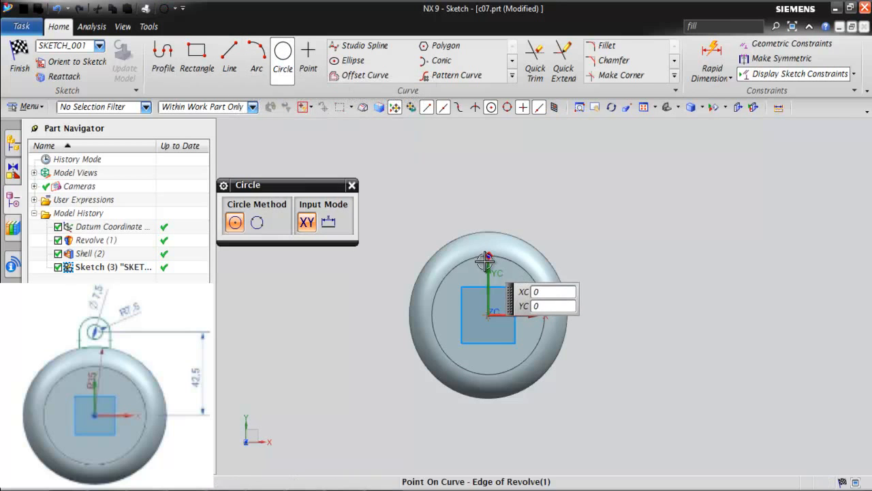
{"action": "left_click", "coordinate": [487, 197]}
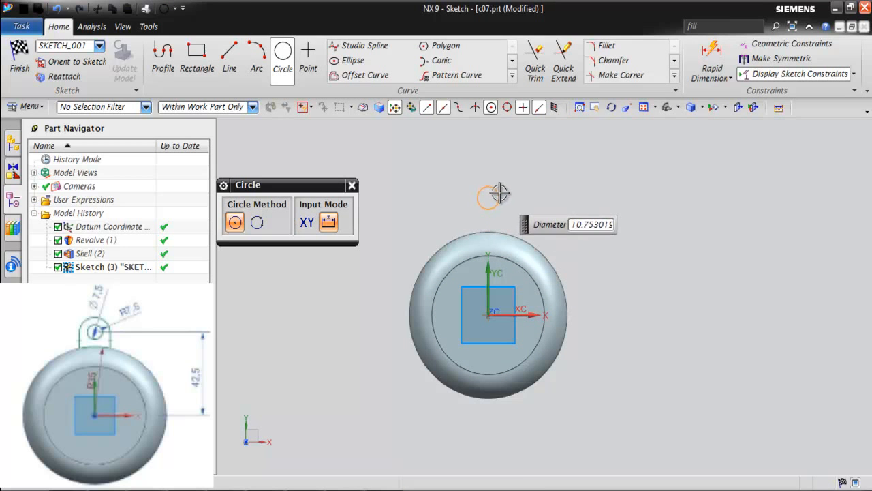
{"action": "left_click", "coordinate": [499, 193]}
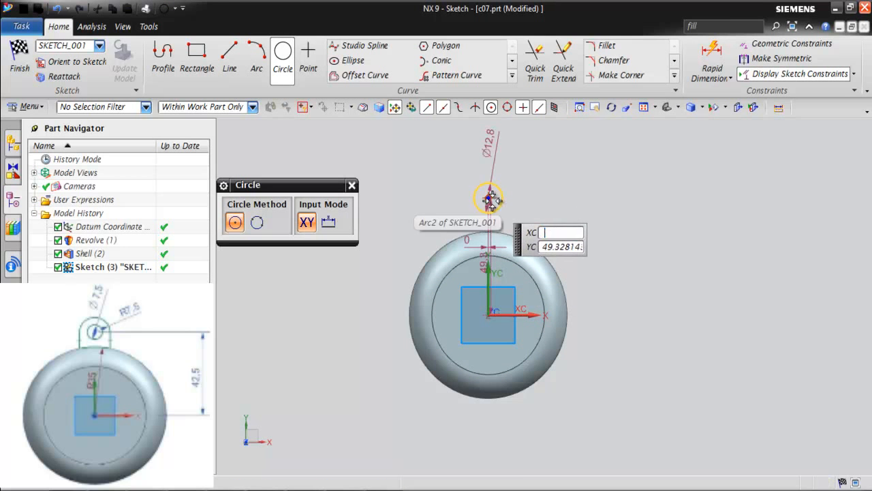
{"action": "left_click", "coordinate": [488, 198]}
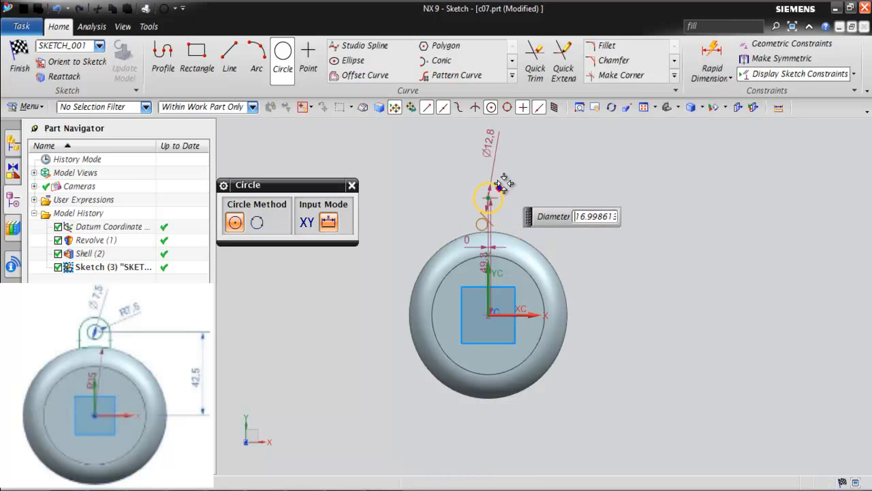
{"action": "left_click", "coordinate": [506, 182]}
{"action": "key", "text": "Escape"}
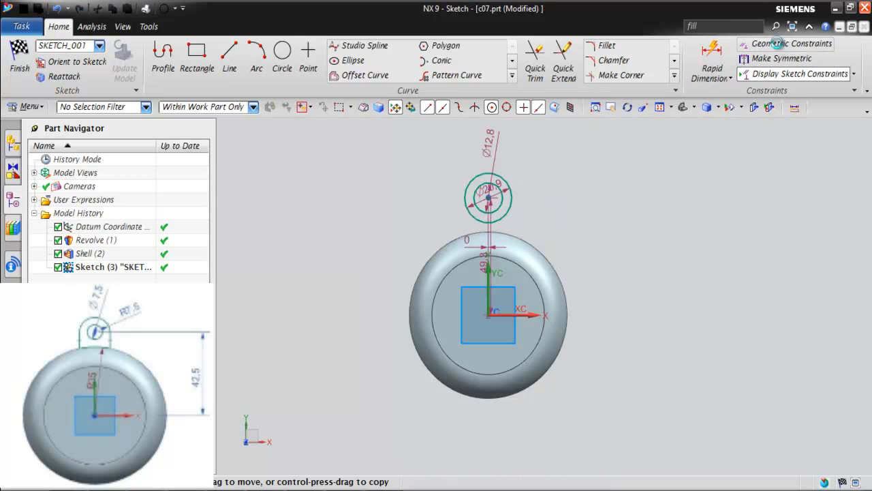
Apply a concentric constraint between the inner and outer circles above the round body
{"action": "left_click", "coordinate": [784, 43]}
{"action": "left_click", "coordinate": [347, 252]}
{"action": "scroll", "coordinate": [502, 216], "scroll_direction": "up", "scroll_amount": 3}
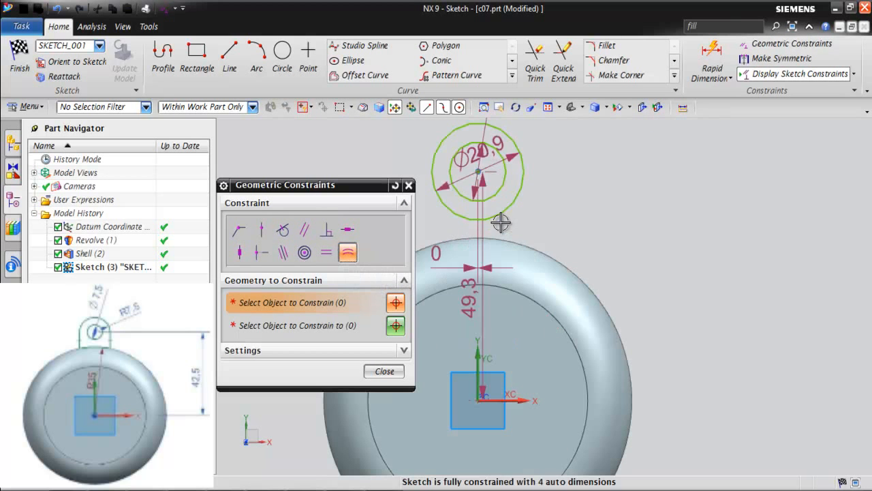
{"action": "left_click", "coordinate": [304, 252]}
{"action": "left_click", "coordinate": [497, 195]}
{"action": "left_click", "coordinate": [512, 196]}
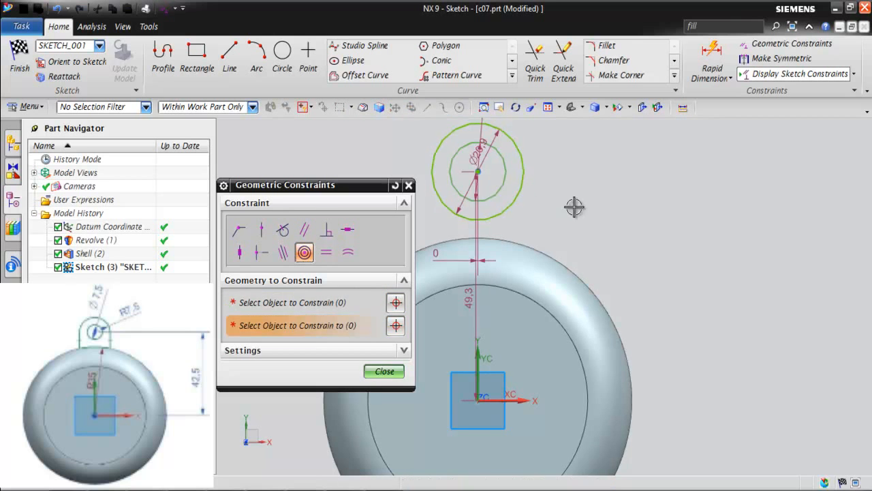
{"action": "scroll", "coordinate": [609, 218], "scroll_direction": "down", "scroll_amount": 3}
{"action": "left_click", "coordinate": [263, 231]}
{"action": "left_click", "coordinate": [537, 309]}
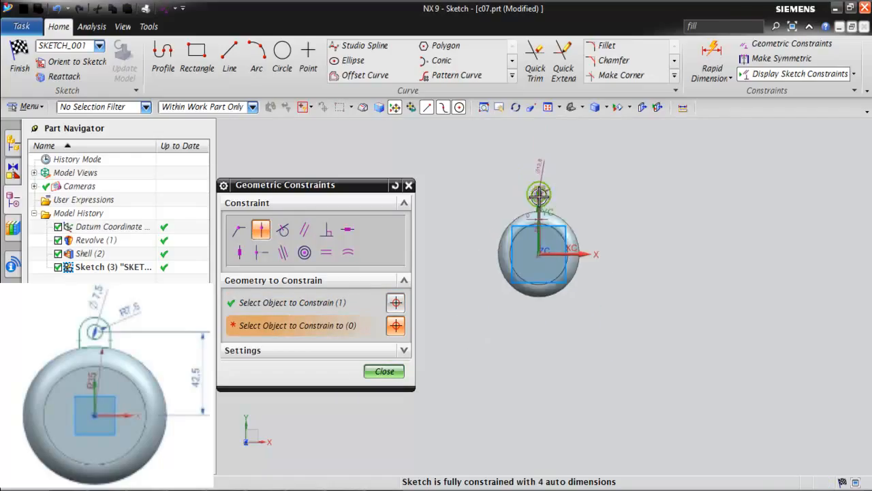
{"action": "scroll", "coordinate": [539, 193], "scroll_direction": "up", "scroll_amount": 2}
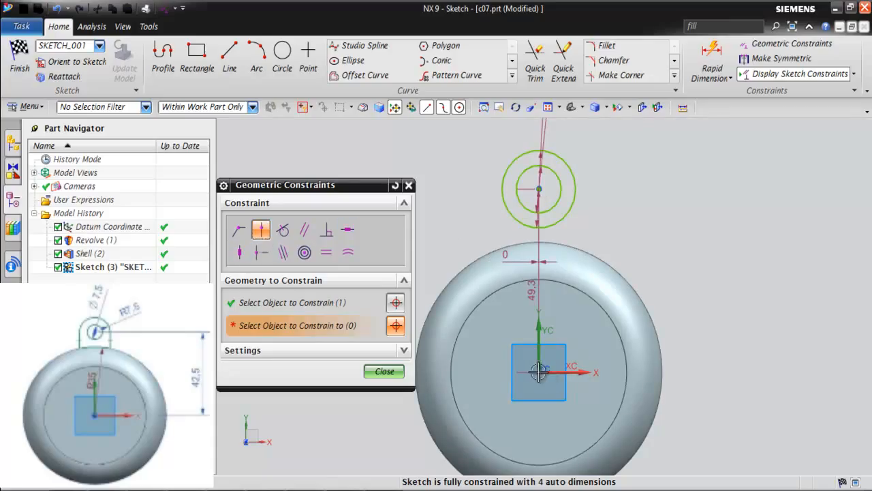
{"action": "key", "text": "Escape"}
Draw a vertical line from the sketch origin to the common centre of the two circles
{"action": "scroll", "coordinate": [406, 206], "scroll_direction": "down", "scroll_amount": 2}
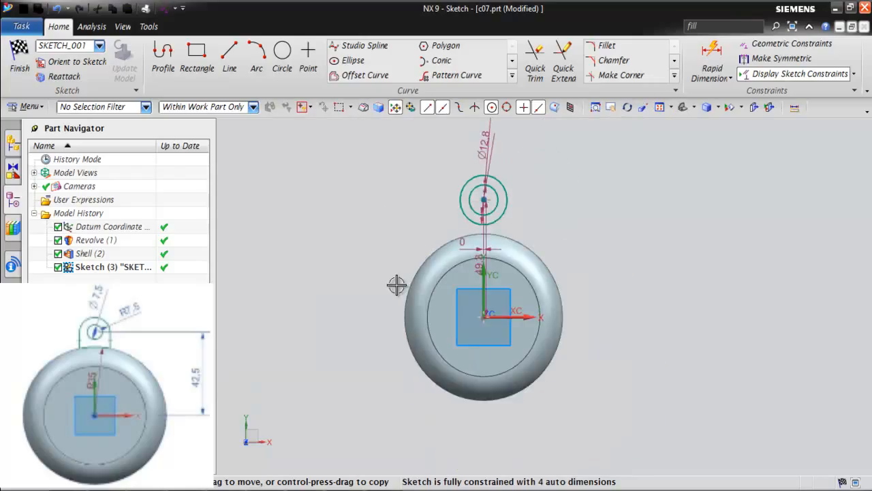
{"action": "scroll", "coordinate": [397, 286], "scroll_direction": "up", "scroll_amount": 1}
{"action": "scroll", "coordinate": [480, 325], "scroll_direction": "down", "scroll_amount": 1}
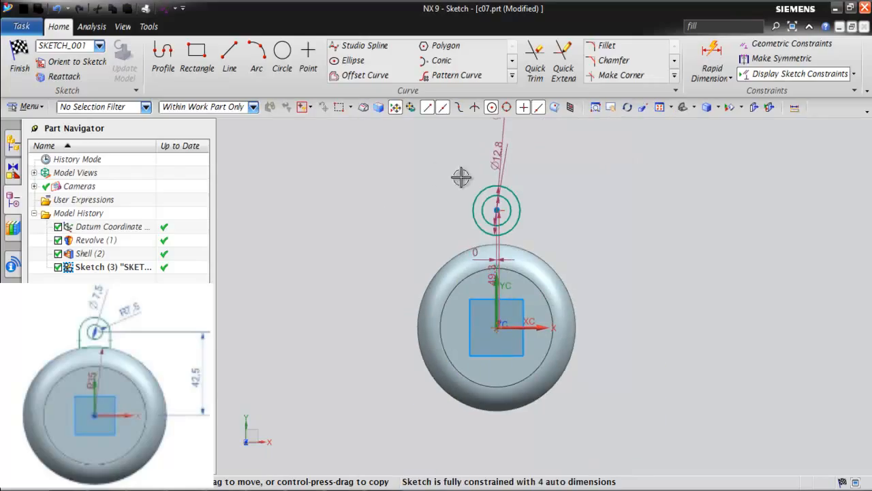
{"action": "left_click", "coordinate": [228, 56]}
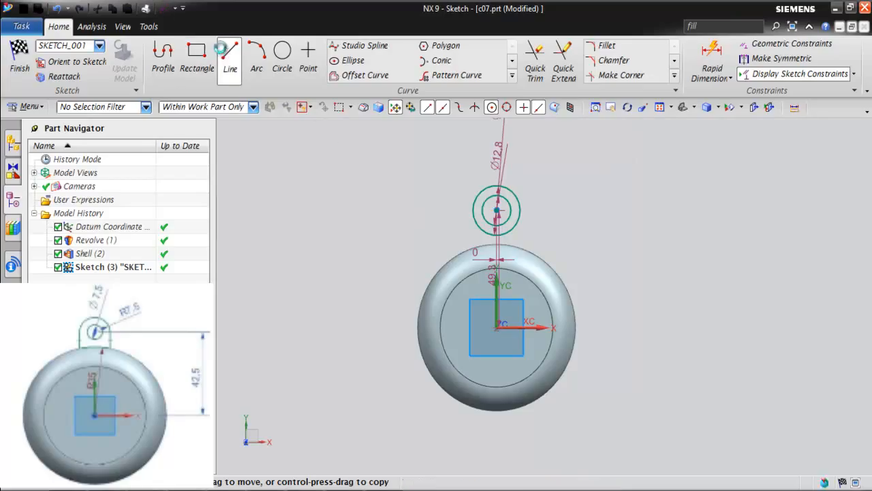
{"action": "left_click", "coordinate": [496, 327]}
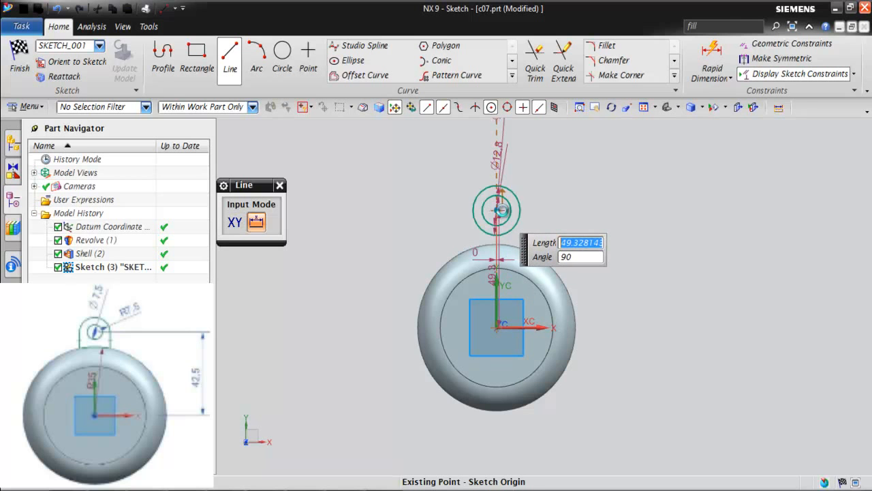
{"action": "left_click", "coordinate": [498, 211]}
{"action": "left_click", "coordinate": [600, 232]}
{"action": "key", "text": "Escape"}
Convert the vertical line between the origin and the circles' centre to a reference line
{"action": "scroll", "coordinate": [502, 251], "scroll_direction": "up", "scroll_amount": 4}
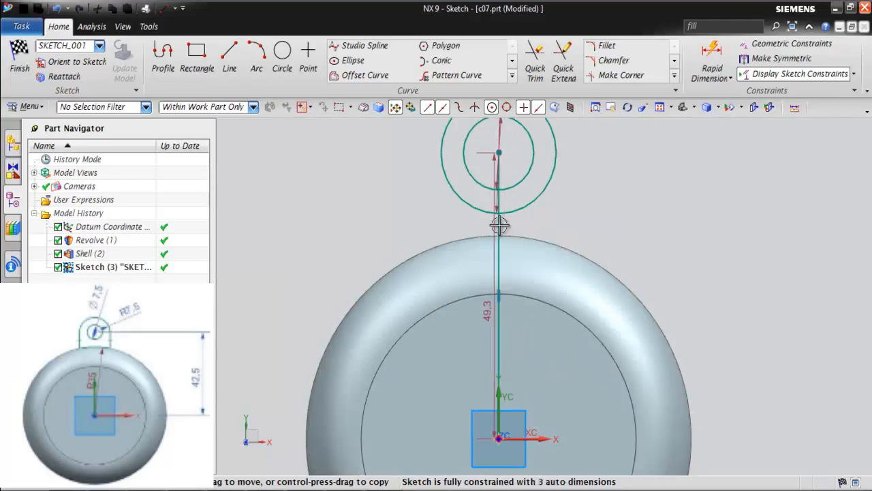
{"action": "left_click", "coordinate": [499, 223]}
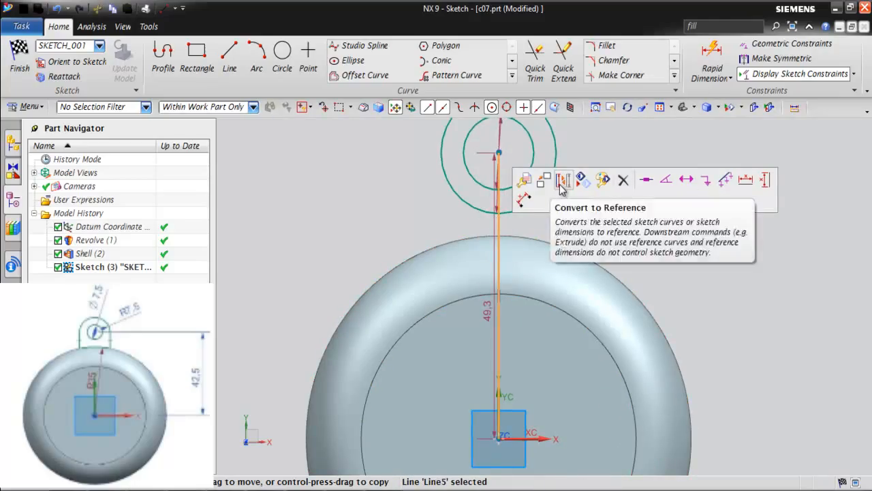
{"action": "left_click", "coordinate": [560, 184]}
Move both circles' diameter dimensions out to the right so that they are clear of the geometry
{"action": "scroll", "coordinate": [549, 229], "scroll_direction": "down", "scroll_amount": 5}
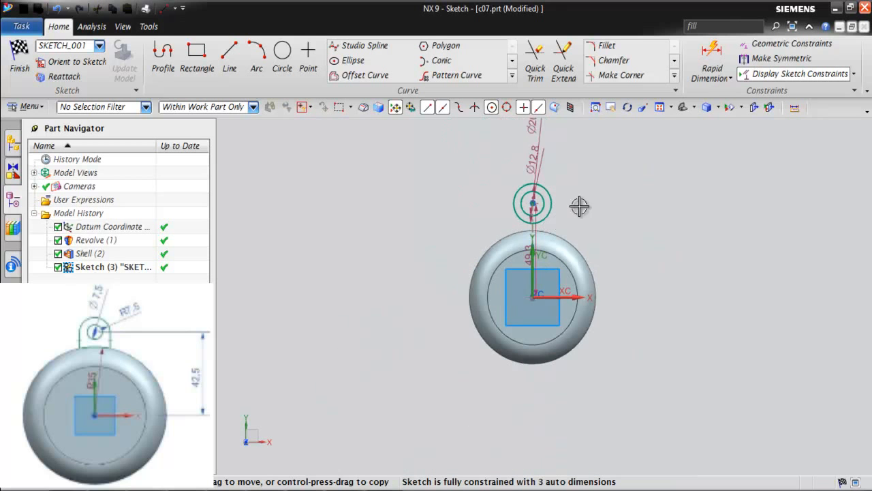
{"action": "scroll", "coordinate": [584, 206], "scroll_direction": "up", "scroll_amount": 3}
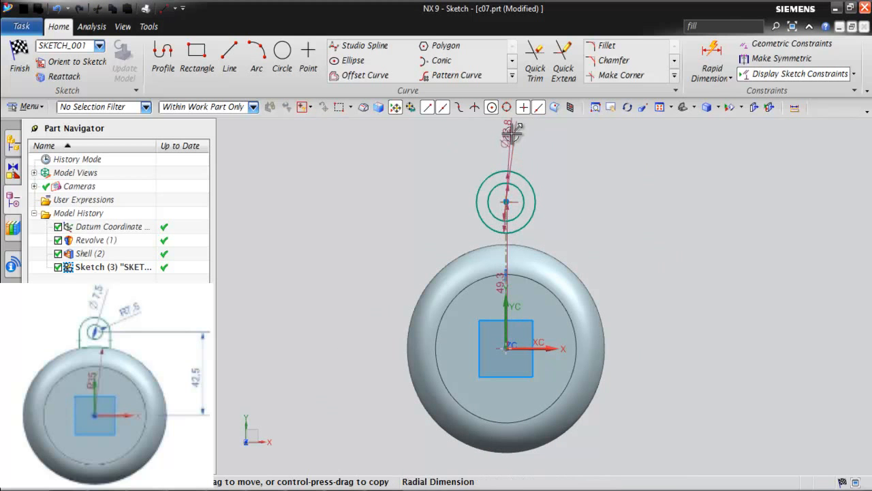
{"action": "left_click_drag", "start_coordinate": [517, 137], "coordinate": [610, 178]}
{"action": "left_click_drag", "start_coordinate": [515, 140], "coordinate": [563, 157]}
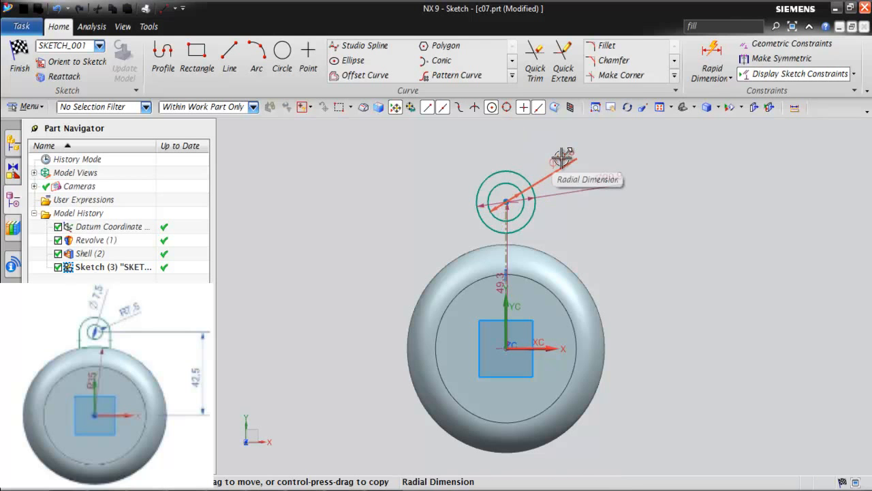
Set the inner circle's diameter to 7.5 mm
{"action": "left_click", "coordinate": [563, 158]}
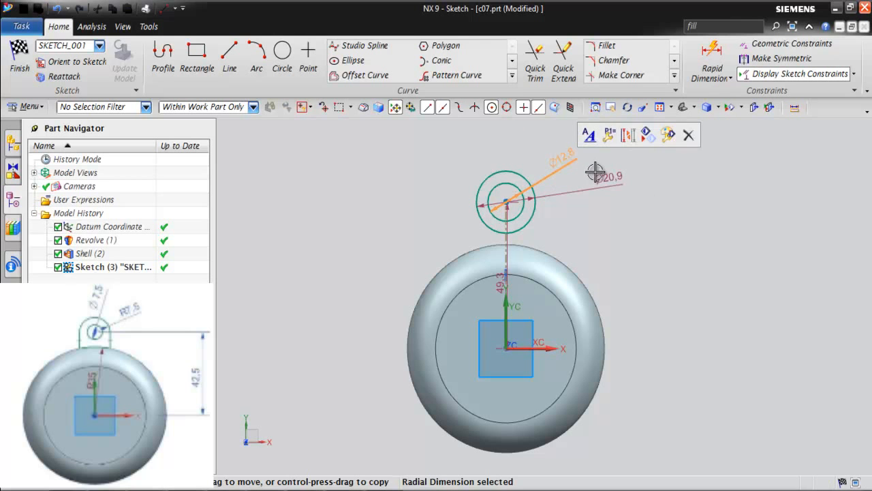
{"action": "double_click", "coordinate": [562, 161]}
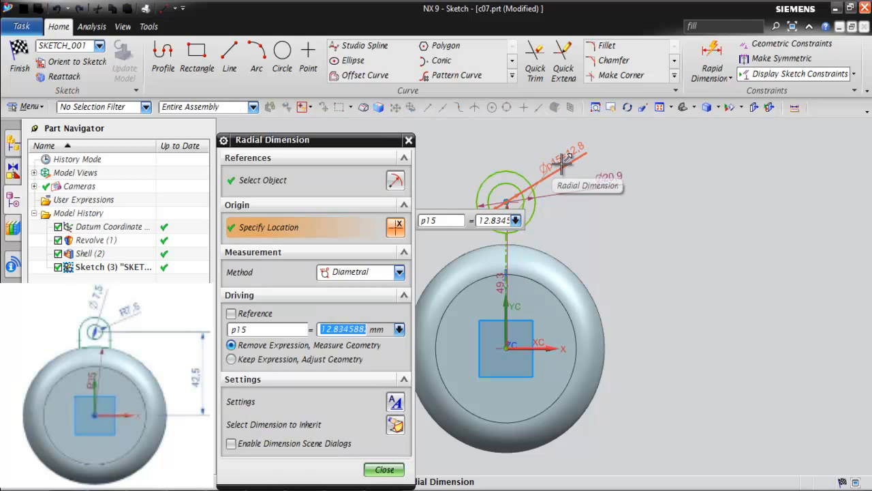
{"action": "type", "text": "7.5"}
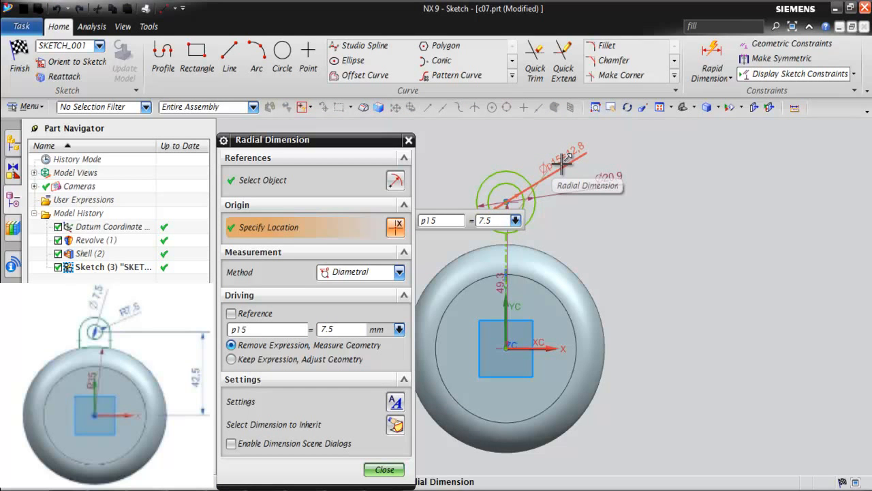
{"action": "key", "text": "Return"}
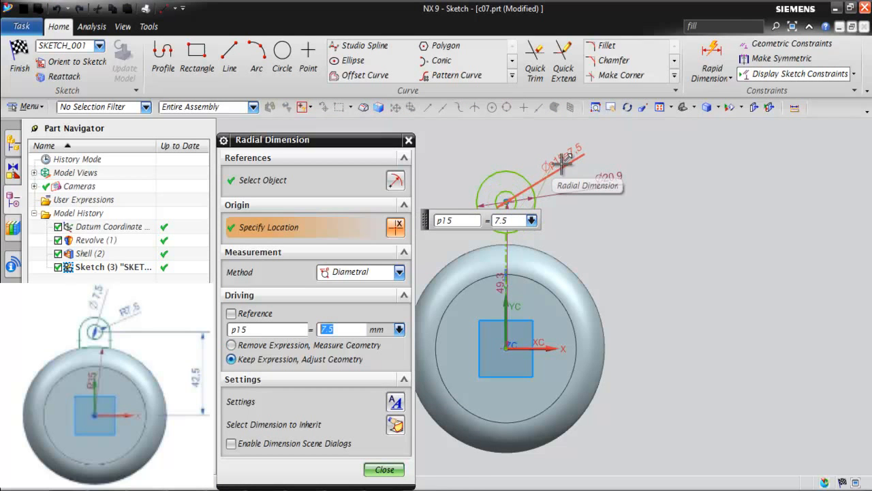
{"action": "left_click", "coordinate": [409, 141]}
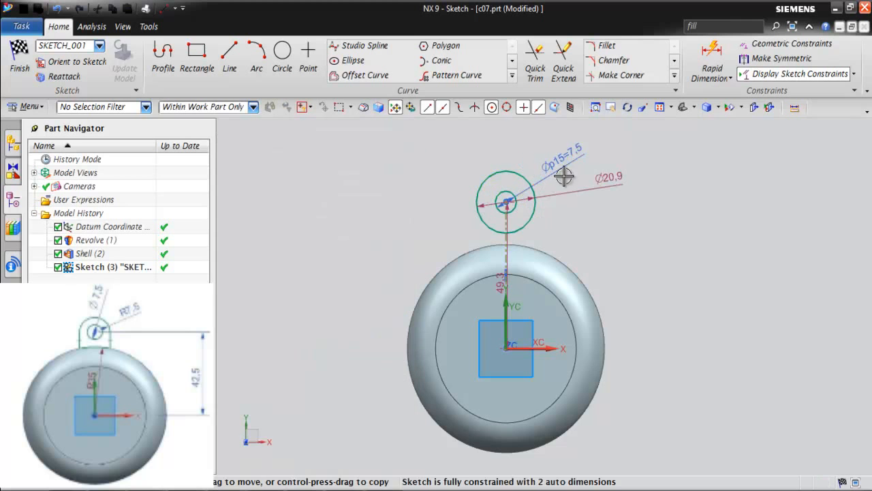
Change the outer circle's dimension to the radial method and set its radius to 7.5 mm
{"action": "double_click", "coordinate": [610, 180]}
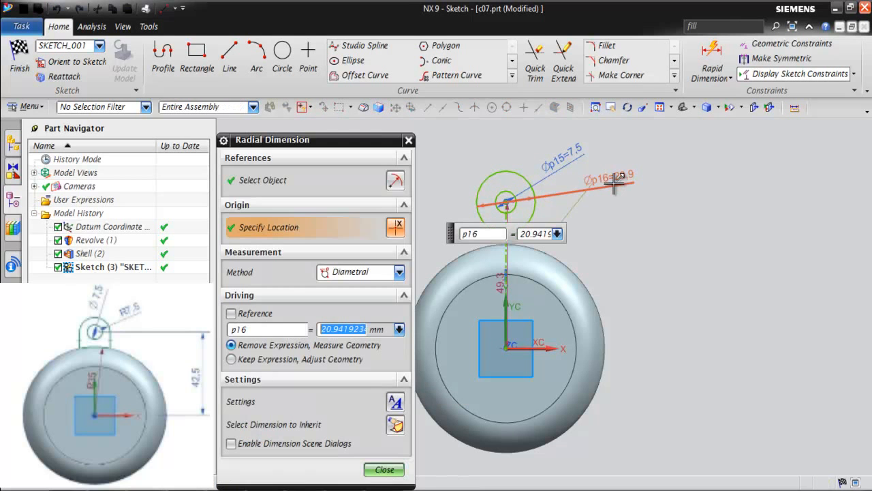
{"action": "left_click", "coordinate": [355, 272]}
{"action": "left_click", "coordinate": [351, 286]}
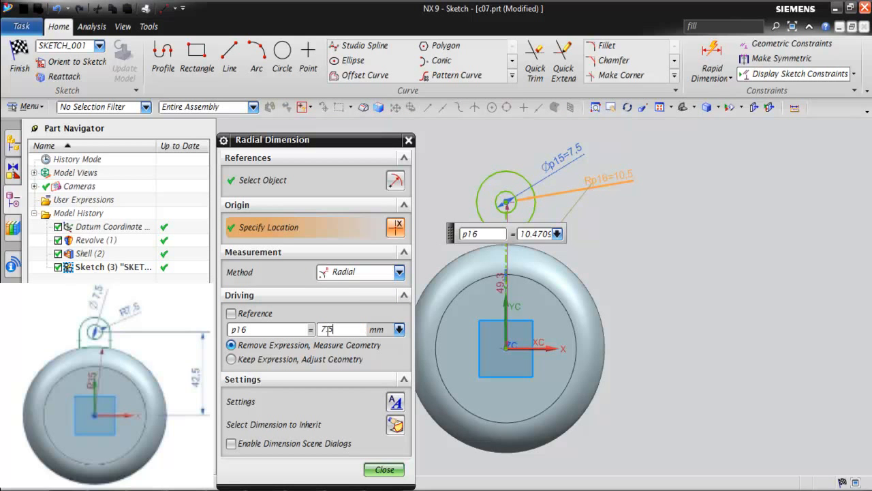
{"action": "key", "text": "Return"}
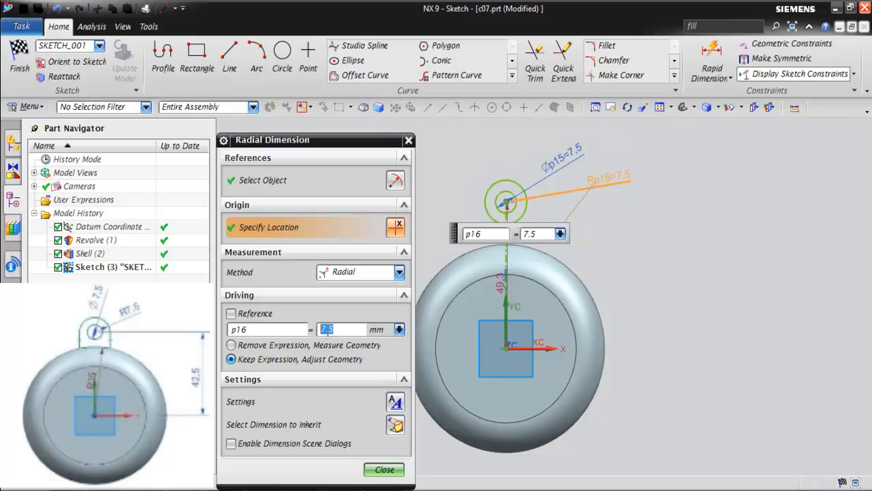
{"action": "left_click", "coordinate": [409, 141]}
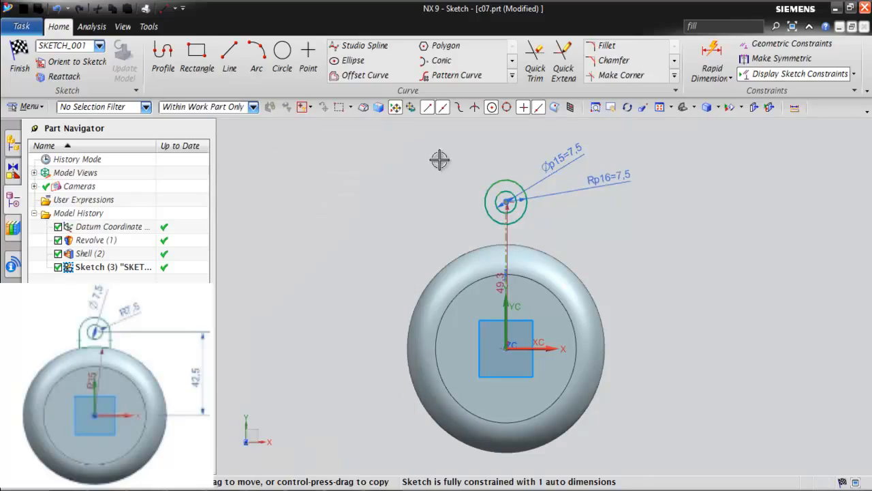
Draw a vertical line about 19.7 mm long from the outer circle's left side down into the round body's outline
{"action": "left_click", "coordinate": [228, 56]}
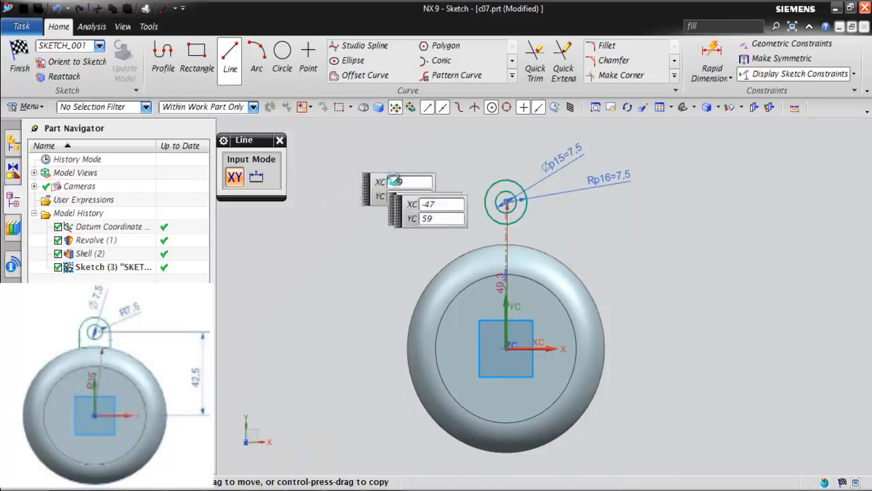
{"action": "left_click", "coordinate": [482, 199]}
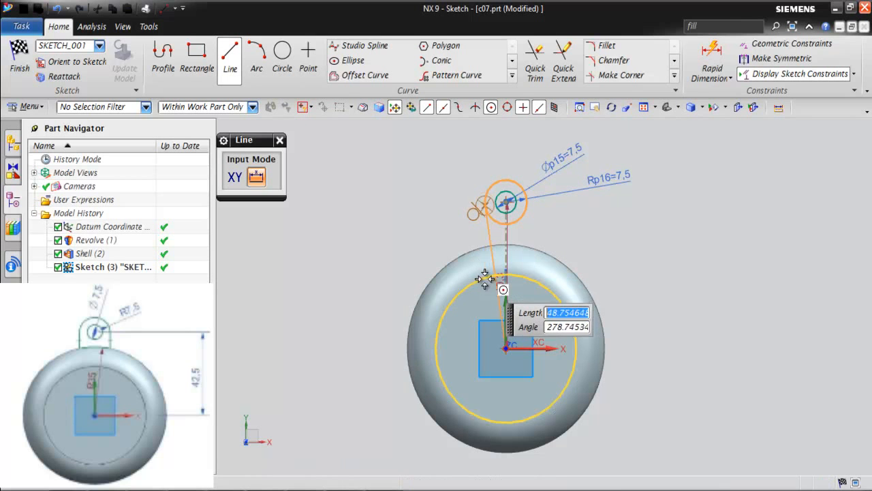
{"action": "left_click", "coordinate": [484, 261]}
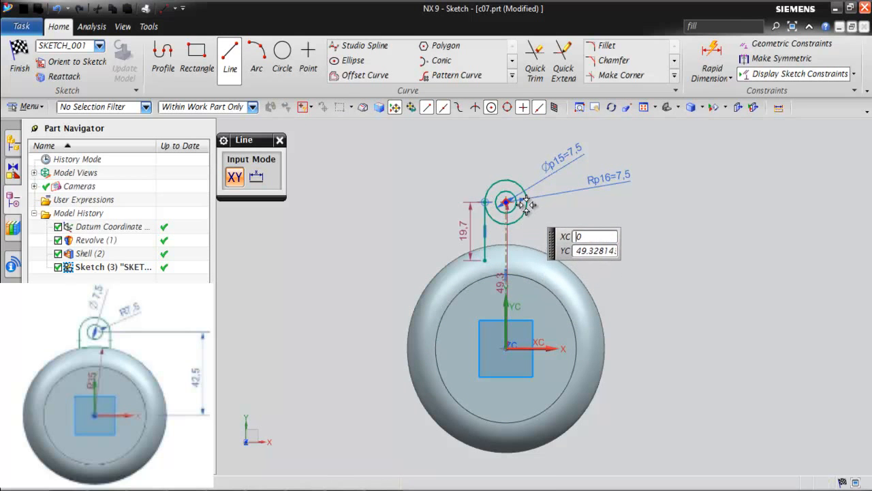
Draw a vertical line about 20.6 mm long from the outer circle's right side down into the round body's outline
{"action": "left_click", "coordinate": [219, 65]}
{"action": "scroll", "coordinate": [525, 199], "scroll_direction": "down", "scroll_amount": 1}
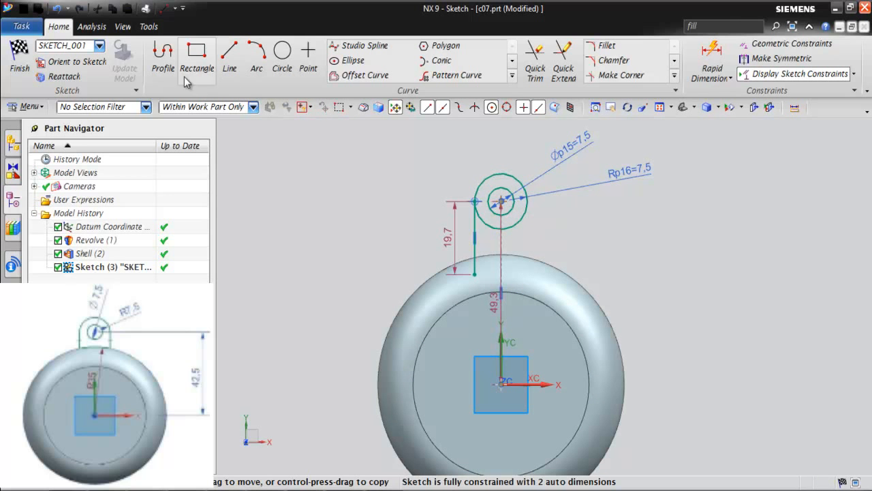
{"action": "left_click", "coordinate": [230, 53]}
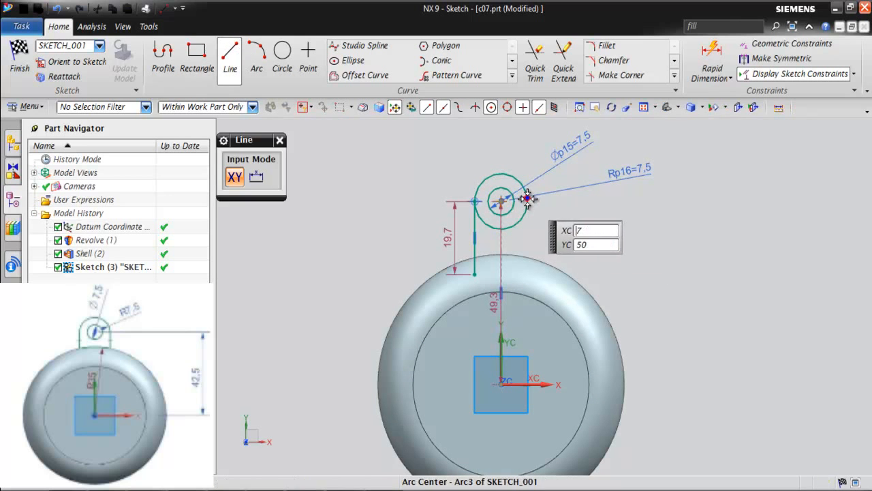
{"action": "left_click", "coordinate": [526, 200]}
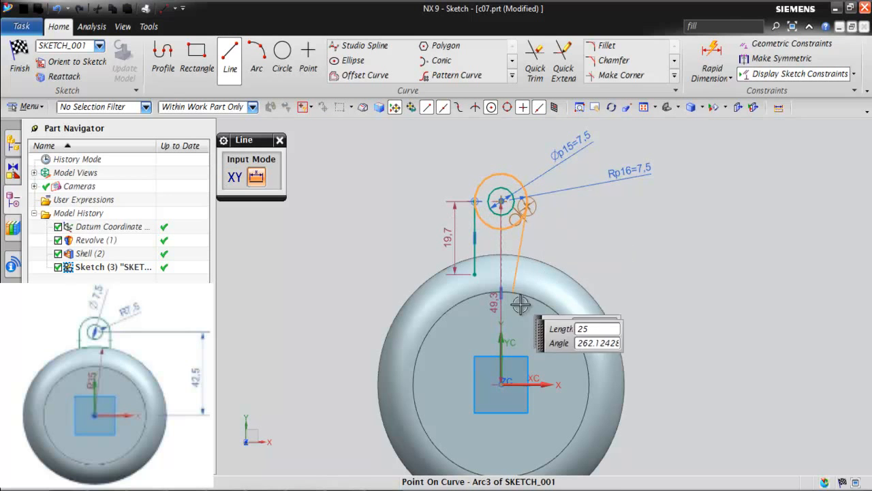
{"action": "left_click", "coordinate": [528, 278]}
{"action": "key", "text": "Escape"}
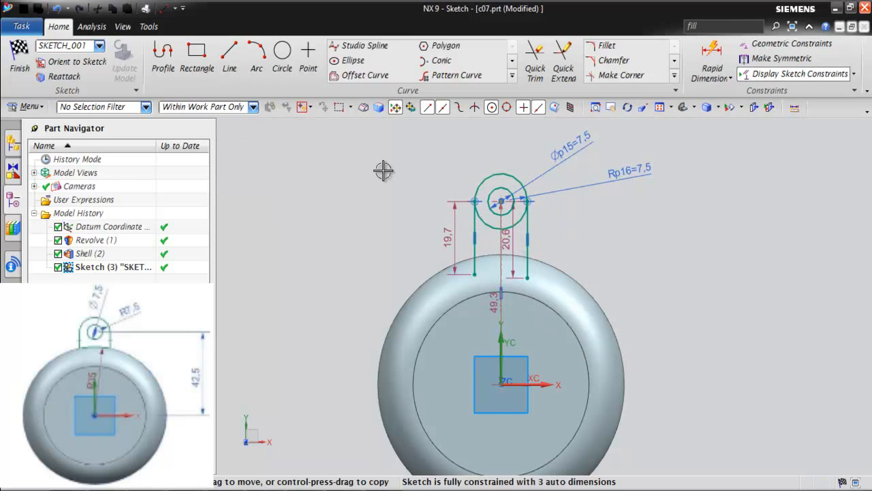
Draw a circle centred on the sketch origin, slightly larger than the round body's outline
{"action": "scroll", "coordinate": [356, 138], "scroll_direction": "down", "scroll_amount": 1}
{"action": "left_click", "coordinate": [282, 53]}
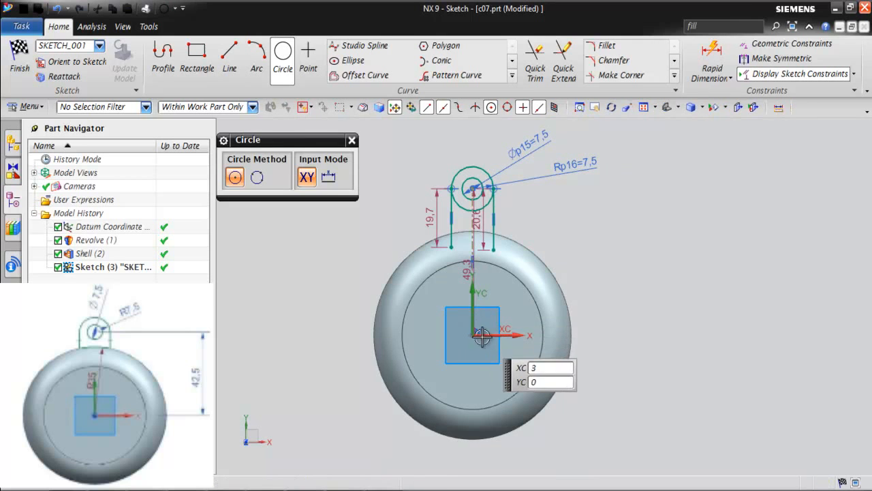
{"action": "left_click", "coordinate": [471, 334]}
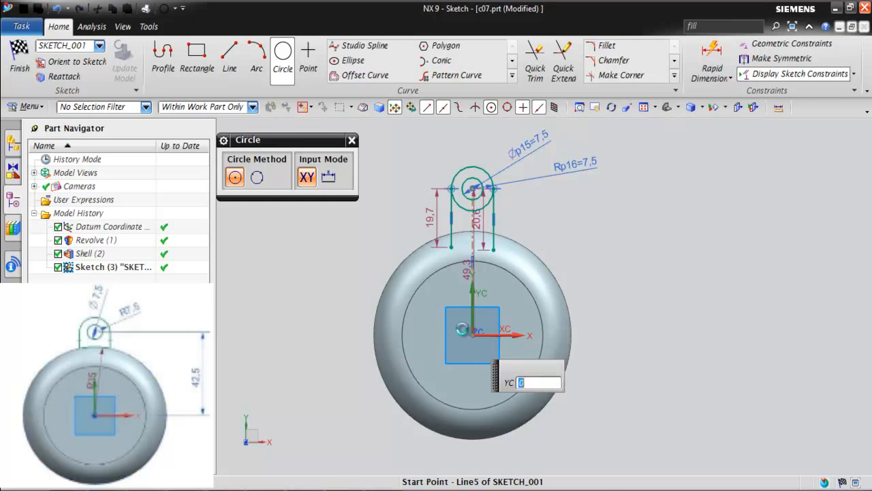
{"action": "left_click", "coordinate": [401, 244]}
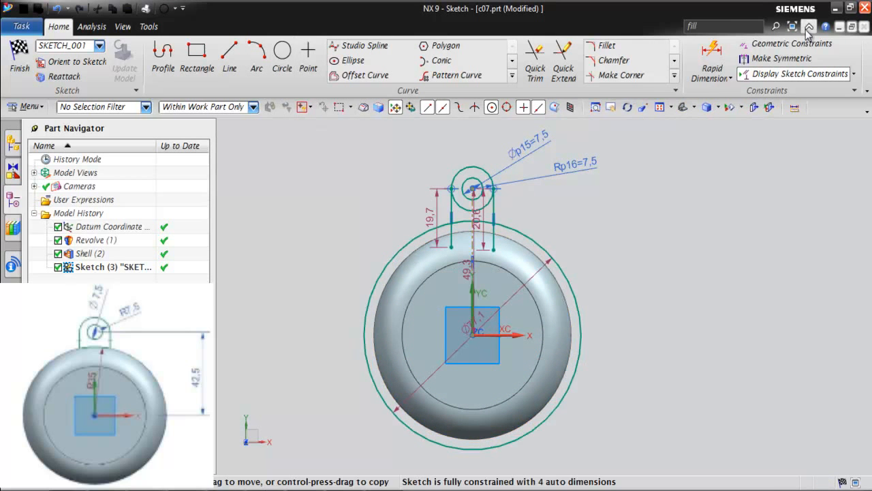
Apply an Equal Radius constraint between the large circle and the round body's outer edge
{"action": "left_click", "coordinate": [791, 43]}
{"action": "left_click", "coordinate": [348, 207]}
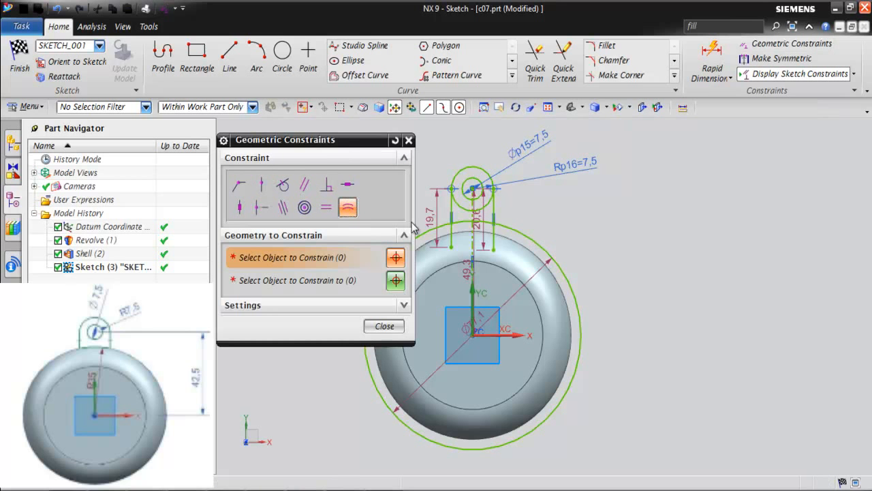
{"action": "left_click", "coordinate": [522, 235]}
{"action": "left_click", "coordinate": [539, 230]}
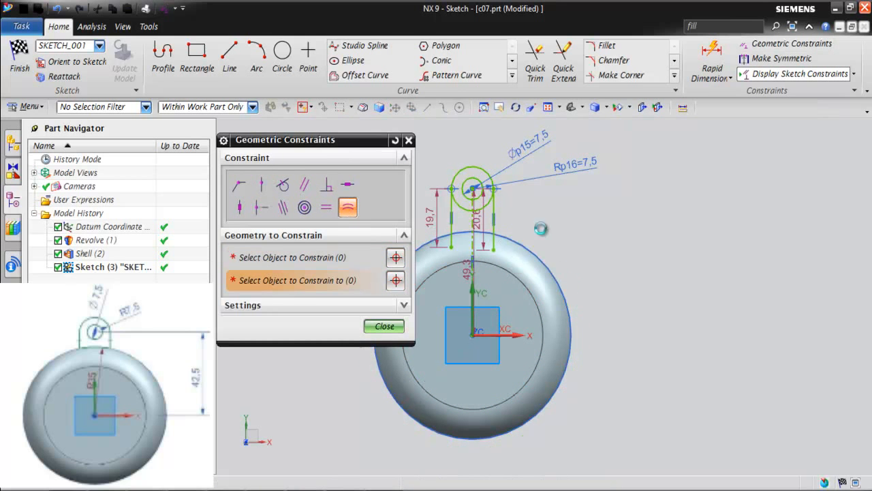
{"action": "left_click", "coordinate": [409, 140]}
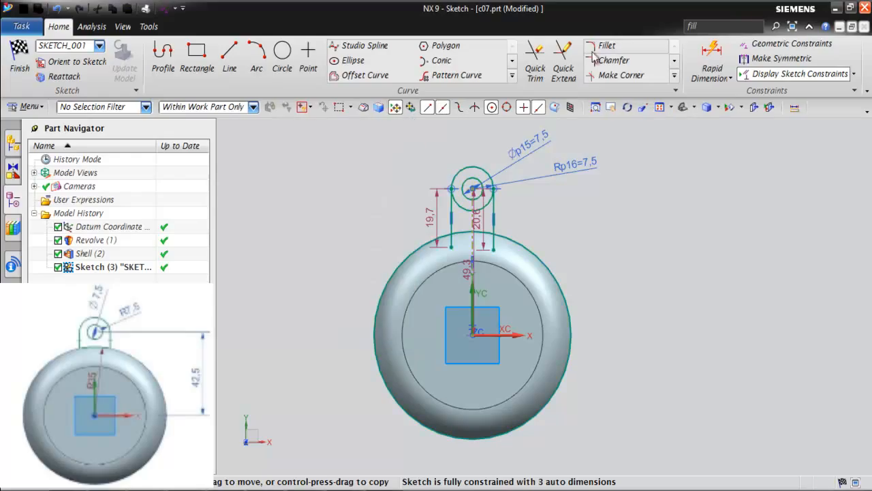
Trim the large circle, the line ends inside the body and the outer circle's lower half to leave a closed lug outline
{"action": "left_click", "coordinate": [535, 71]}
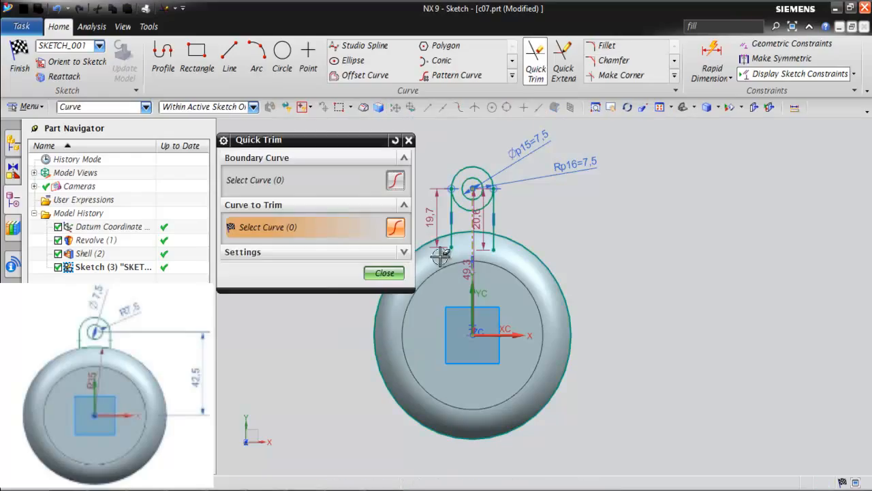
{"action": "scroll", "coordinate": [432, 245], "scroll_direction": "up", "scroll_amount": 3}
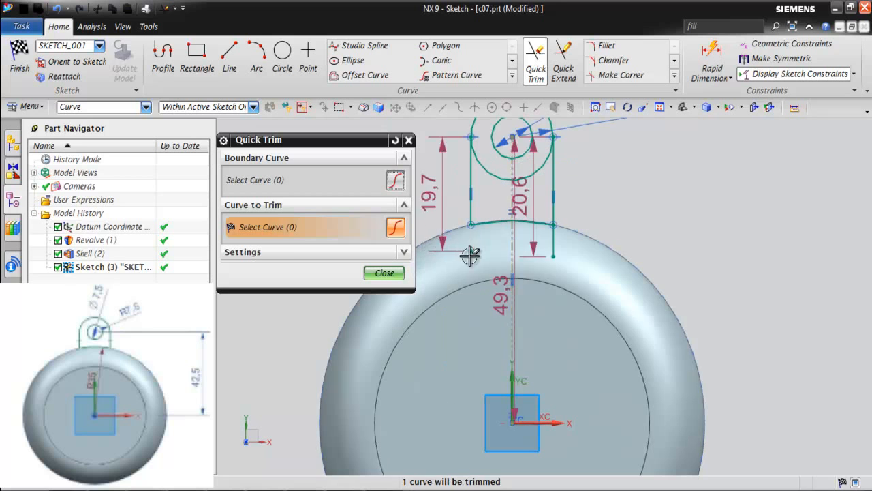
{"action": "left_click", "coordinate": [550, 244]}
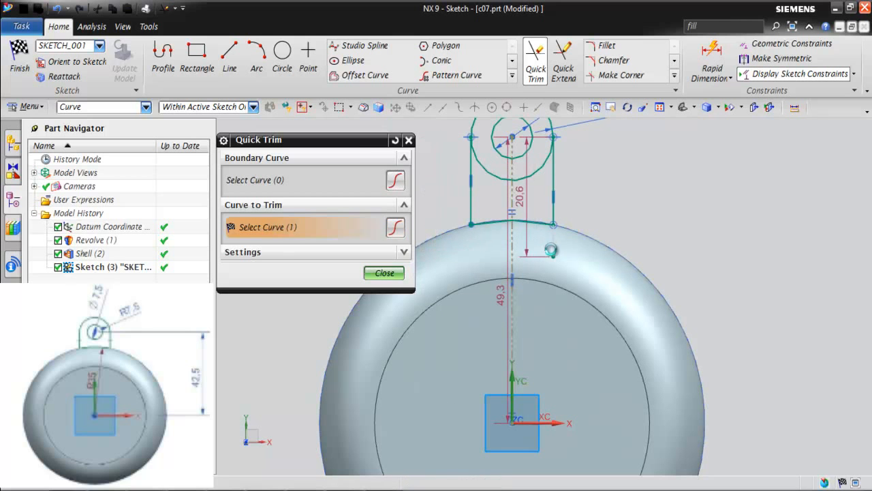
{"action": "left_click", "coordinate": [526, 176]}
{"action": "left_click", "coordinate": [495, 179]}
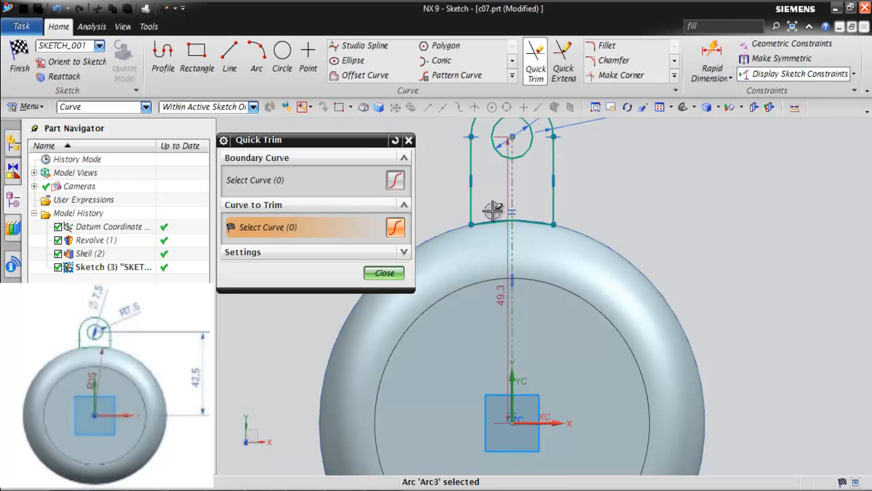
{"action": "scroll", "coordinate": [495, 207], "scroll_direction": "down", "scroll_amount": 2}
{"action": "left_click", "coordinate": [409, 140]}
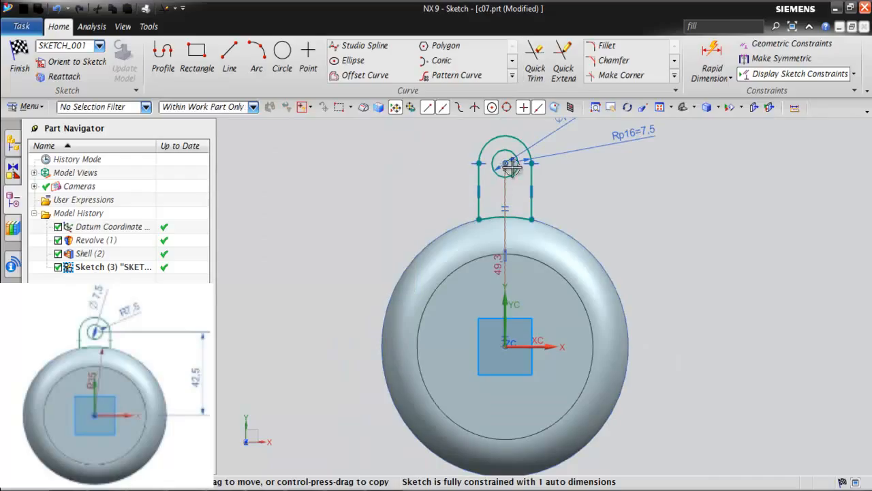
Add a vertical linear dimension from the lug's arc centre to the sketch origin and set it to 42.5 mm
{"action": "left_click", "coordinate": [704, 73]}
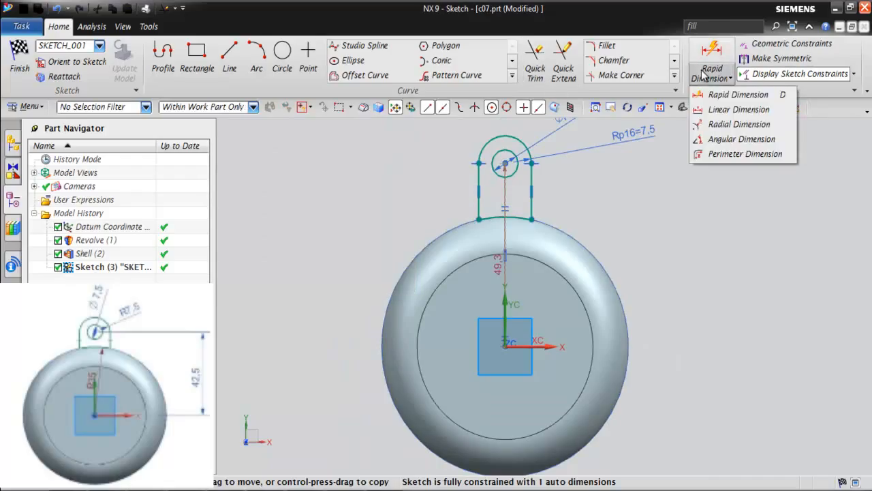
{"action": "left_click", "coordinate": [712, 189]}
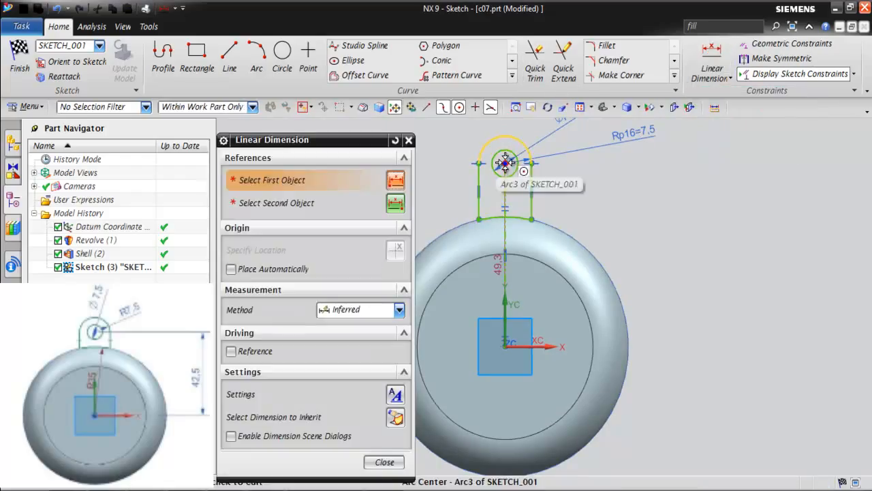
{"action": "left_click", "coordinate": [504, 161]}
{"action": "left_click", "coordinate": [504, 347]}
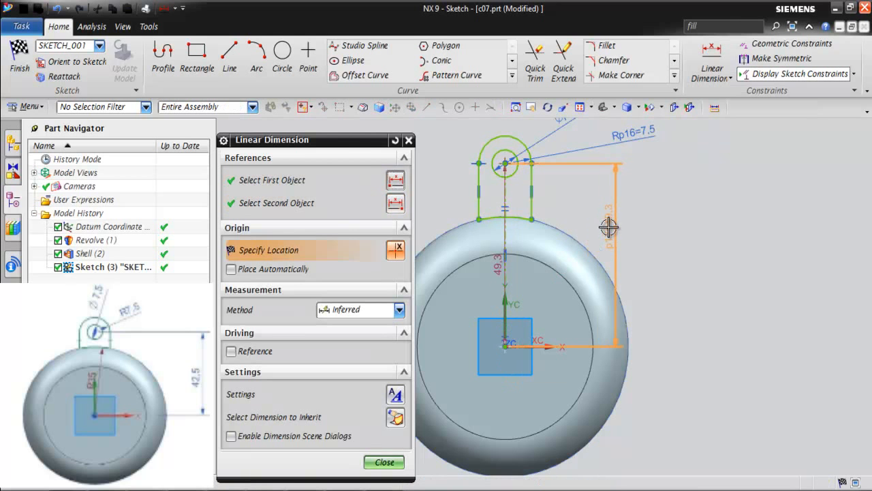
{"action": "left_click", "coordinate": [603, 224]}
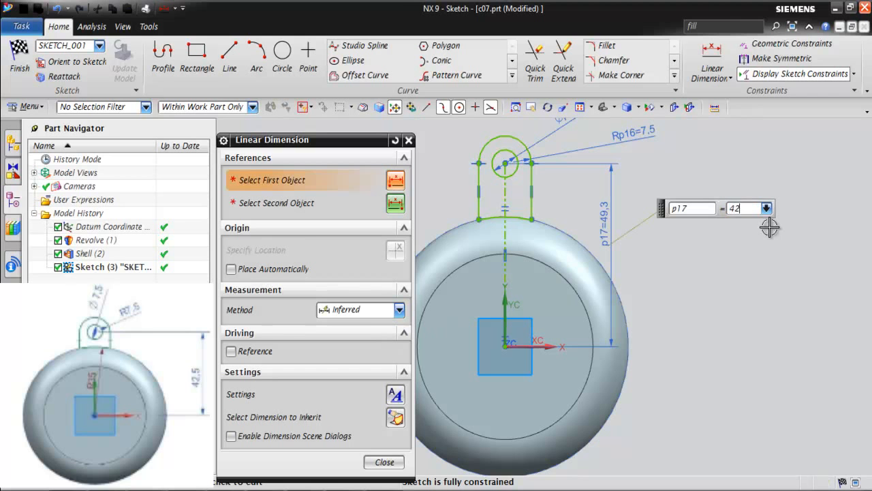
{"action": "key", "text": "Return"}
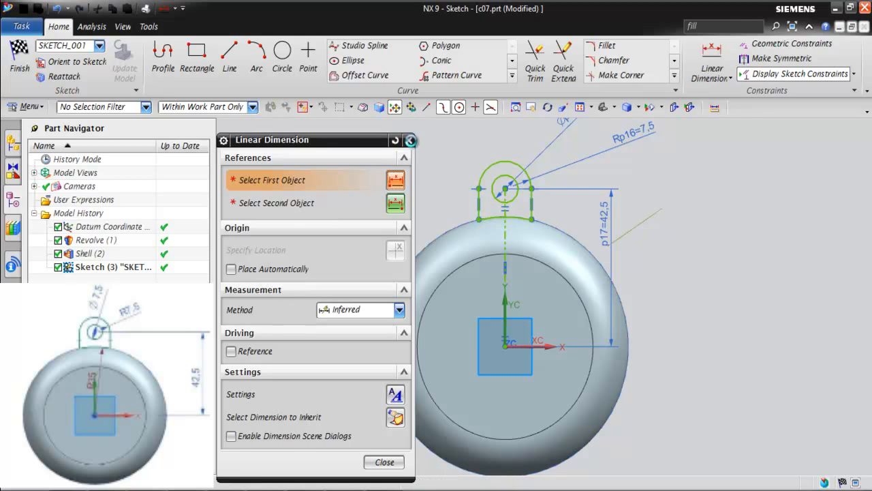
{"action": "left_click", "coordinate": [409, 140]}
Finish the sketch and extrude the lug profile from 0 to 5 mm along ZC, united with the round body
{"action": "scroll", "coordinate": [452, 182], "scroll_direction": "up", "scroll_amount": 1}
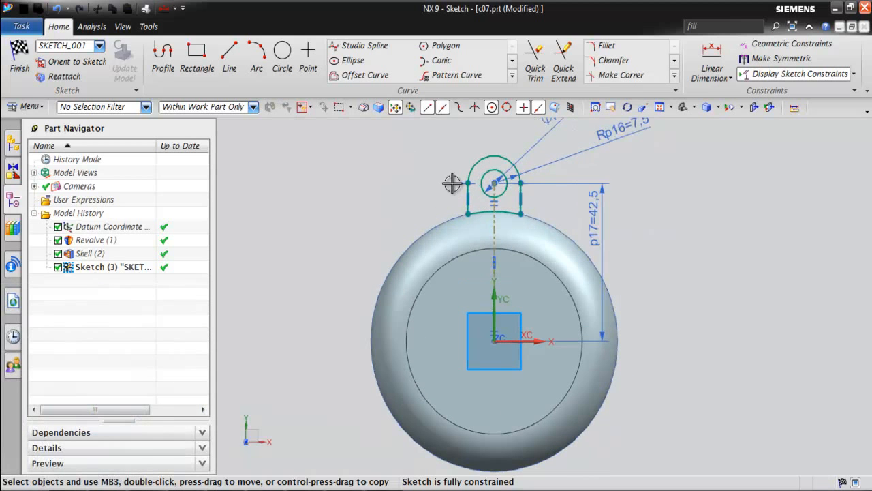
{"action": "left_click", "coordinate": [20, 61]}
{"action": "key", "text": "x"}
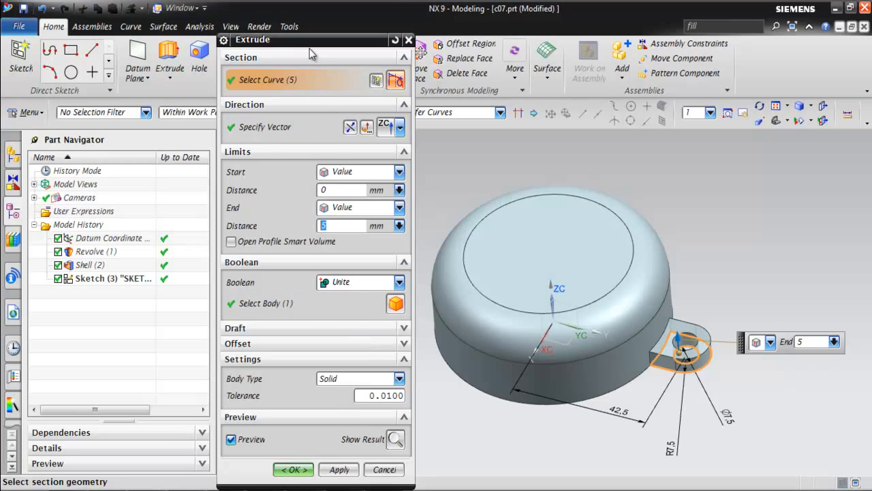
{"action": "left_click", "coordinate": [296, 469]}
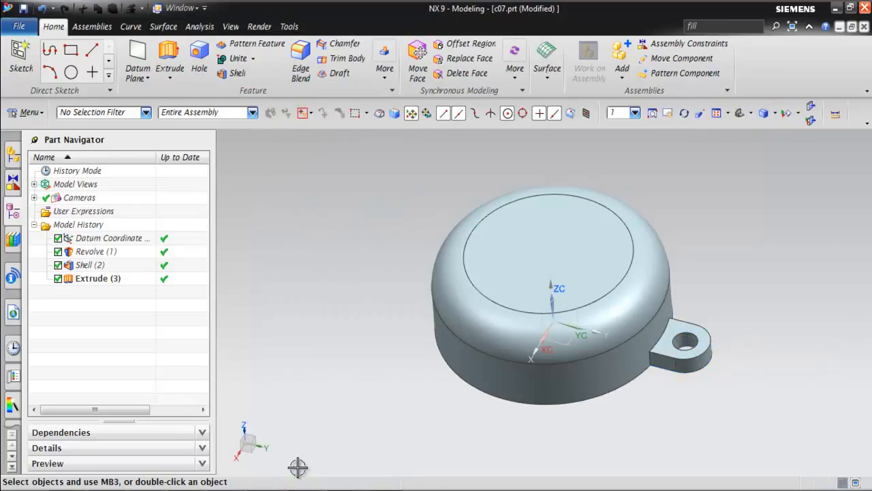
Start a Pattern Feature with the Circular layout and select the extruded lug as the feature to pattern
{"action": "key", "text": "Home"}
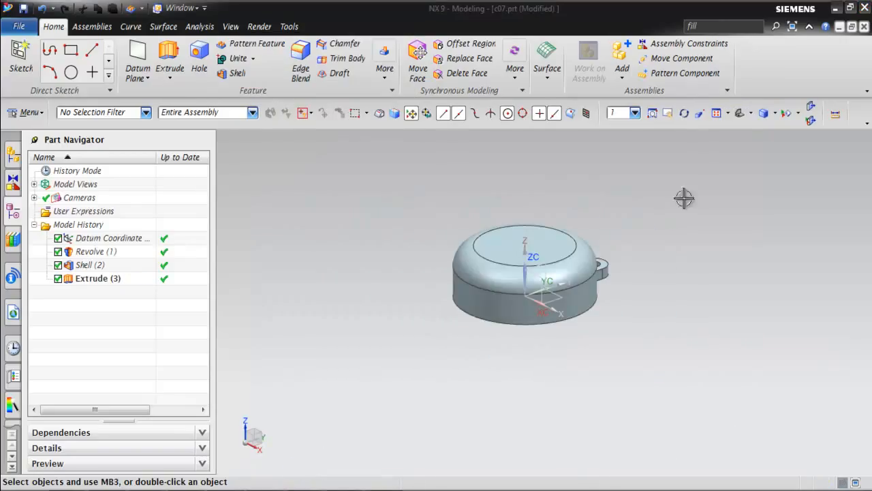
{"action": "scroll", "coordinate": [535, 242], "scroll_direction": "up", "scroll_amount": 4}
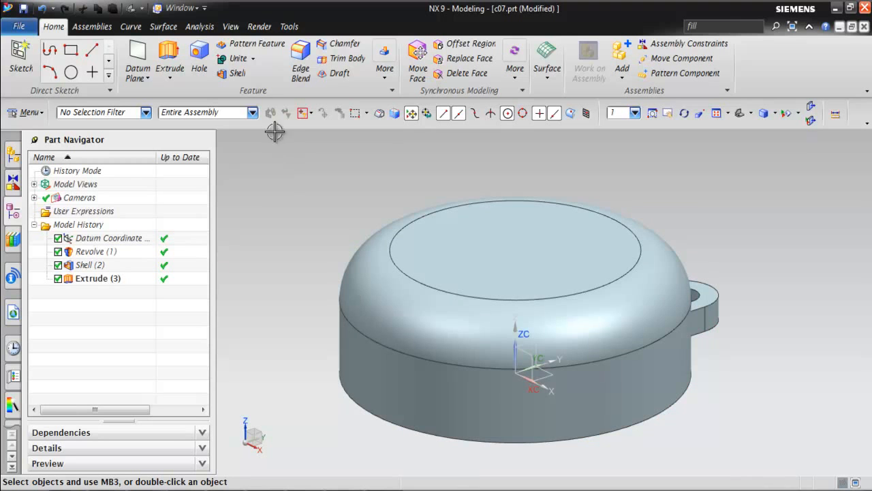
{"action": "left_click", "coordinate": [255, 47]}
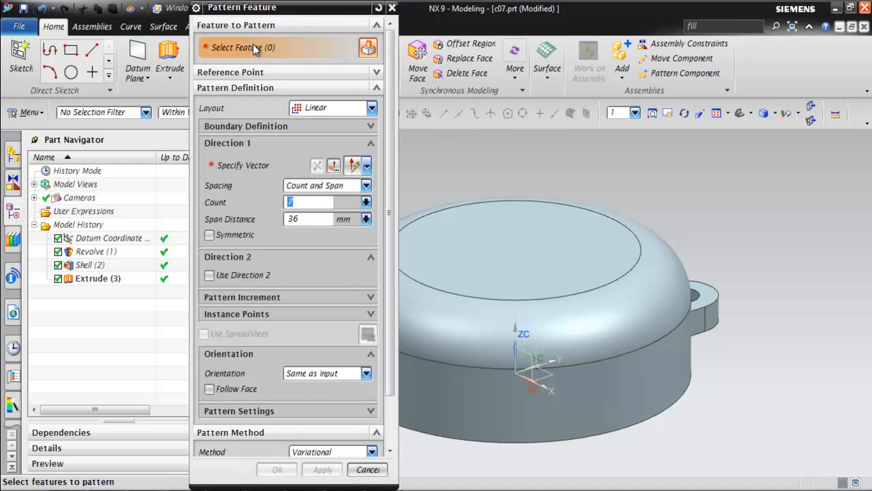
{"action": "left_click", "coordinate": [370, 108]}
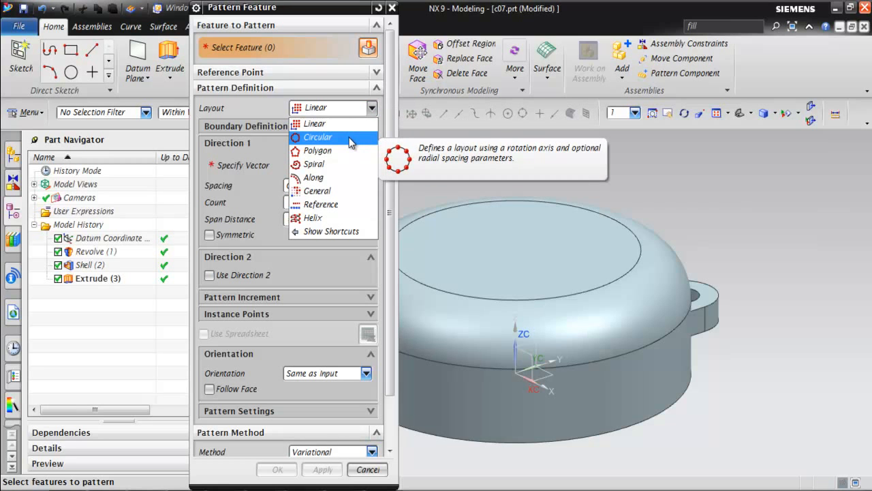
{"action": "left_click", "coordinate": [349, 137]}
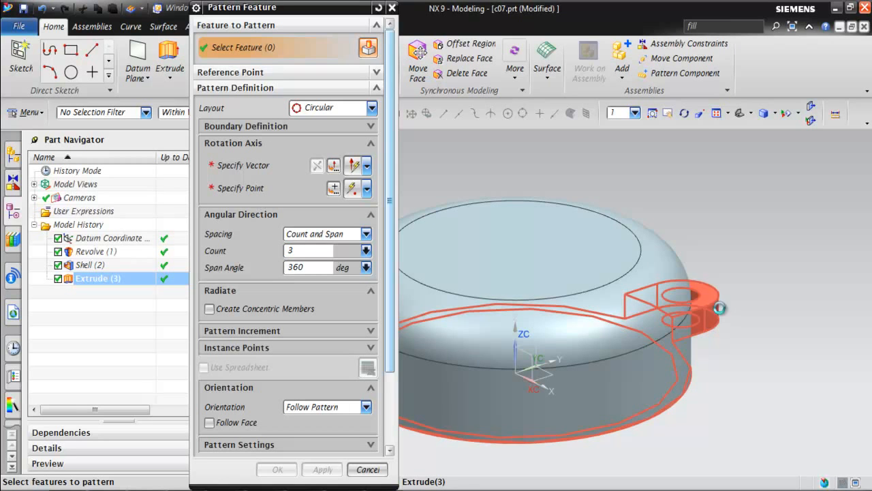
{"action": "left_click", "coordinate": [719, 308]}
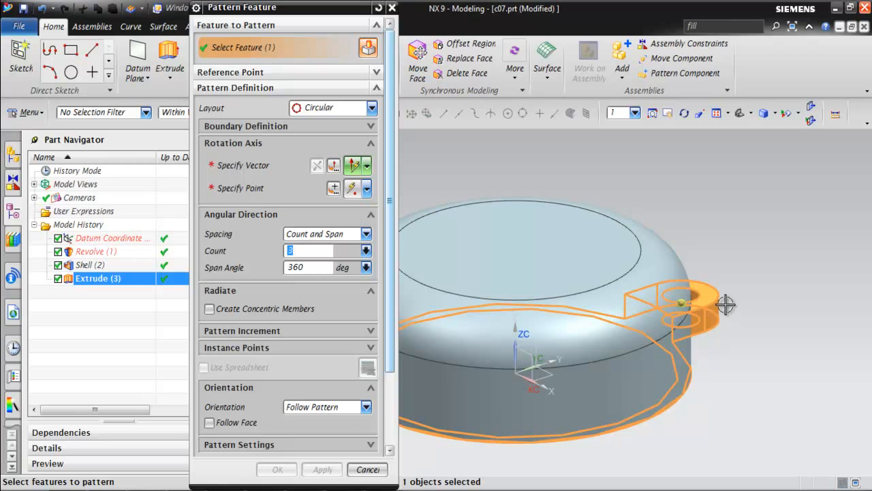
Define the pattern's rotation axis with the vertical ZC vector through the centre of the round body's bottom edge
{"action": "scroll", "coordinate": [737, 297], "scroll_direction": "down", "scroll_amount": 1}
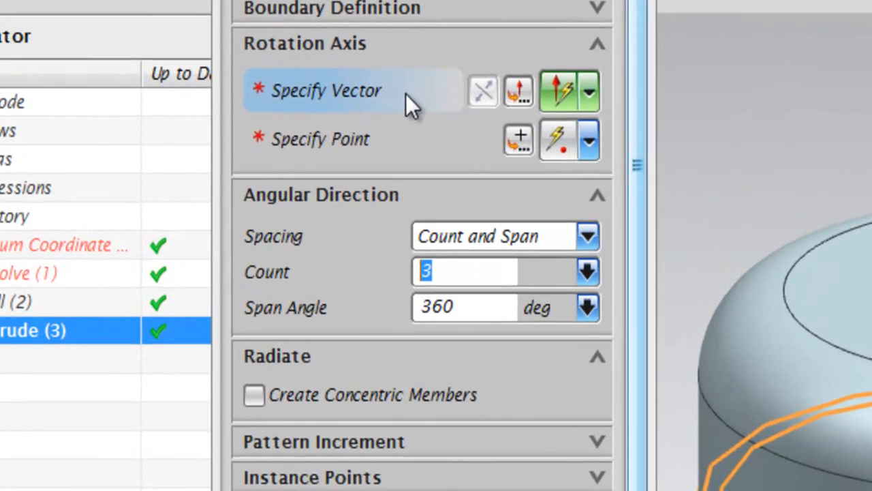
{"action": "left_click", "coordinate": [281, 166]}
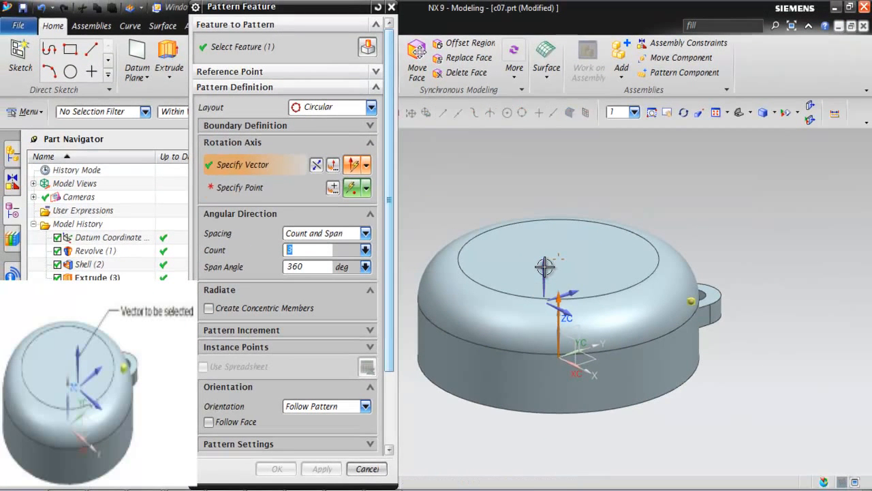
{"action": "left_click", "coordinate": [545, 267]}
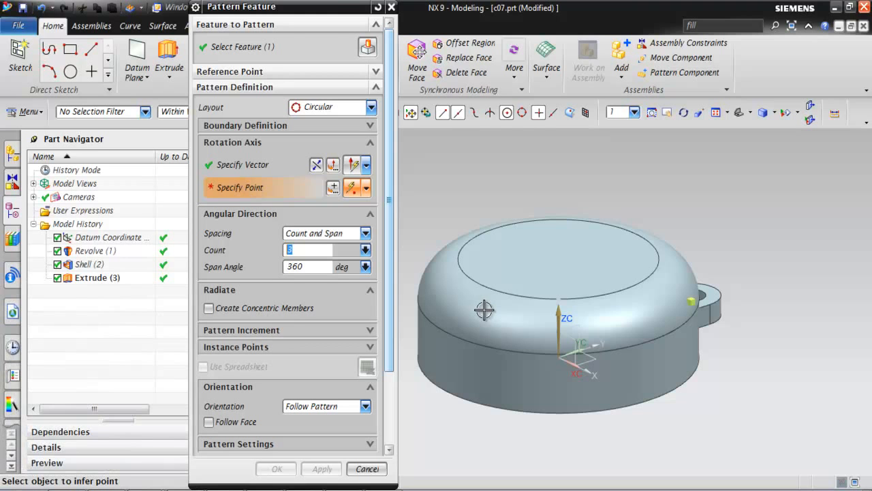
{"action": "left_click", "coordinate": [563, 417]}
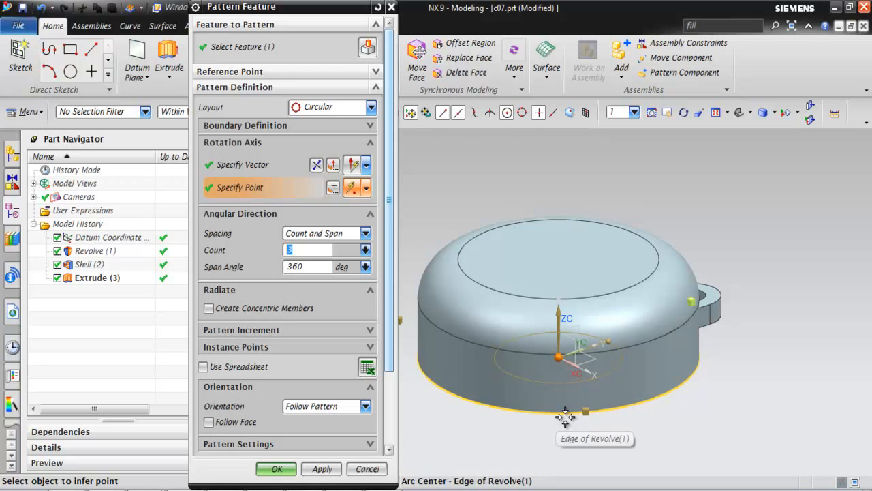
{"action": "scroll", "coordinate": [655, 350], "scroll_direction": "down", "scroll_amount": 3}
{"action": "scroll", "coordinate": [655, 349], "scroll_direction": "up", "scroll_amount": 2}
{"action": "scroll", "coordinate": [691, 340], "scroll_direction": "down", "scroll_amount": 2}
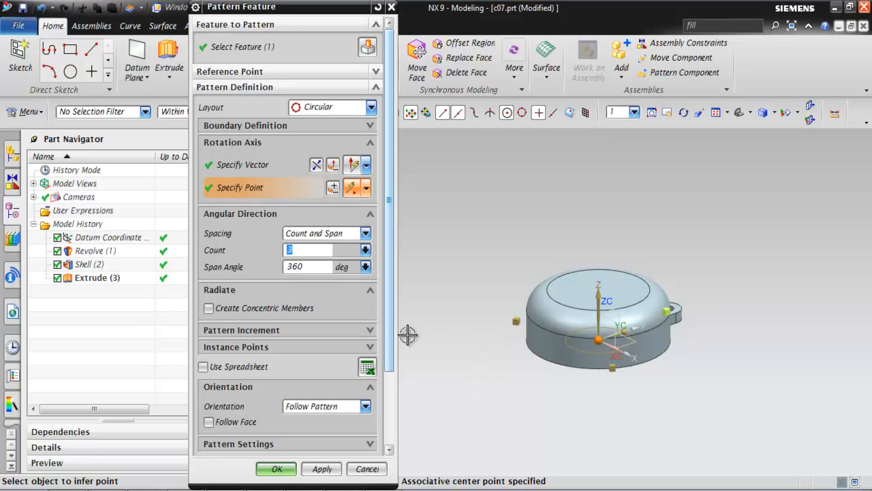
{"action": "left_click_drag", "start_coordinate": [390, 309], "coordinate": [390, 322]}
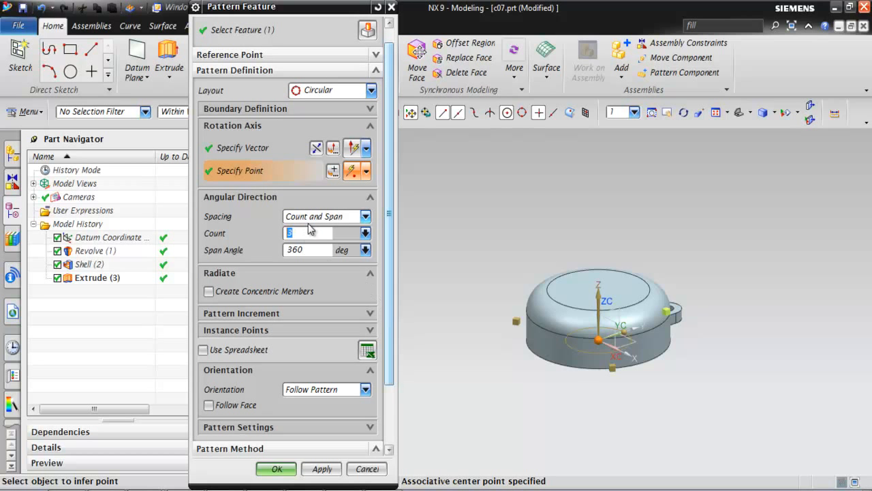
Set the circular pattern's spacing to Count and Span, with a count of 3 and a span angle of 360 degrees
{"action": "left_click", "coordinate": [323, 216]}
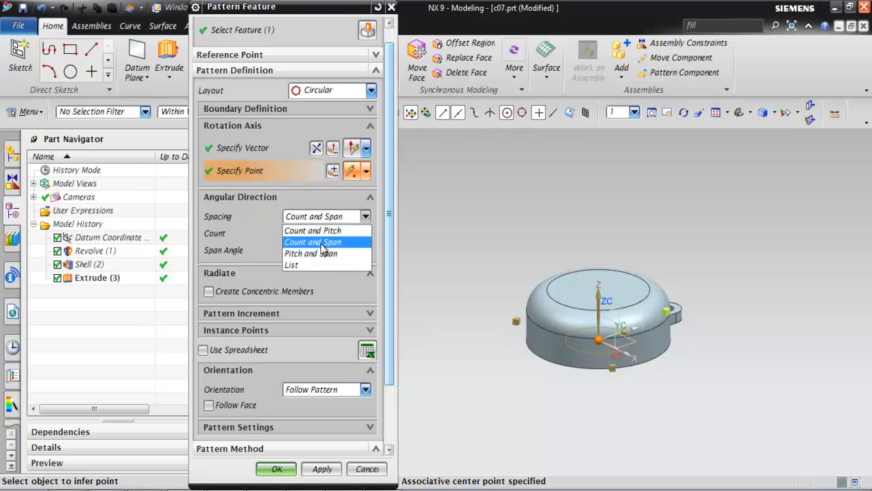
{"action": "left_click", "coordinate": [321, 242]}
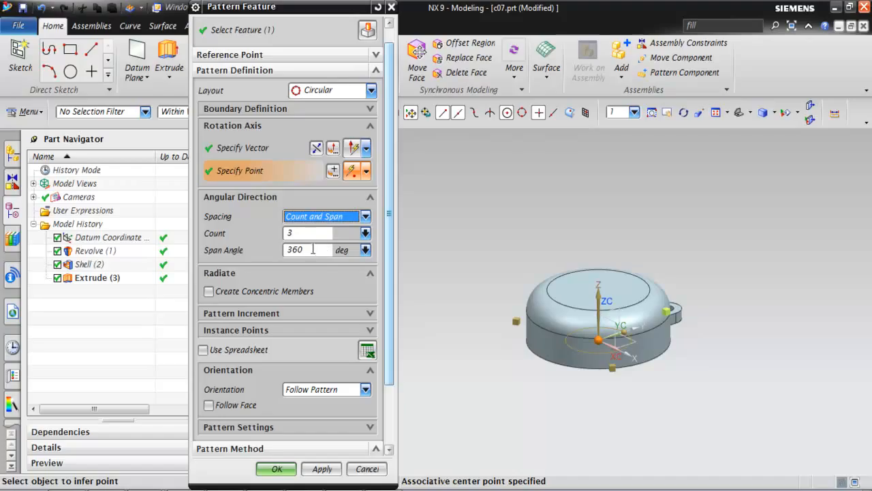
{"action": "double_click", "coordinate": [310, 233]}
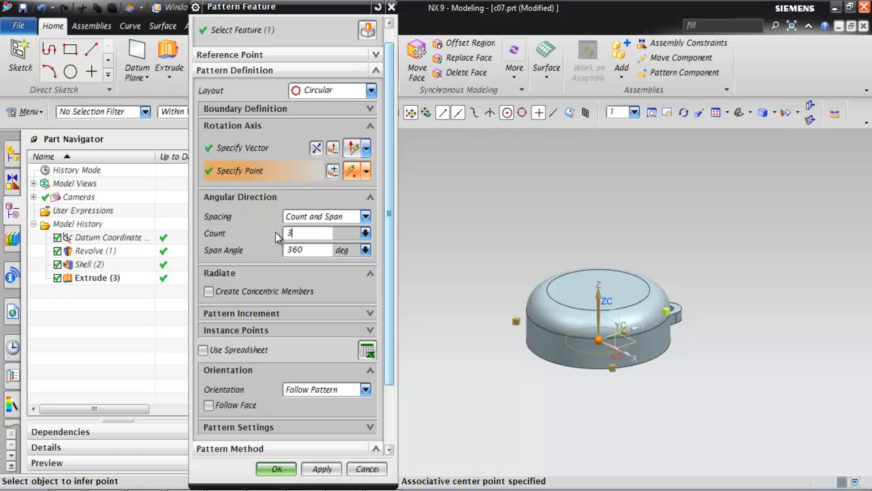
{"action": "double_click", "coordinate": [310, 250]}
{"action": "type", "text": "360"}
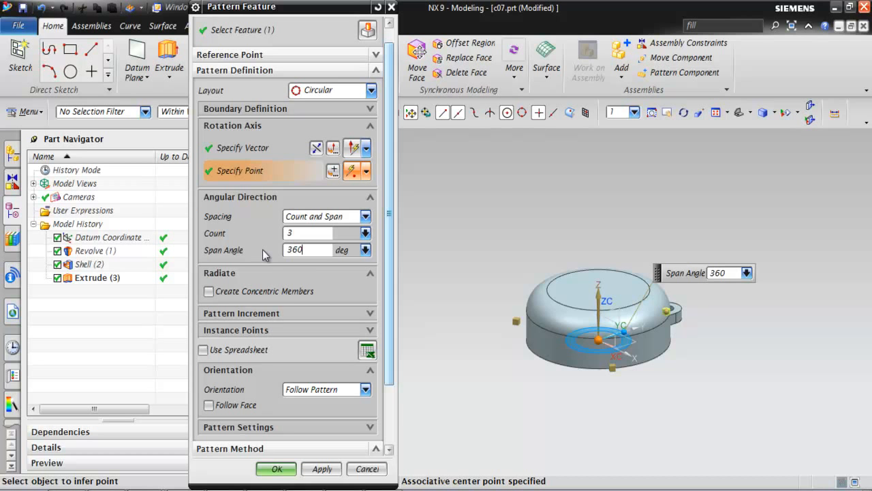
Set the pattern orientation to Follow Pattern and create the circular pattern of lugs
{"action": "left_click_drag", "start_coordinate": [392, 246], "coordinate": [396, 318]}
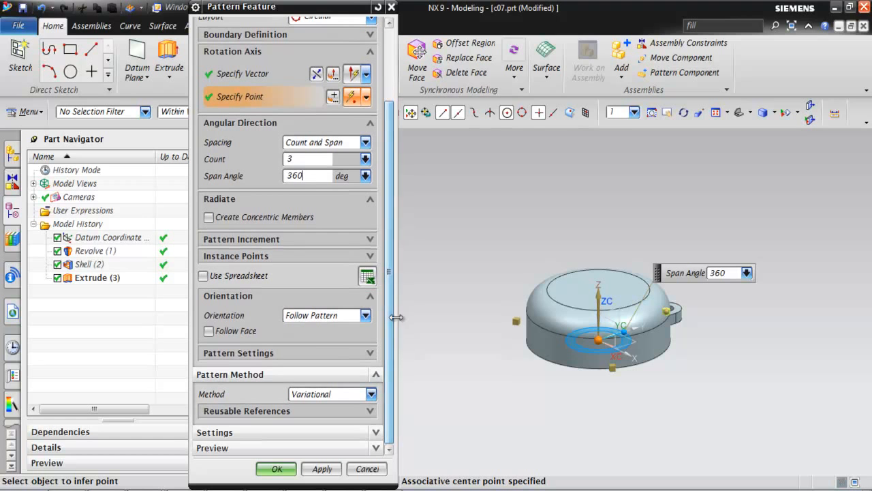
{"action": "left_click", "coordinate": [312, 316]}
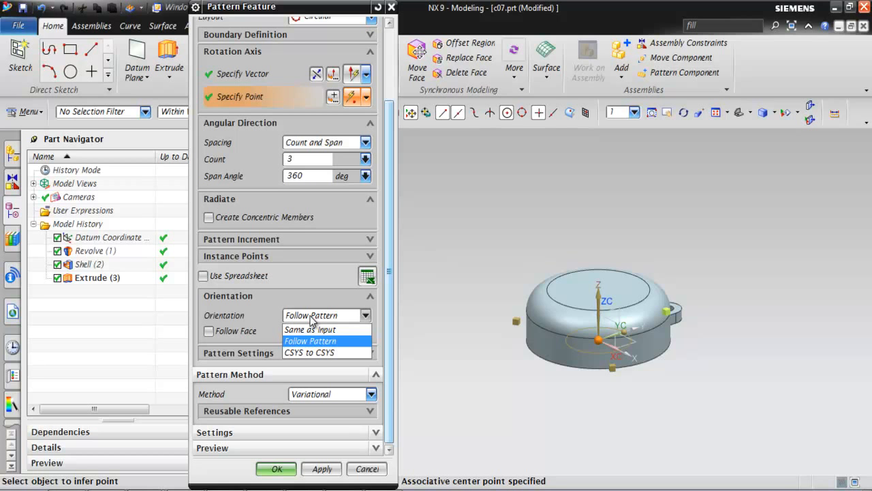
{"action": "left_click", "coordinate": [335, 341]}
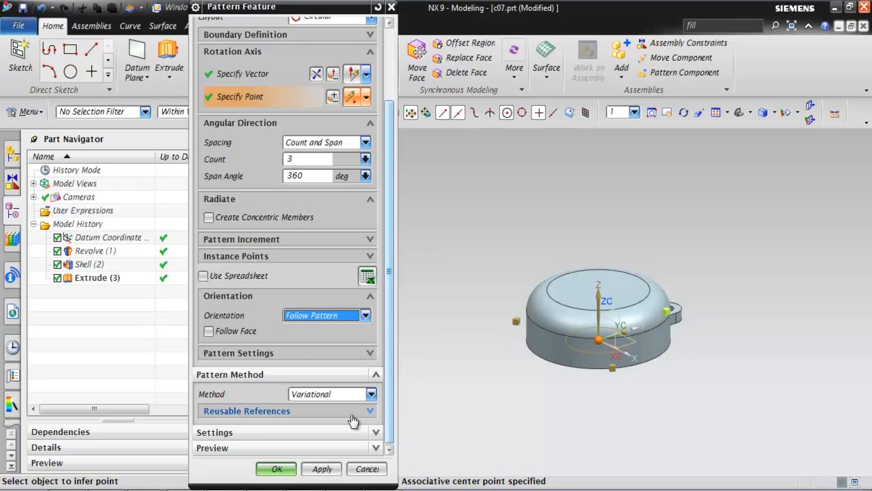
{"action": "left_click", "coordinate": [272, 469]}
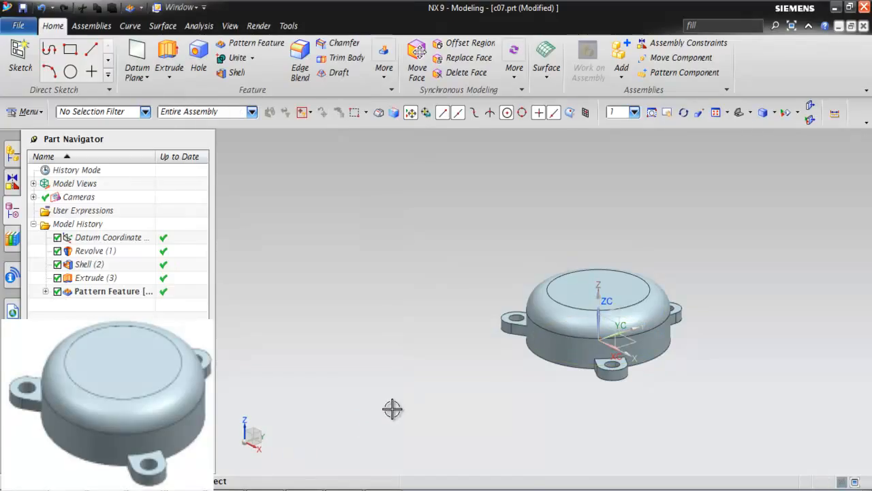
Start an Extrude and open a section sketch on the round body's flat top face
{"action": "scroll", "coordinate": [664, 319], "scroll_direction": "up", "scroll_amount": 5}
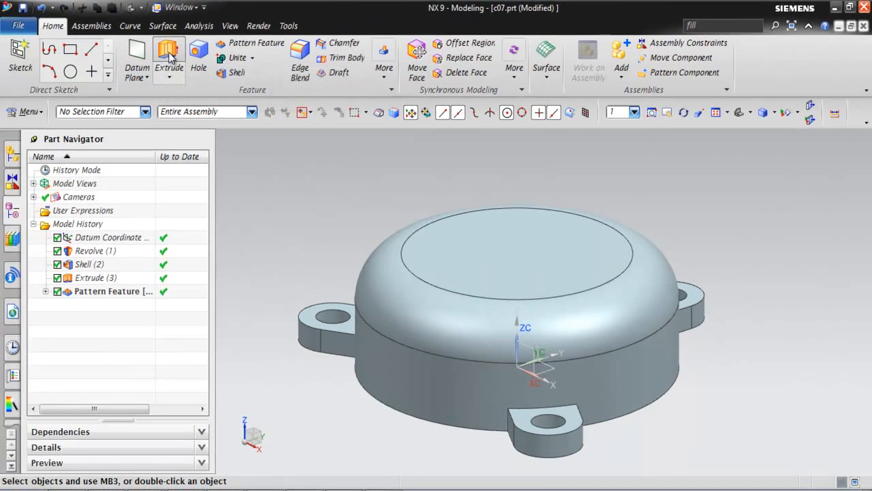
{"action": "left_click", "coordinate": [171, 58]}
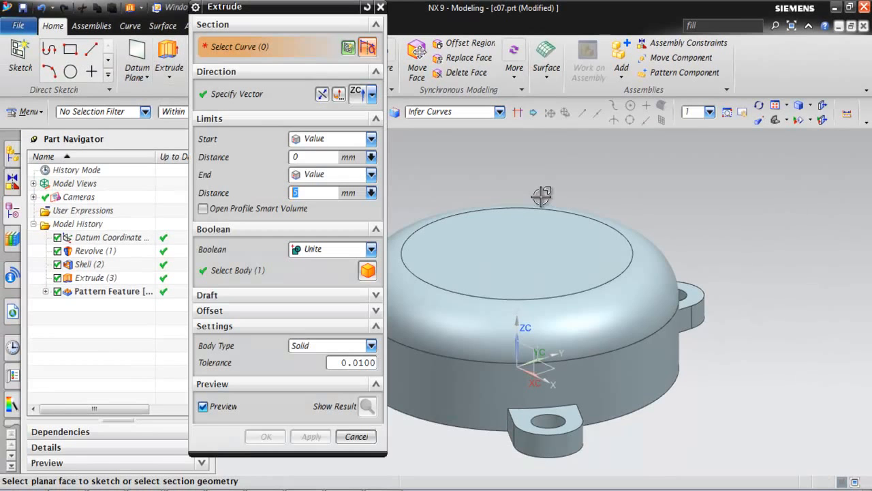
{"action": "scroll", "coordinate": [539, 199], "scroll_direction": "down", "scroll_amount": 3}
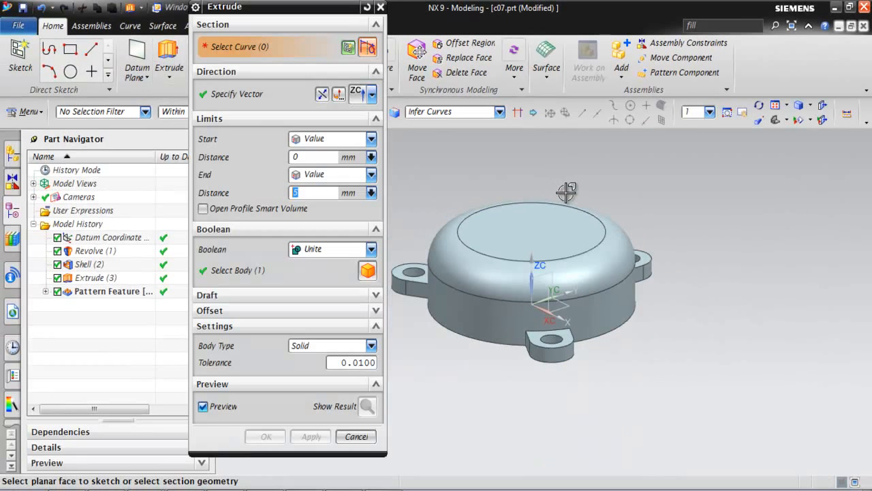
{"action": "left_click", "coordinate": [508, 217]}
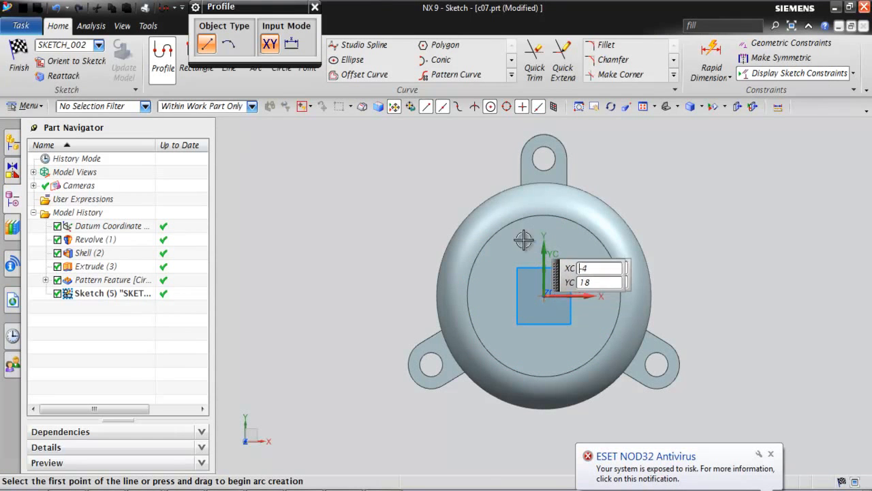
{"action": "left_click_drag", "start_coordinate": [266, 9], "coordinate": [277, 83]}
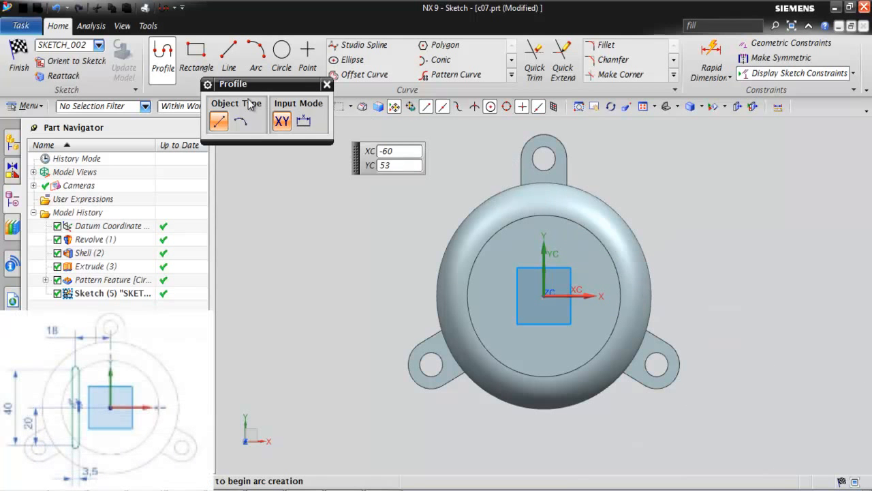
With the Profile tool, draw a vertical line about 14 mm long left of the origin and a top arc of about R4.7
{"action": "left_click", "coordinate": [162, 60]}
{"action": "left_click", "coordinate": [162, 60]}
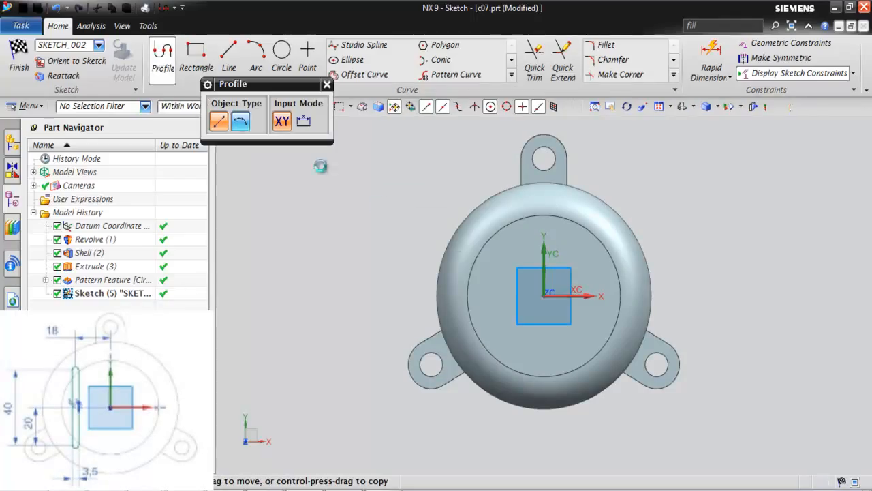
{"action": "left_click", "coordinate": [502, 293]}
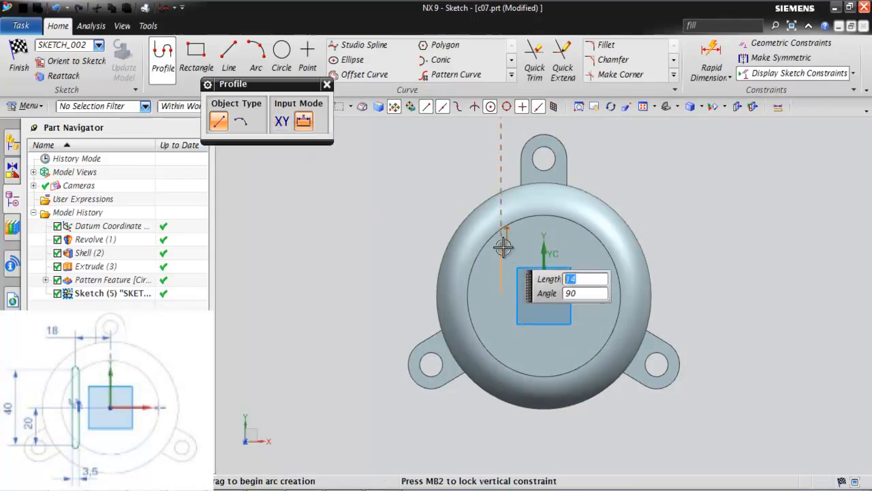
{"action": "left_click", "coordinate": [244, 122]}
{"action": "scroll", "coordinate": [482, 244], "scroll_direction": "up", "scroll_amount": 3}
{"action": "left_click", "coordinate": [462, 246]}
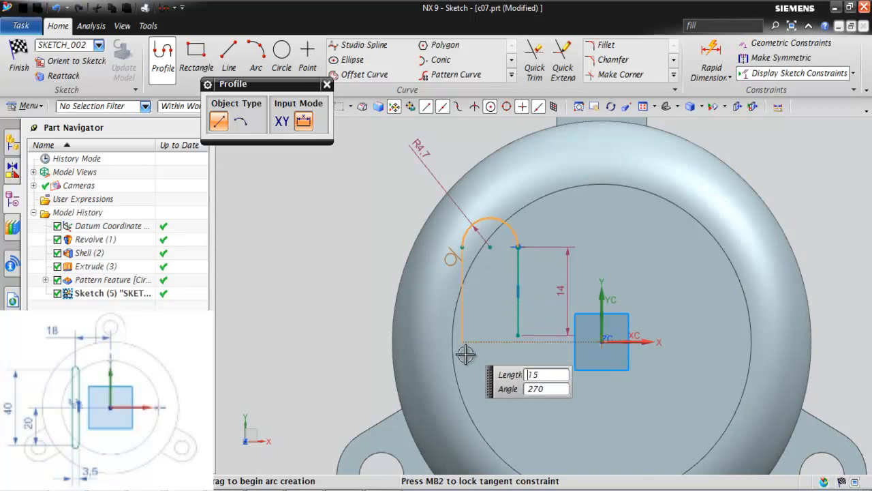
Close the slot profile with a left side about 30.5 mm long, a bottom arc and a vertical line back to the start point
{"action": "left_click", "coordinate": [463, 439]}
{"action": "left_click", "coordinate": [240, 121]}
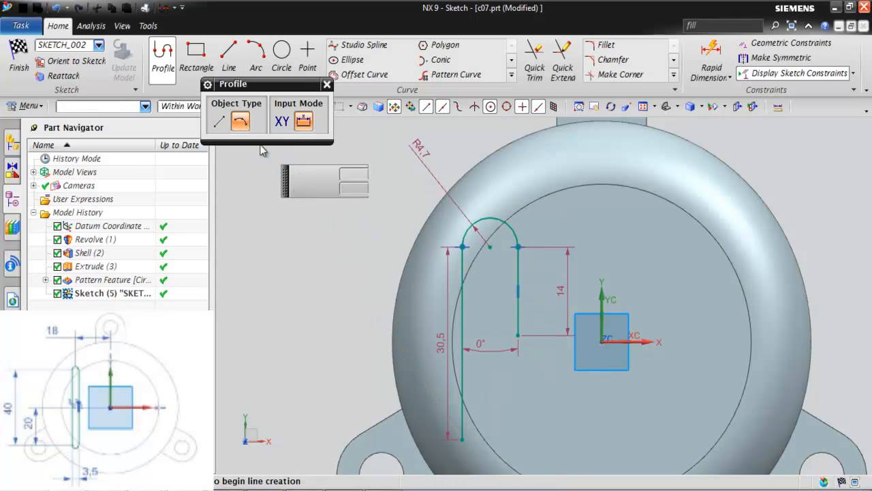
{"action": "left_click", "coordinate": [516, 447]}
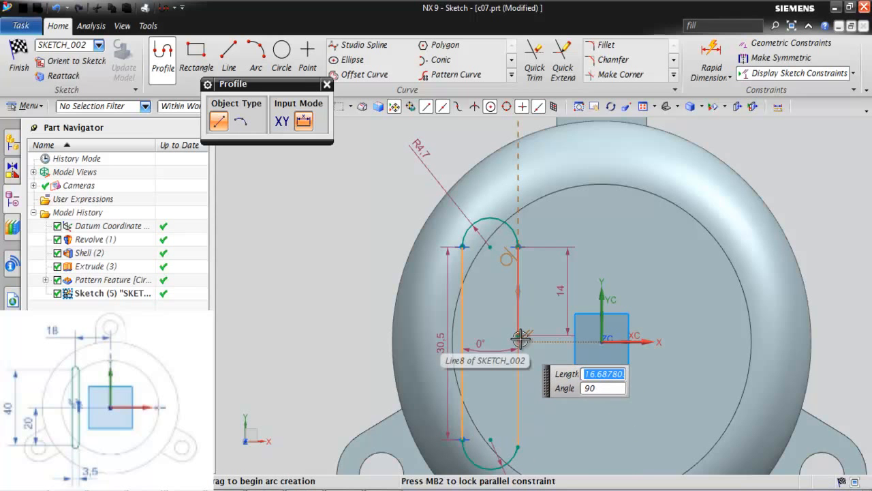
{"action": "left_click", "coordinate": [521, 338]}
{"action": "middle_click", "coordinate": [564, 358]}
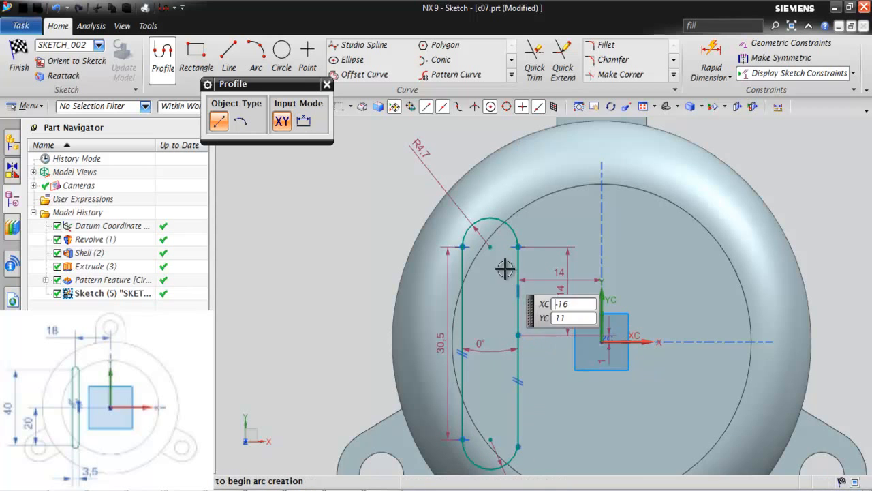
{"action": "scroll", "coordinate": [509, 251], "scroll_direction": "down", "scroll_amount": 2}
{"action": "scroll", "coordinate": [511, 334], "scroll_direction": "down", "scroll_amount": 1}
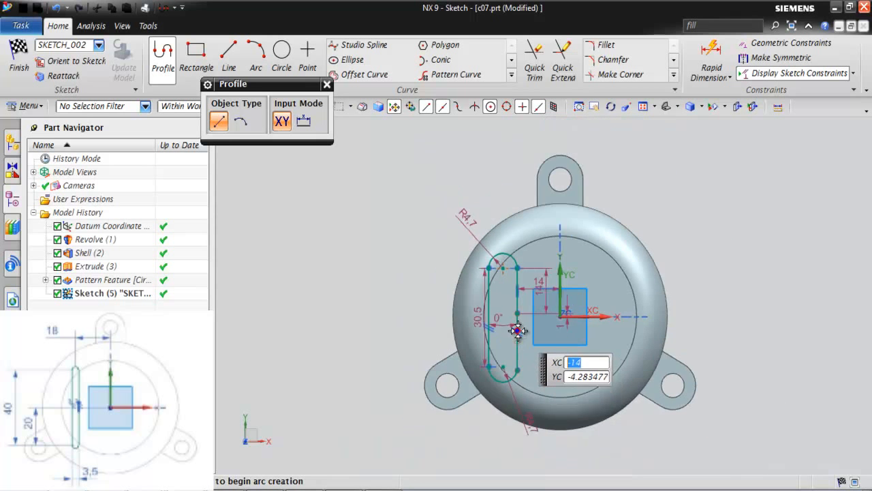
{"action": "scroll", "coordinate": [514, 333], "scroll_direction": "up", "scroll_amount": 4}
{"action": "scroll", "coordinate": [475, 276], "scroll_direction": "down", "scroll_amount": 1}
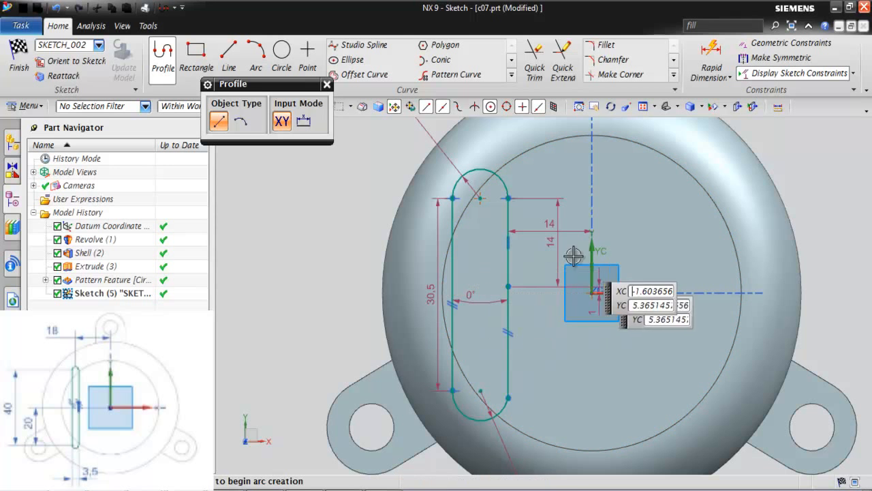
{"action": "key", "text": "Escape"}
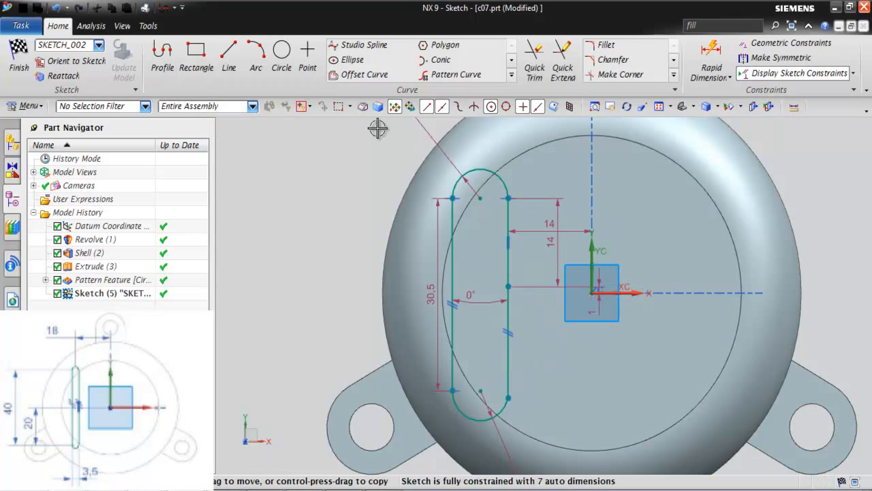
Apply a Tangent constraint between the slot's bottom arc and its right side line
{"action": "scroll", "coordinate": [594, 273], "scroll_direction": "down", "scroll_amount": 2}
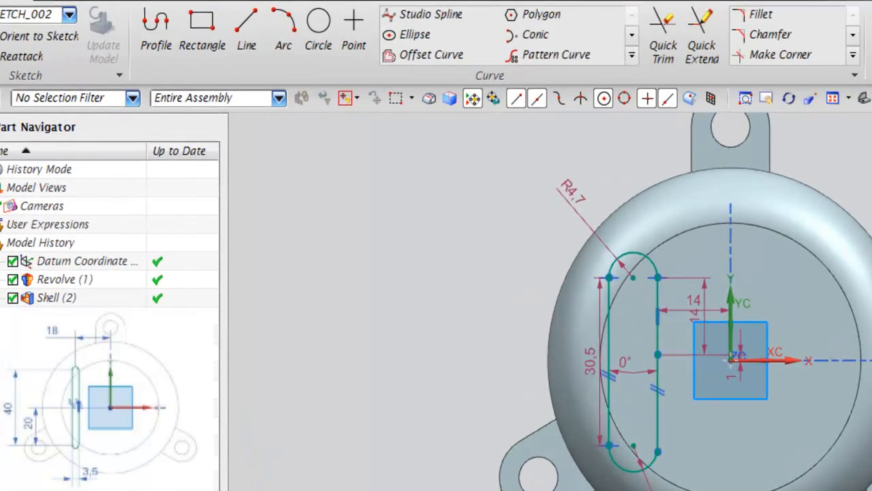
{"action": "key", "text": "c"}
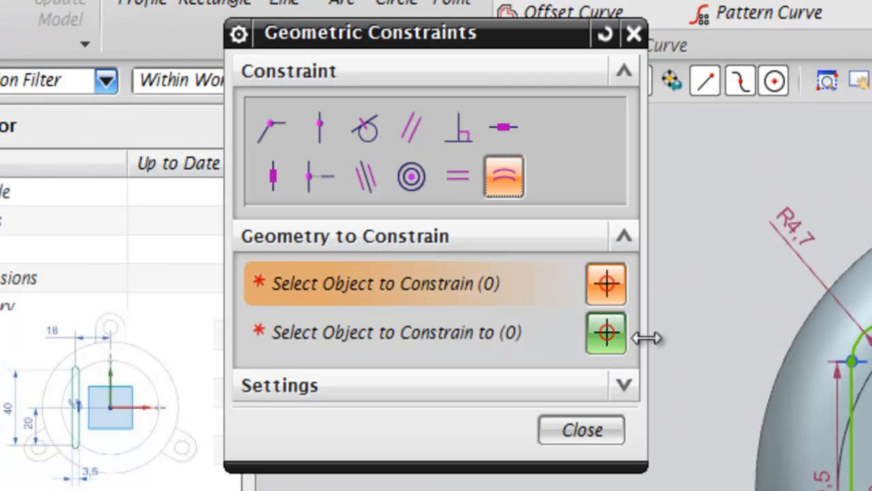
{"action": "left_click", "coordinate": [364, 133]}
{"action": "scroll", "coordinate": [862, 446], "scroll_direction": "up", "scroll_amount": 2}
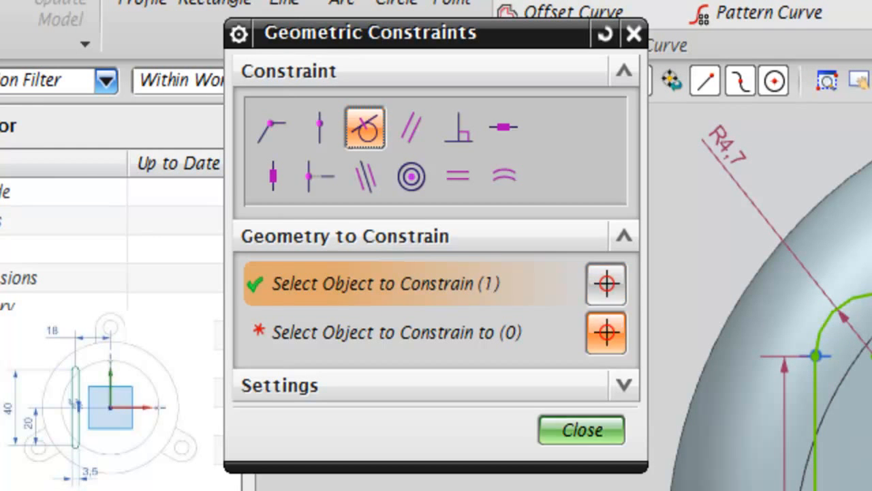
{"action": "left_click", "coordinate": [871, 409]}
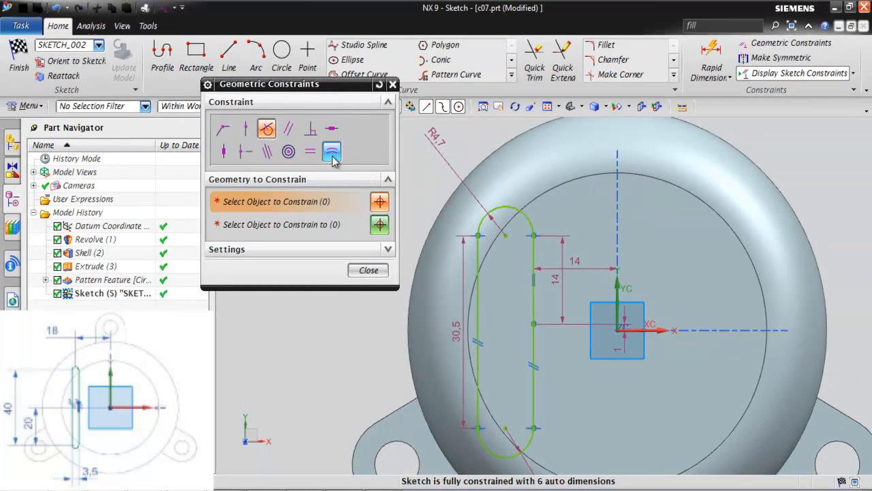
Apply an Equal Radius constraint to the slot's top and bottom arcs
{"action": "left_click", "coordinate": [504, 176]}
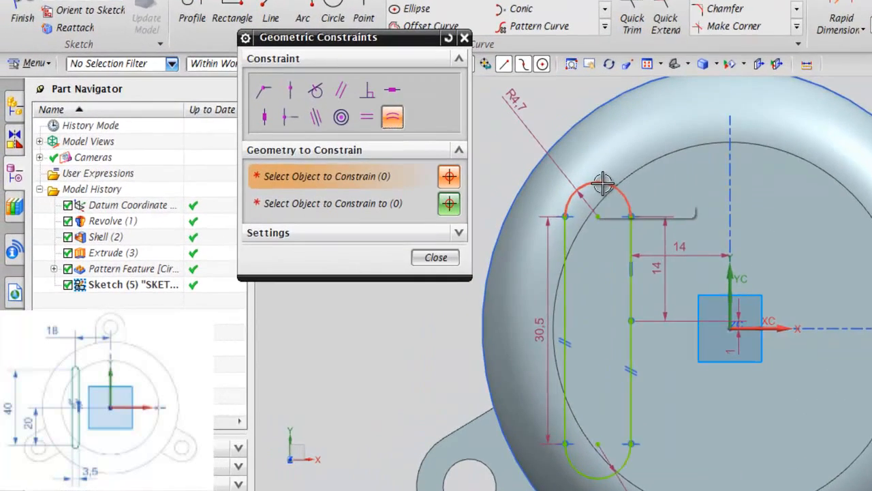
{"action": "left_click", "coordinate": [511, 207]}
{"action": "scroll", "coordinate": [514, 176], "scroll_direction": "down", "scroll_amount": 2}
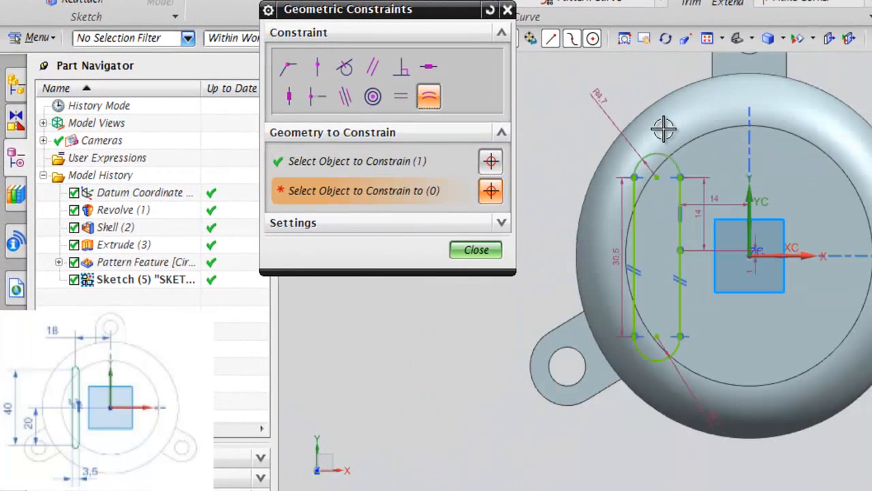
{"action": "left_click", "coordinate": [644, 359]}
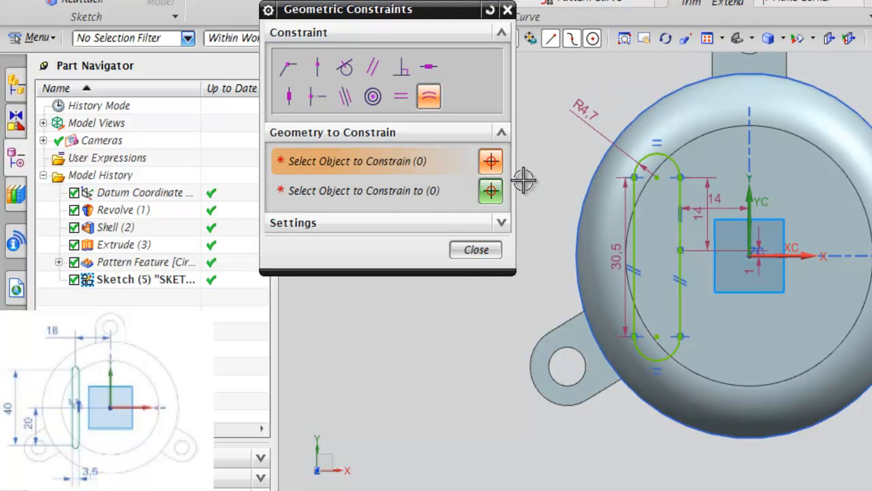
{"action": "left_click", "coordinate": [476, 250]}
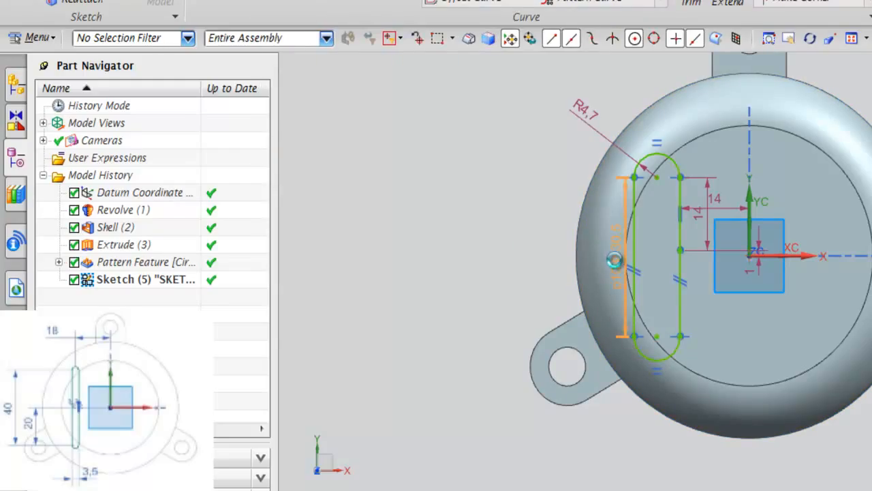
Set the length of the slot's straight left side to 40 mm
{"action": "double_click", "coordinate": [614, 259]}
{"action": "type", "text": "40"}
{"action": "key", "text": "Return"}
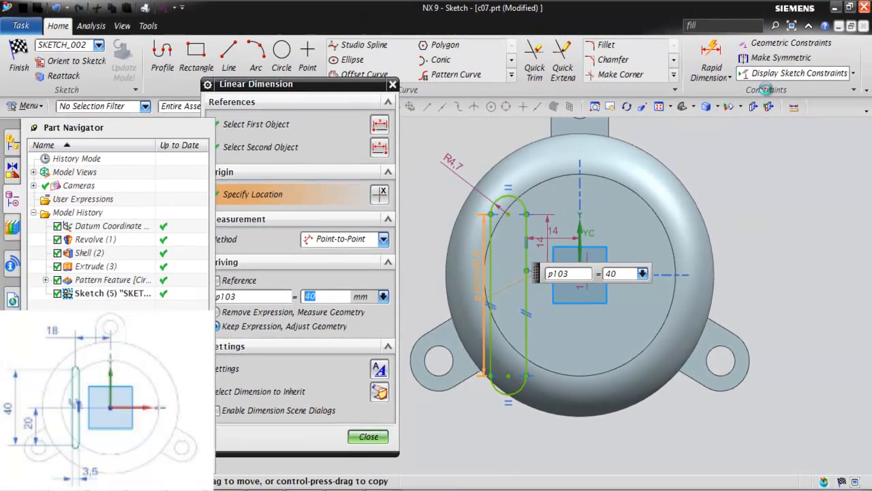
{"action": "left_click", "coordinate": [457, 43]}
Try a 3.5 mm linear dimension for the width between the slot's two straight sides, and undo that value change
{"action": "left_click", "coordinate": [849, 35]}
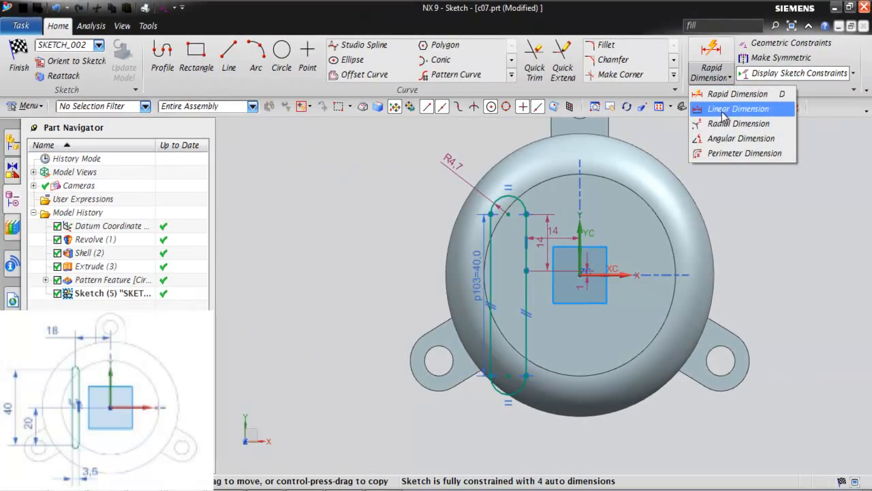
{"action": "left_click", "coordinate": [724, 110]}
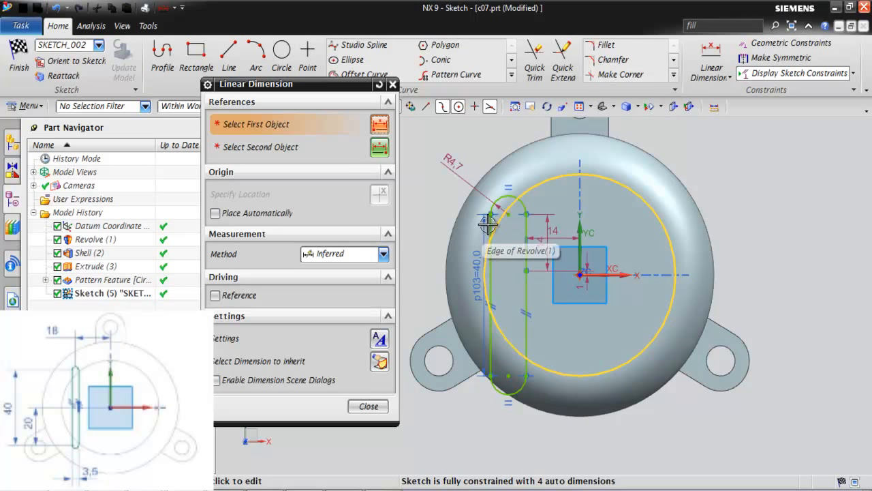
{"action": "left_click", "coordinate": [491, 231]}
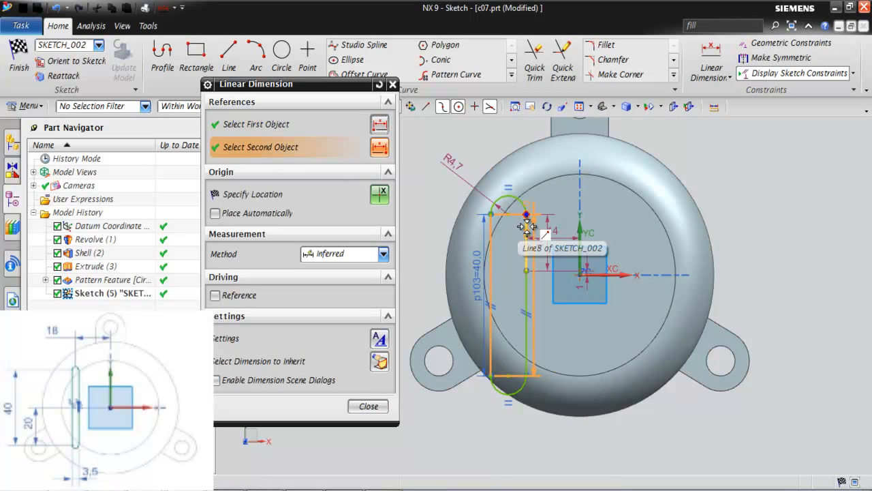
{"action": "left_click", "coordinate": [526, 227]}
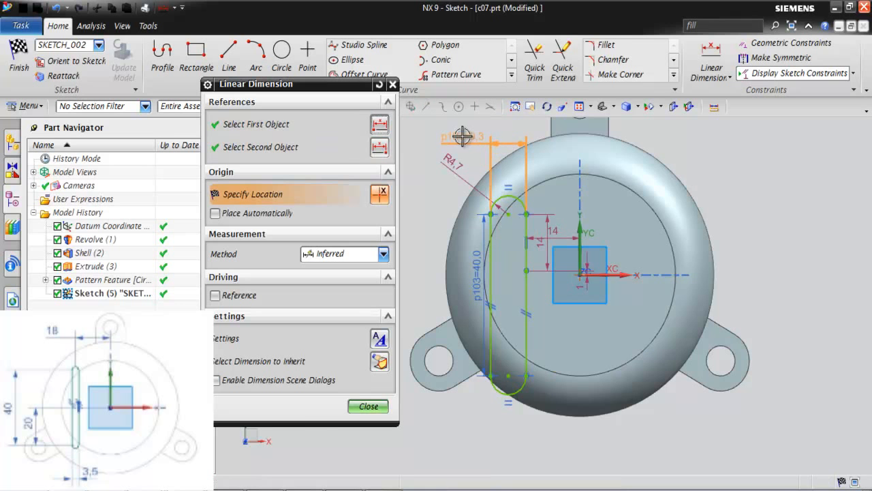
{"action": "left_click", "coordinate": [464, 136]}
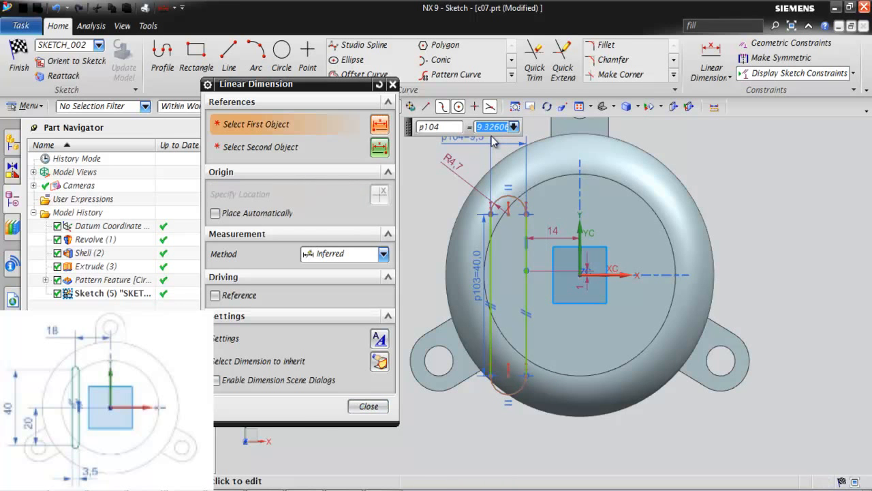
{"action": "type", "text": ".5"}
{"action": "key", "text": "Return"}
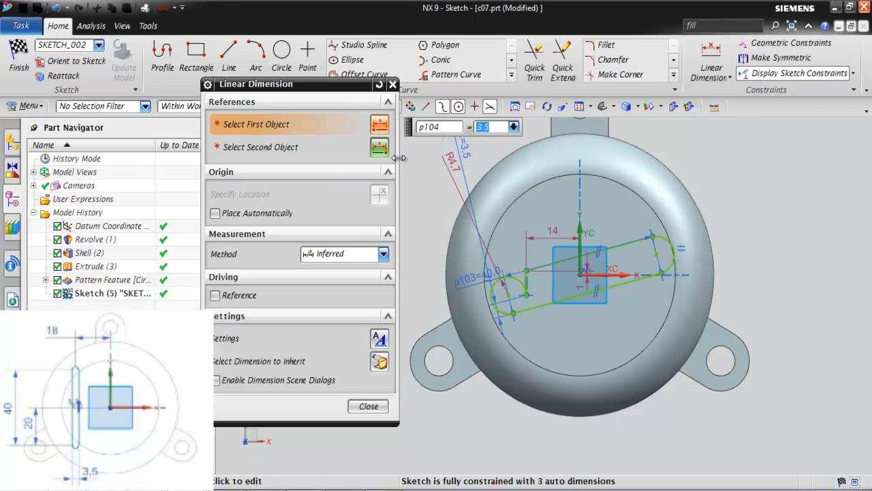
{"action": "key", "text": "ctrl+z"}
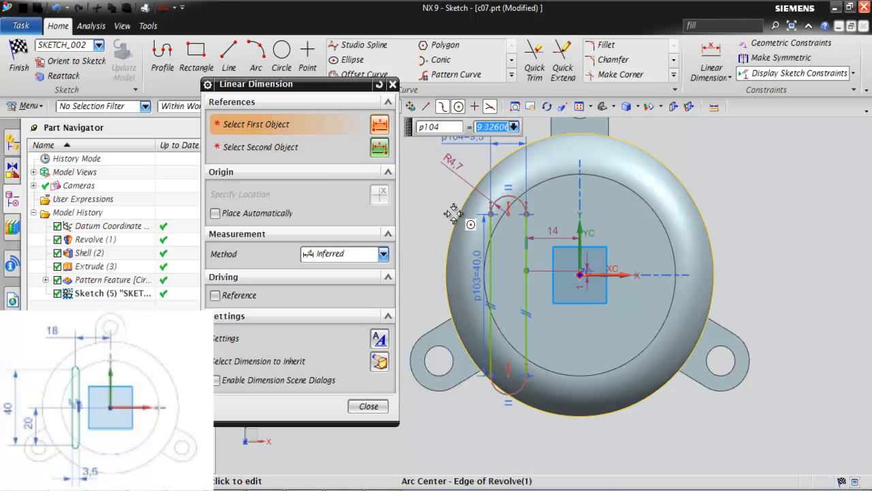
{"action": "key", "text": "Escape"}
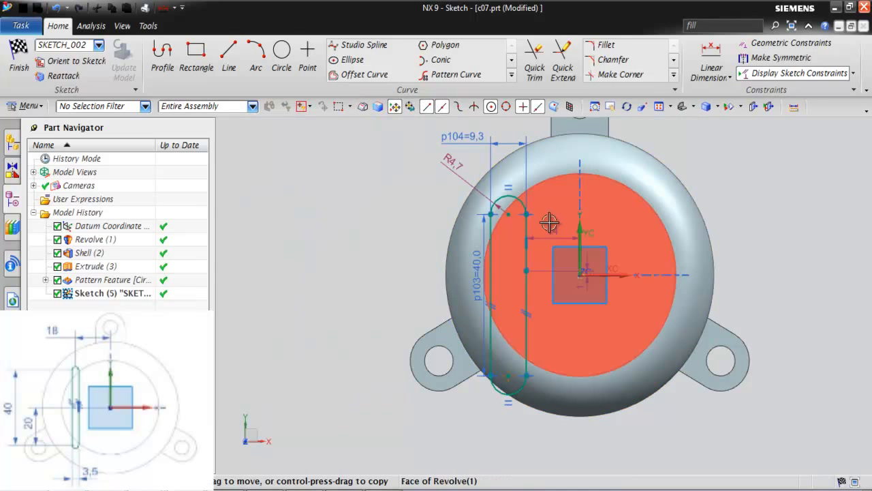
Dimension the horizontal distance from the centre of the slot's upper arc to the vertical axis at 18 mm
{"action": "left_click", "coordinate": [710, 53]}
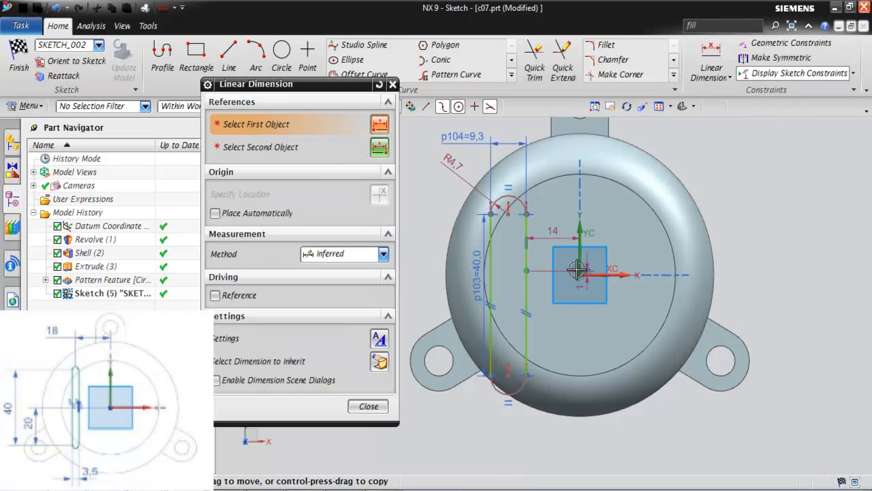
{"action": "left_click", "coordinate": [508, 213]}
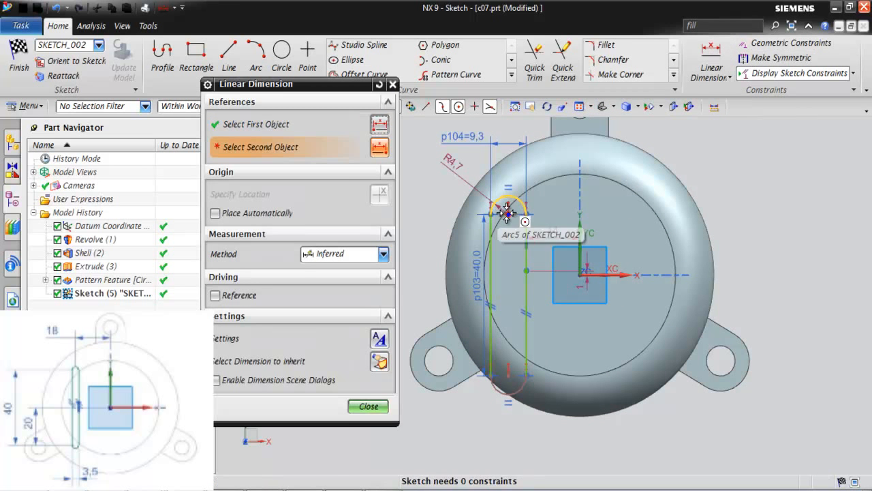
{"action": "left_click", "coordinate": [579, 226]}
{"action": "scroll", "coordinate": [549, 252], "scroll_direction": "down", "scroll_amount": 5}
{"action": "scroll", "coordinate": [550, 204], "scroll_direction": "up", "scroll_amount": 3}
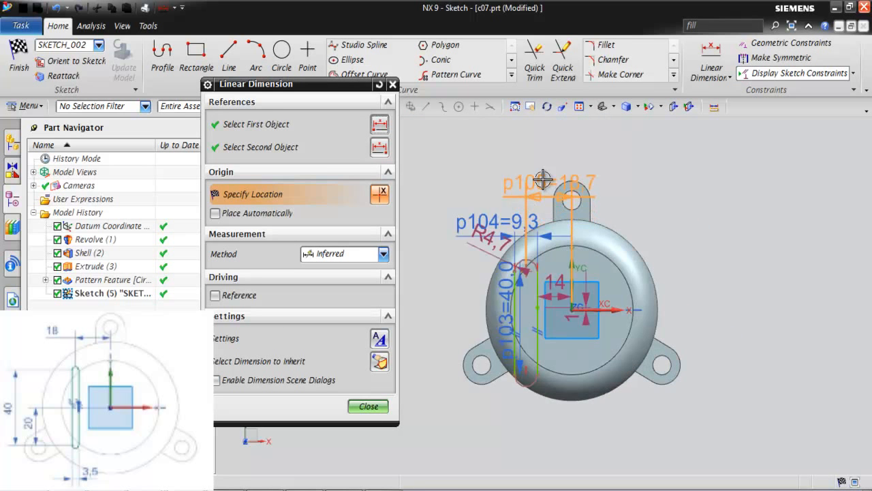
{"action": "left_click", "coordinate": [545, 169]}
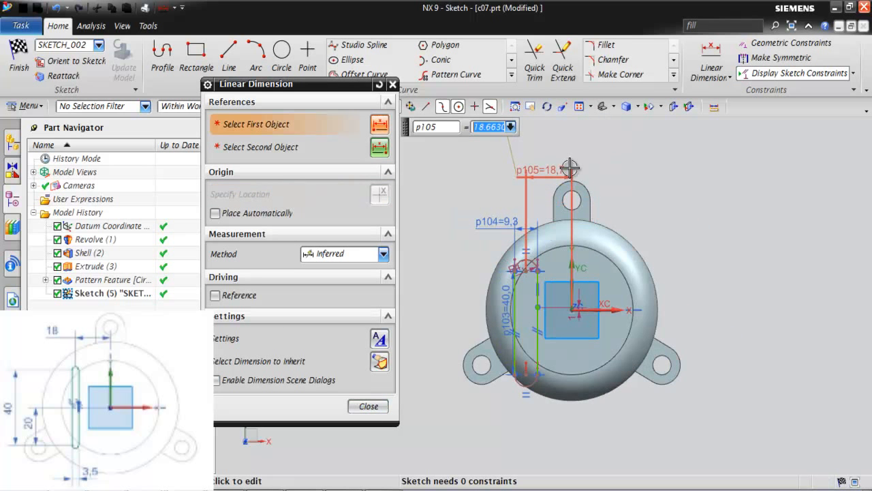
{"action": "type", "text": "18"}
{"action": "key", "text": "Return"}
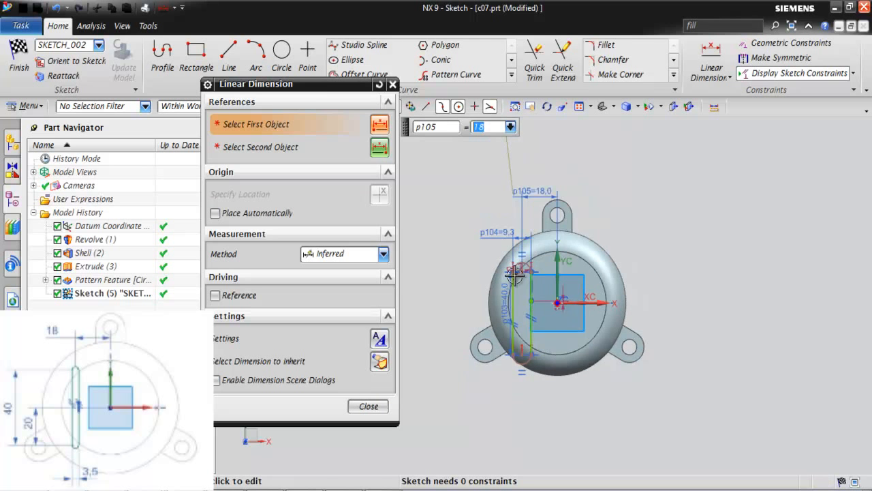
{"action": "scroll", "coordinate": [570, 182], "scroll_direction": "up", "scroll_amount": 3}
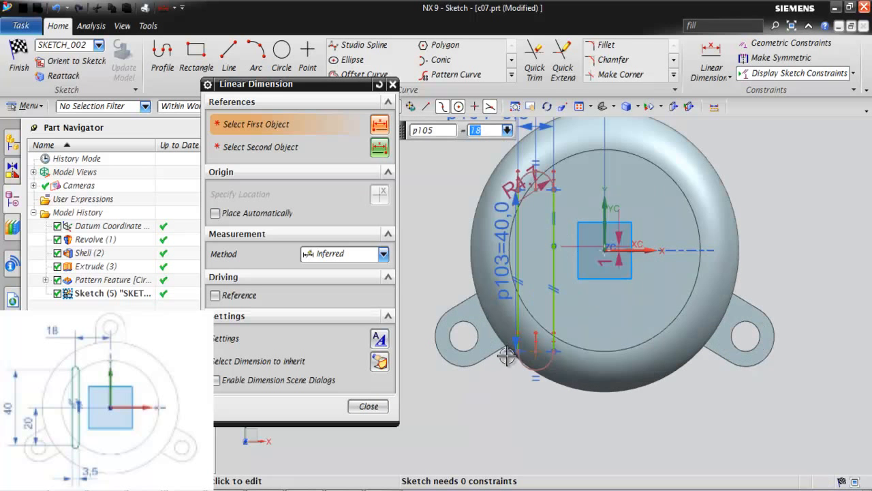
{"action": "left_click", "coordinate": [392, 84]}
{"action": "key", "text": "ctrl+f"}
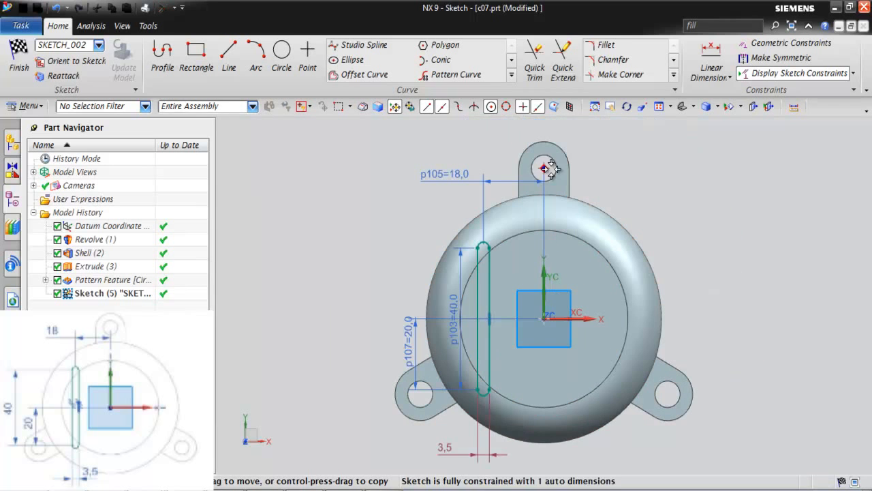
Add a 3.5 mm linear dimension for the slot's width between its two straight sides
{"action": "left_click", "coordinate": [709, 58]}
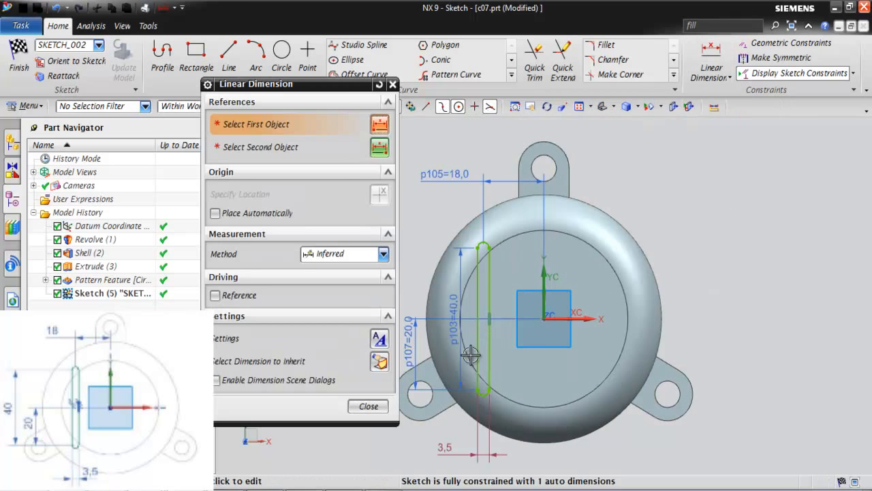
{"action": "left_click", "coordinate": [479, 353]}
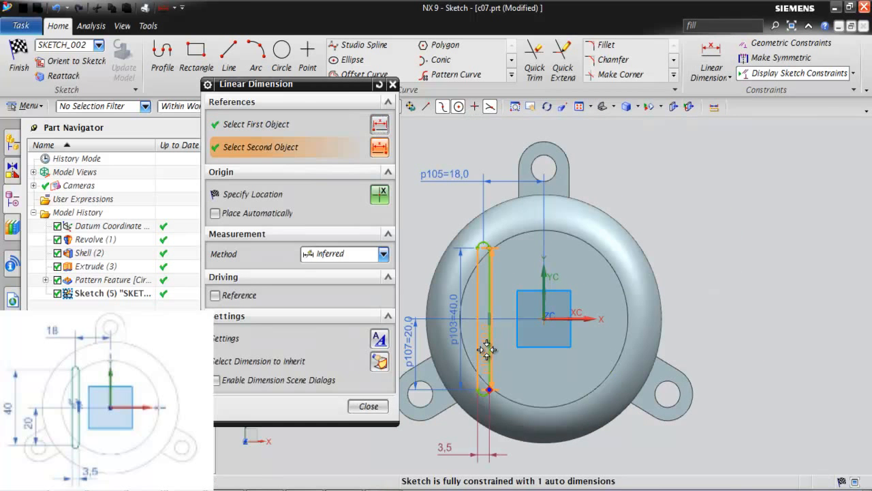
{"action": "left_click", "coordinate": [468, 391]}
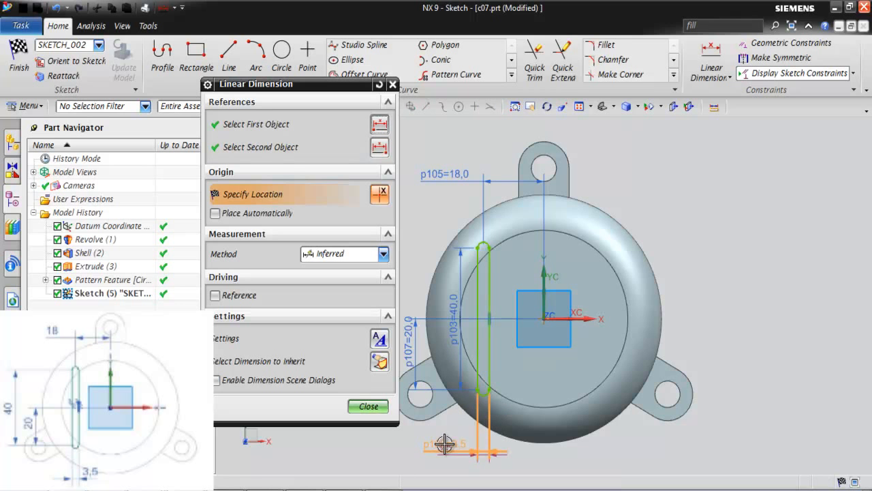
{"action": "left_click", "coordinate": [453, 417]}
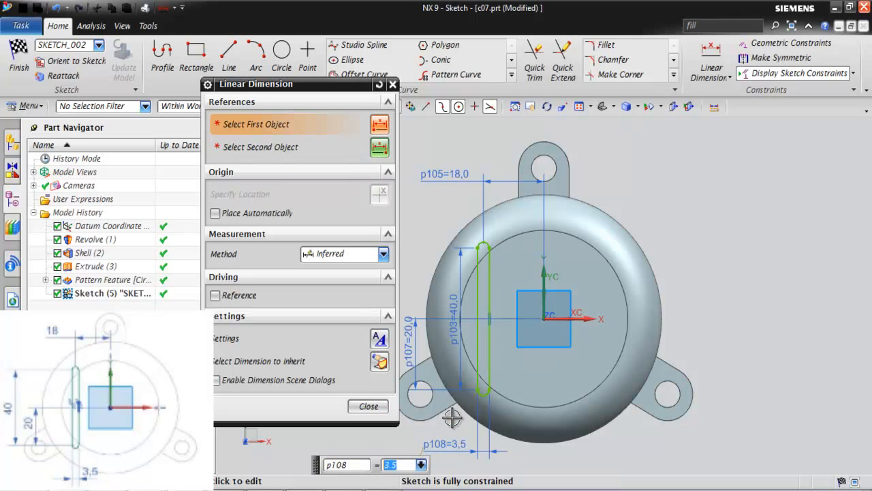
{"action": "left_click", "coordinate": [369, 406]}
{"action": "scroll", "coordinate": [459, 225], "scroll_direction": "down", "scroll_amount": 1}
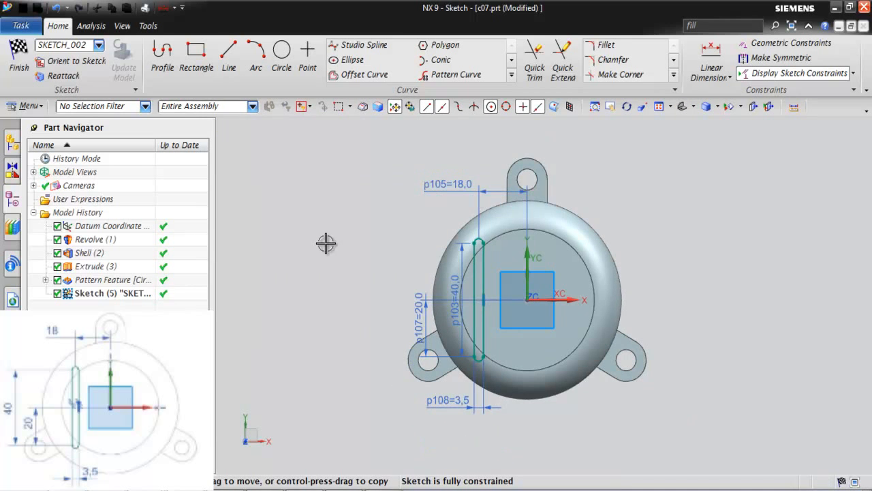
{"action": "scroll", "coordinate": [325, 253], "scroll_direction": "up", "scroll_amount": 1}
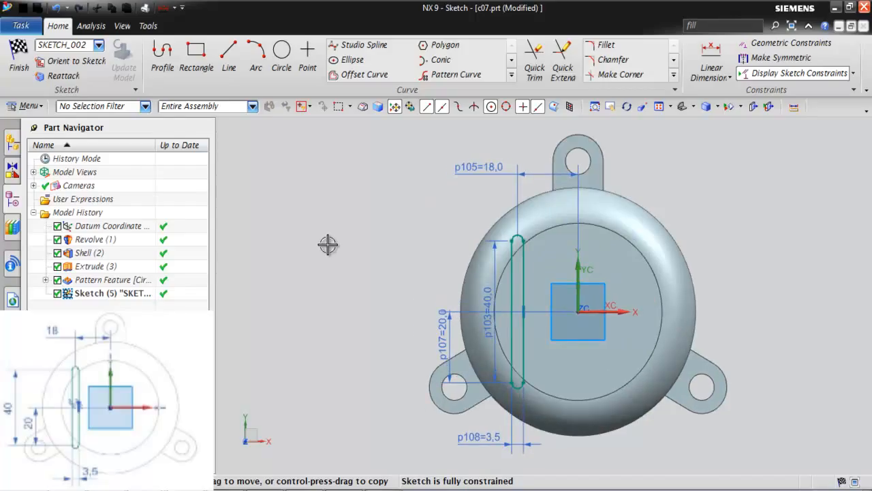
Finish the sketch and extrude the slot profile in the reversed direction from 0 mm to Through All, subtracting it from the cap
{"action": "left_click", "coordinate": [18, 52]}
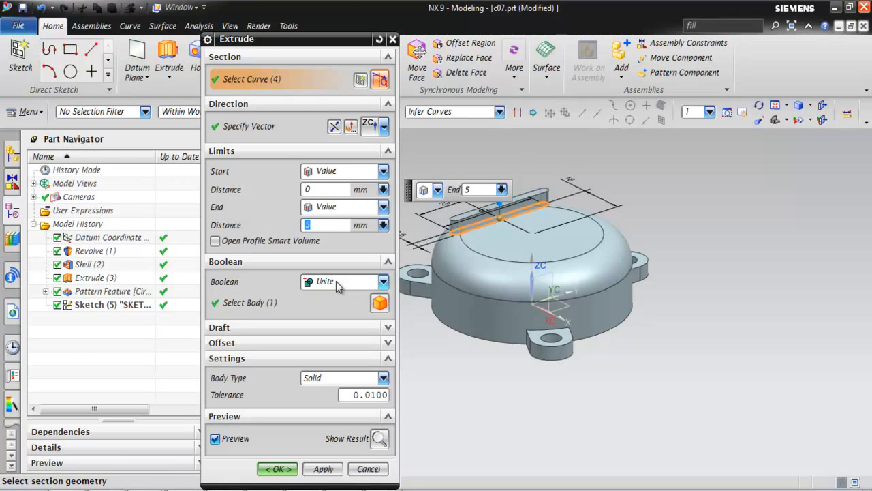
{"action": "left_click", "coordinate": [338, 286]}
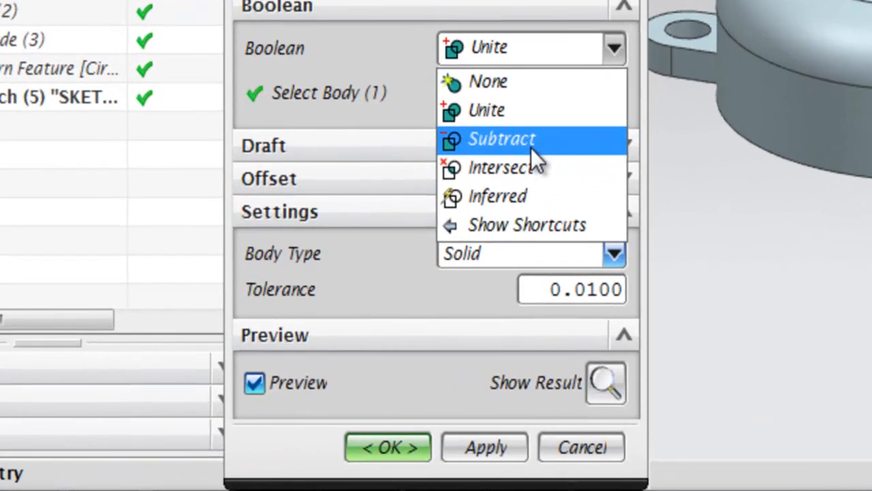
{"action": "left_click", "coordinate": [424, 245]}
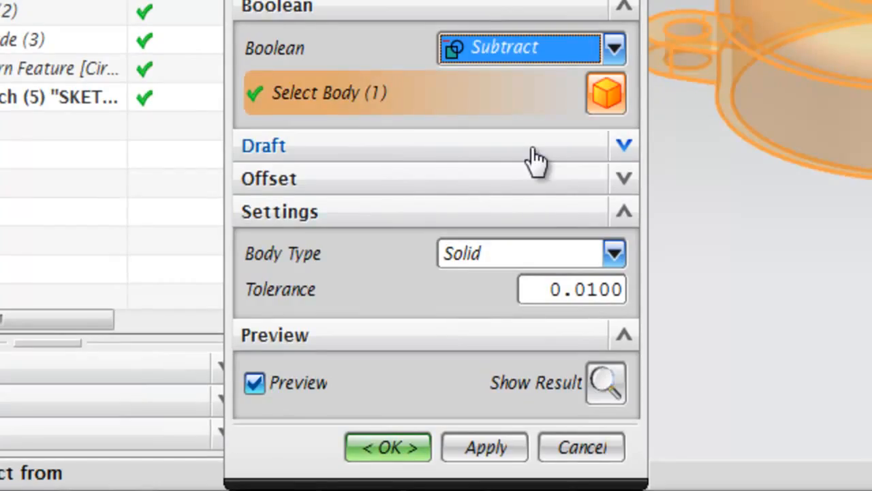
{"action": "scroll", "coordinate": [845, 170], "scroll_direction": "down", "scroll_amount": 2}
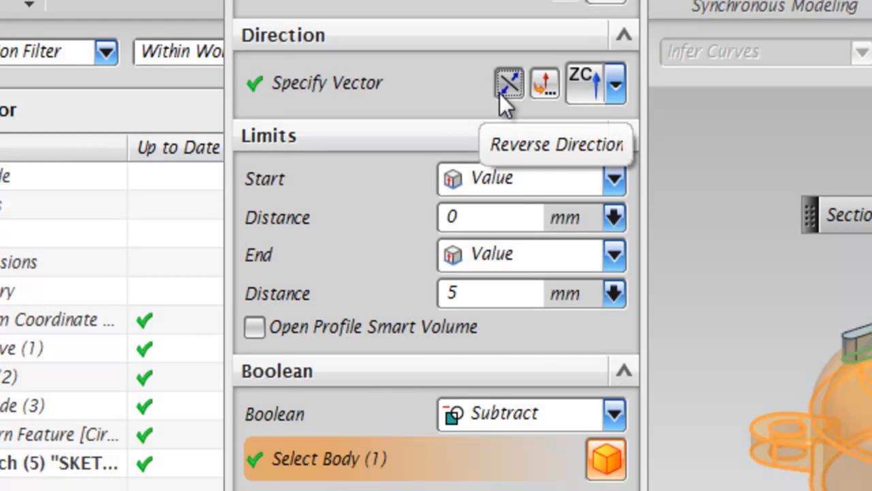
{"action": "left_click", "coordinate": [501, 96]}
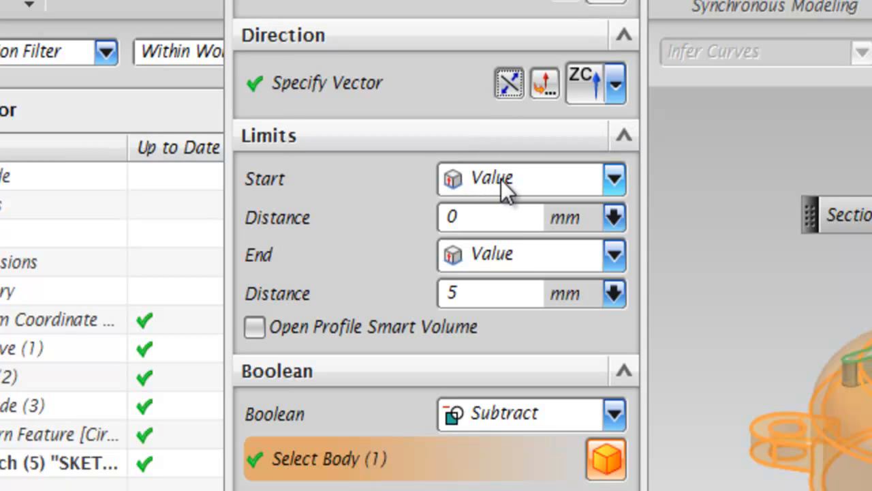
{"action": "left_click", "coordinate": [517, 256]}
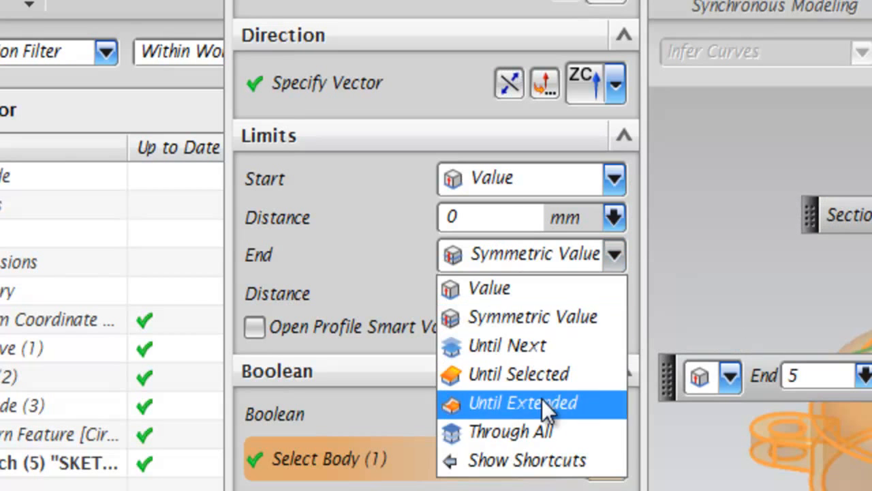
{"action": "left_click", "coordinate": [549, 420]}
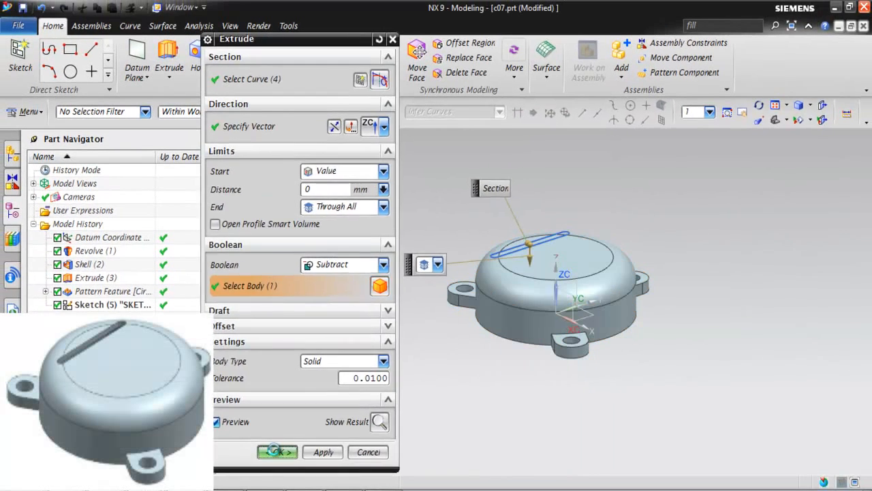
{"action": "left_click", "coordinate": [383, 408]}
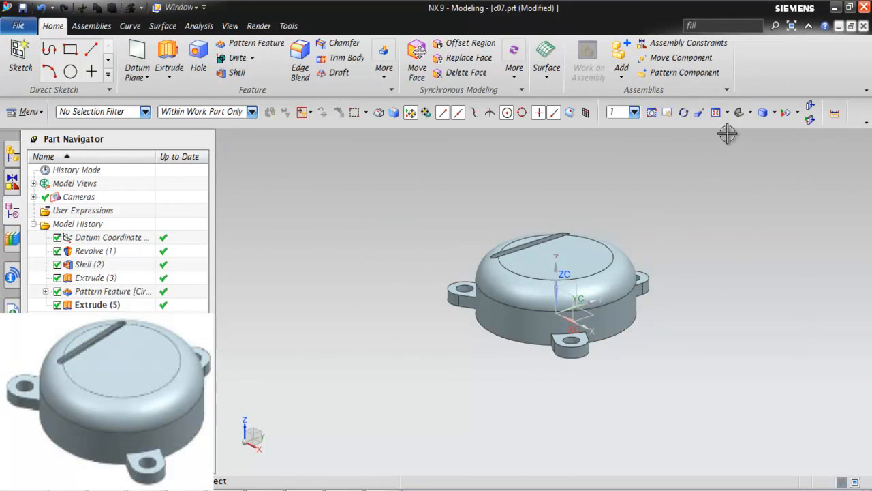
Start a Pattern Feature with Linear layout and select the narrow slot cut in the top face as the feature
{"action": "left_click", "coordinate": [738, 115]}
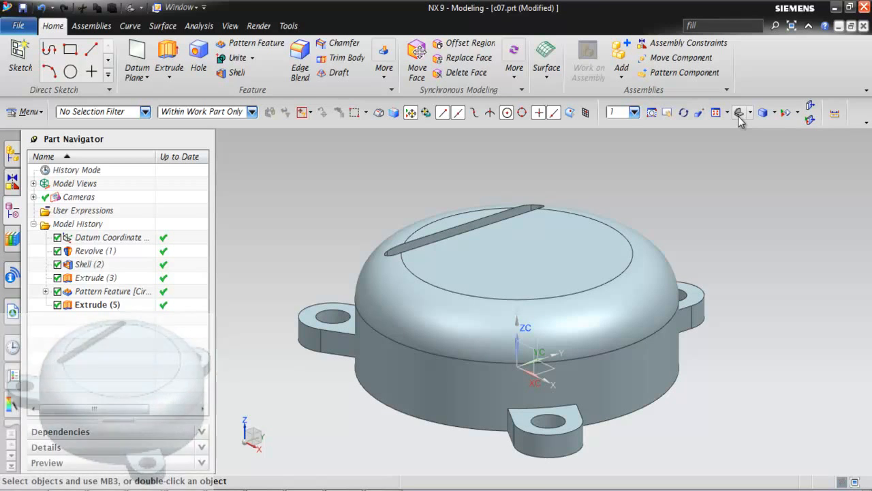
{"action": "left_click", "coordinate": [270, 45]}
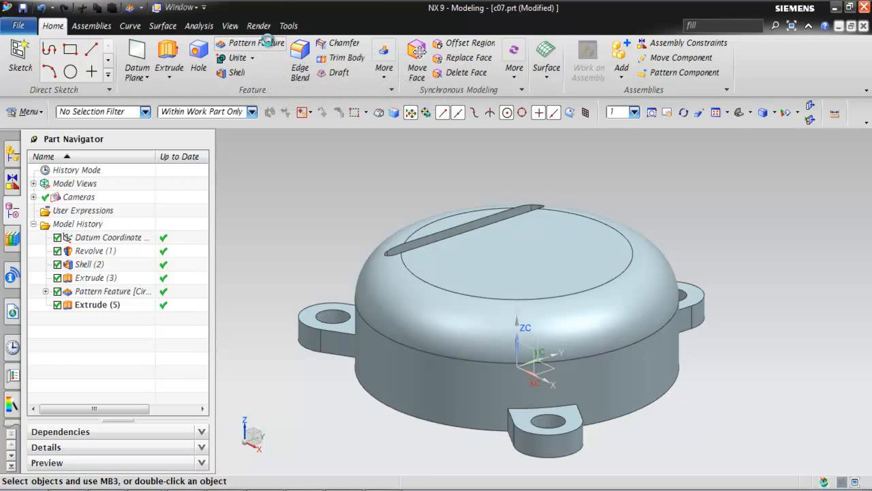
{"action": "scroll", "coordinate": [649, 212], "scroll_direction": "down", "scroll_amount": 2}
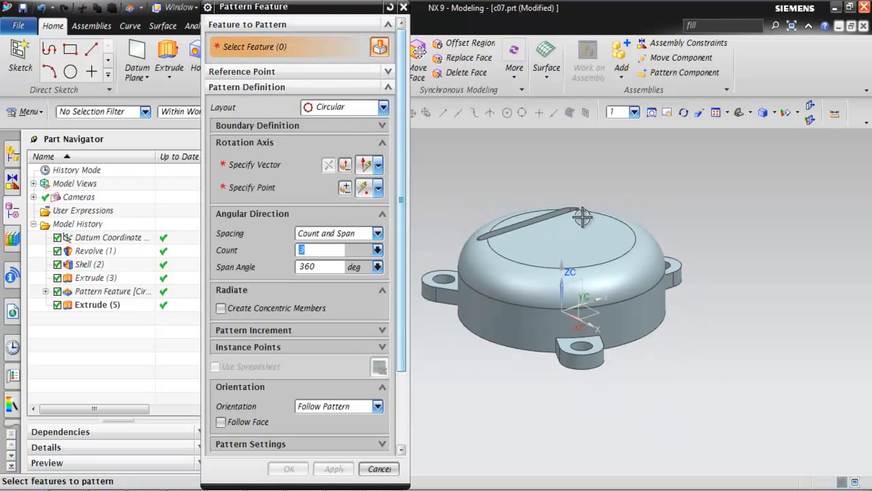
{"action": "scroll", "coordinate": [584, 223], "scroll_direction": "down", "scroll_amount": 1}
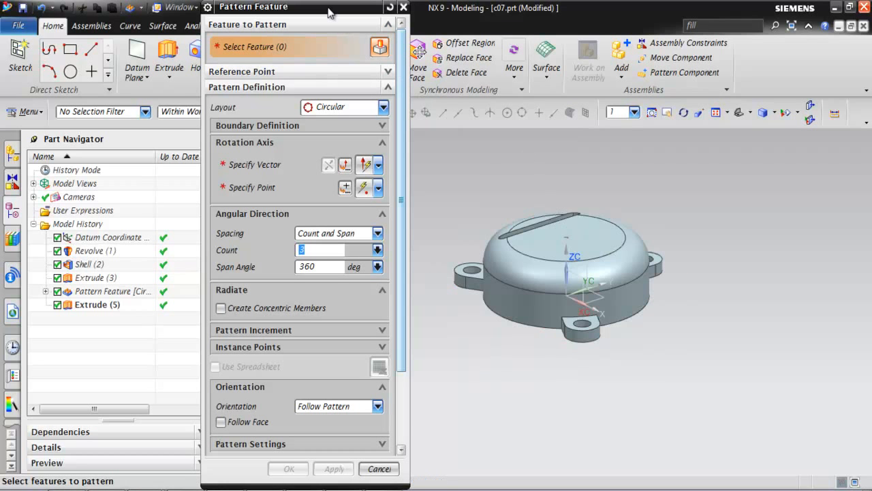
{"action": "left_click_drag", "start_coordinate": [328, 9], "coordinate": [330, 15]}
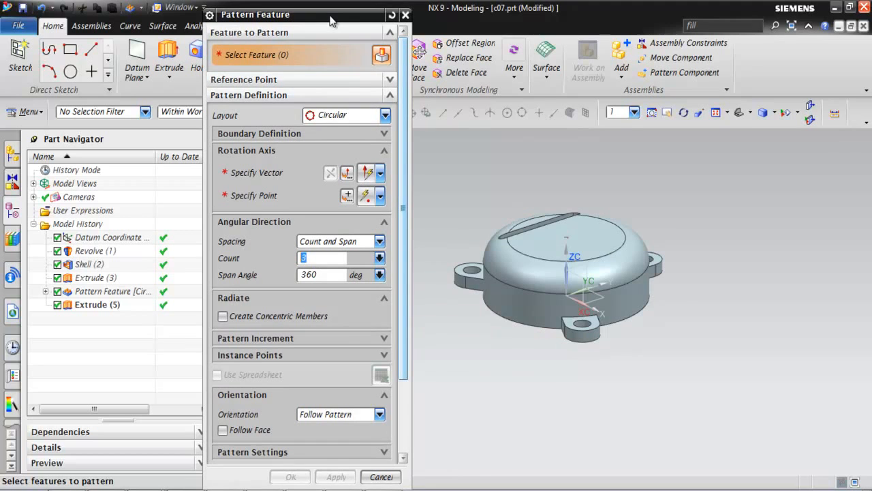
{"action": "left_click", "coordinate": [352, 117]}
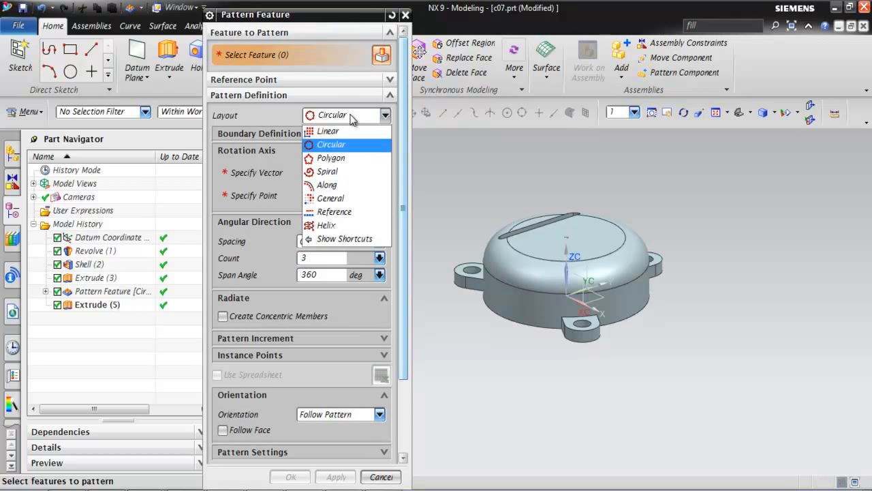
{"action": "left_click", "coordinate": [344, 131]}
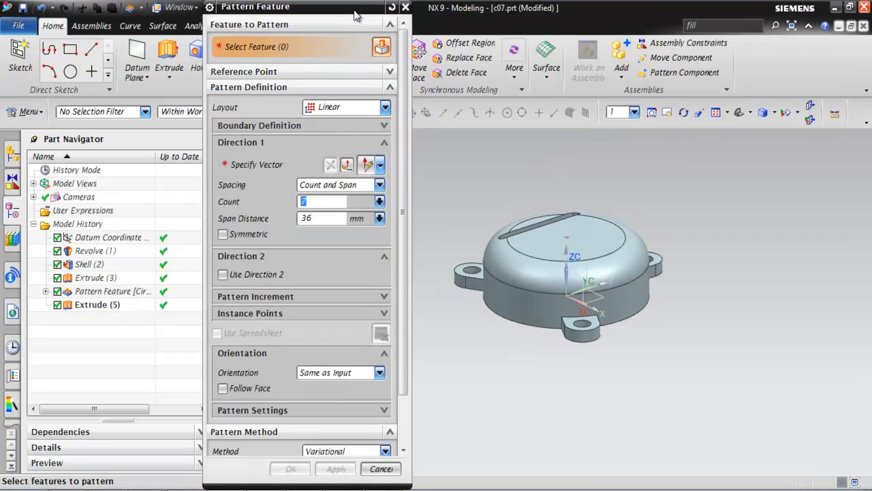
{"action": "left_click_drag", "start_coordinate": [356, 15], "coordinate": [347, 10]}
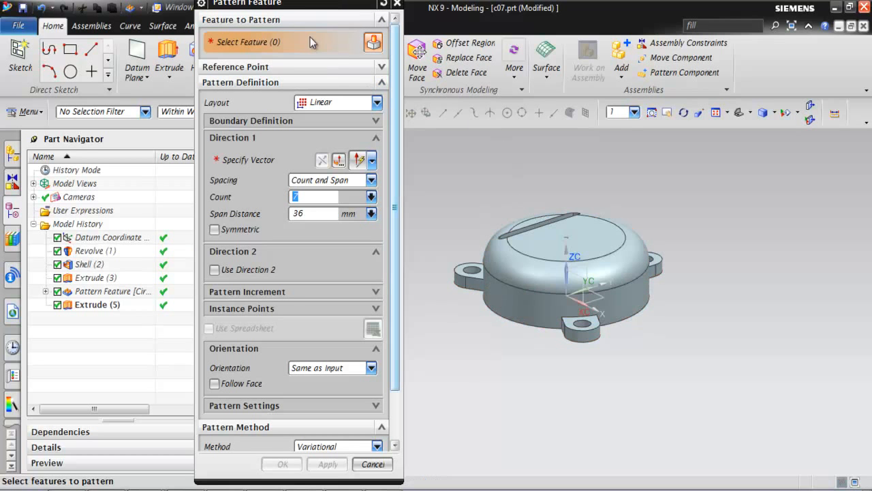
{"action": "scroll", "coordinate": [522, 215], "scroll_direction": "up", "scroll_amount": 2}
{"action": "left_click", "coordinate": [548, 232]}
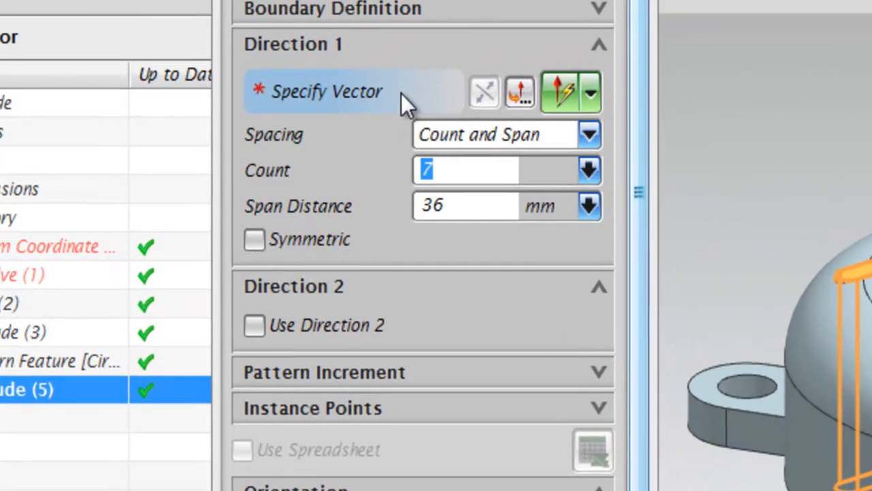
Specify the X-axis as the Direction 1 vector of the linear pattern
{"action": "left_click", "coordinate": [283, 165]}
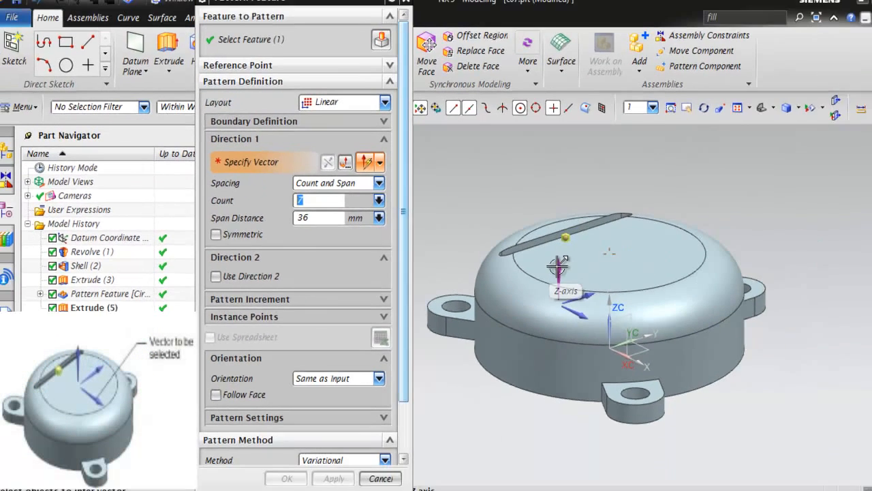
{"action": "left_click", "coordinate": [542, 265]}
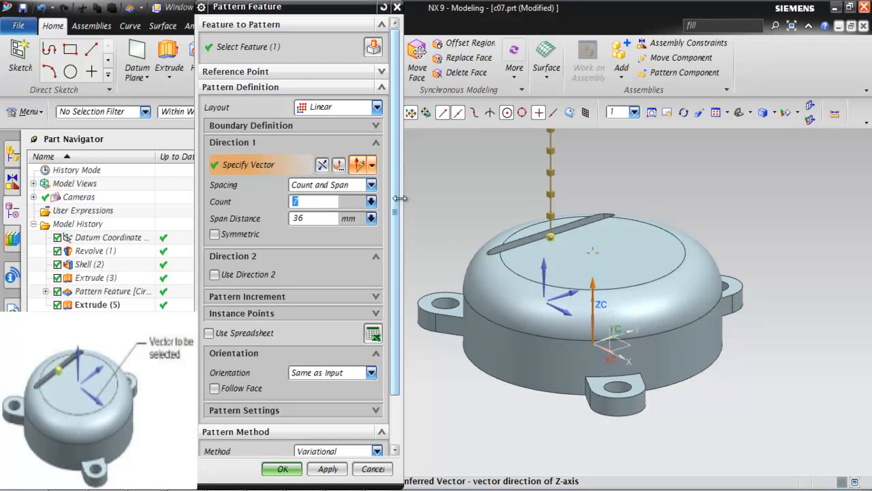
{"action": "left_click", "coordinate": [566, 312]}
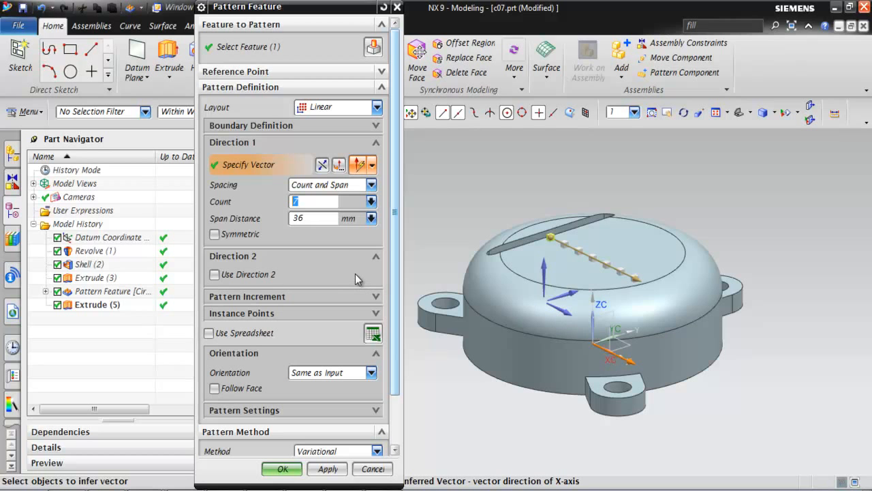
Create the slot pattern with Count and Span spacing, a count of 7 and a span distance of 36 mm
{"action": "left_click", "coordinate": [350, 188]}
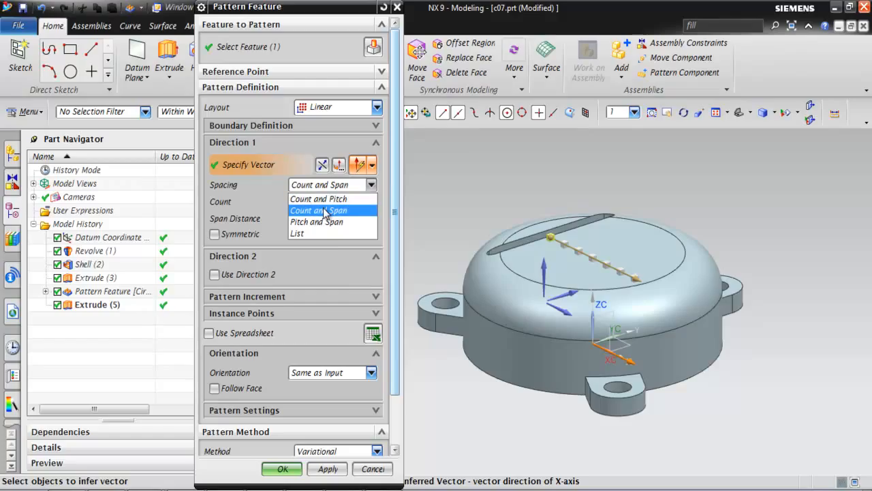
{"action": "left_click", "coordinate": [325, 211]}
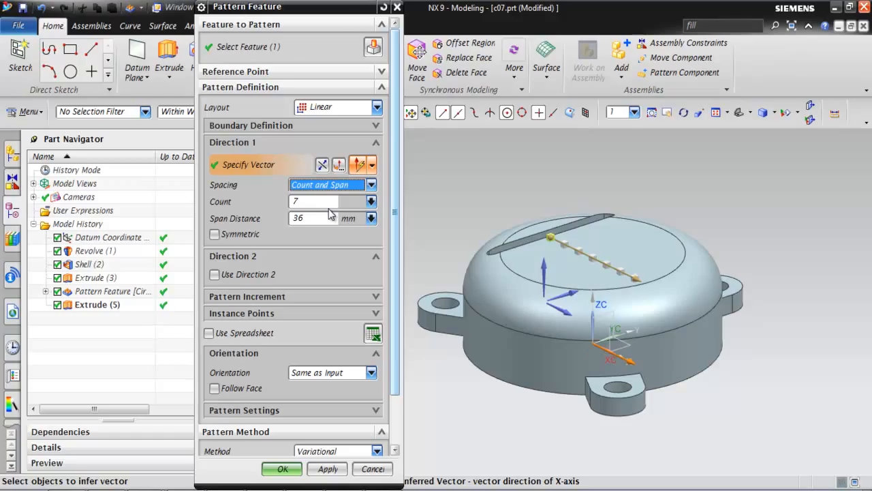
{"action": "left_click", "coordinate": [304, 202]}
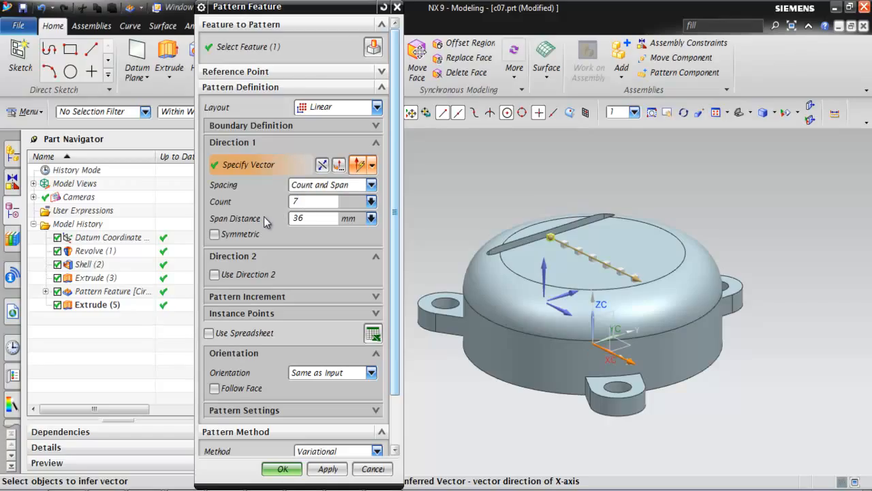
{"action": "left_click", "coordinate": [285, 219]}
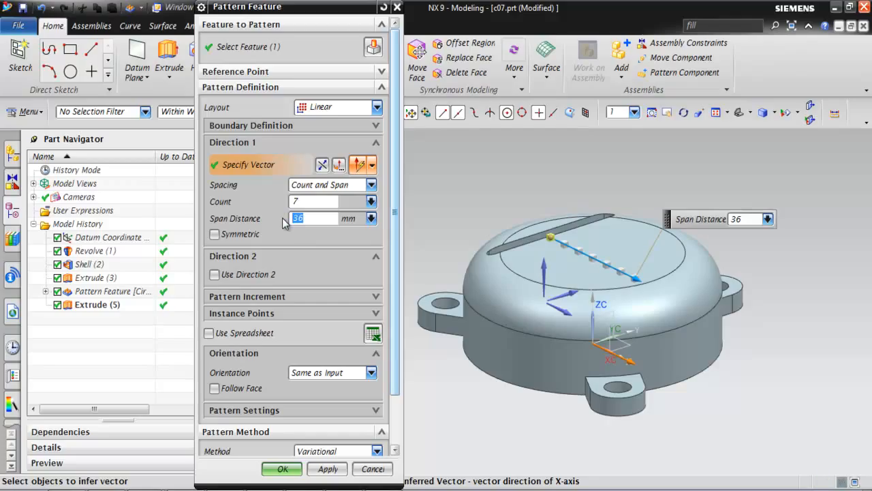
{"action": "type", "text": "36"}
{"action": "left_click", "coordinate": [284, 469]}
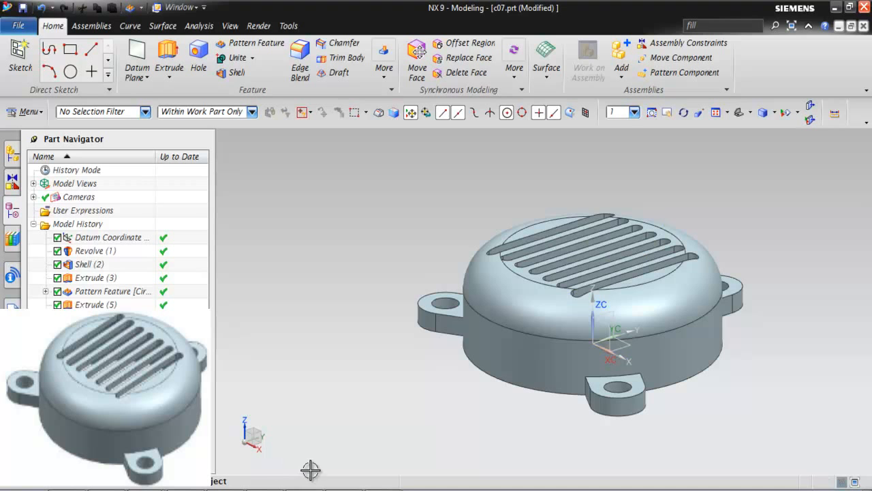
Start an Extrude and open a section sketch on the inner flat face of the shelled cap's top
{"action": "left_click", "coordinate": [717, 111]}
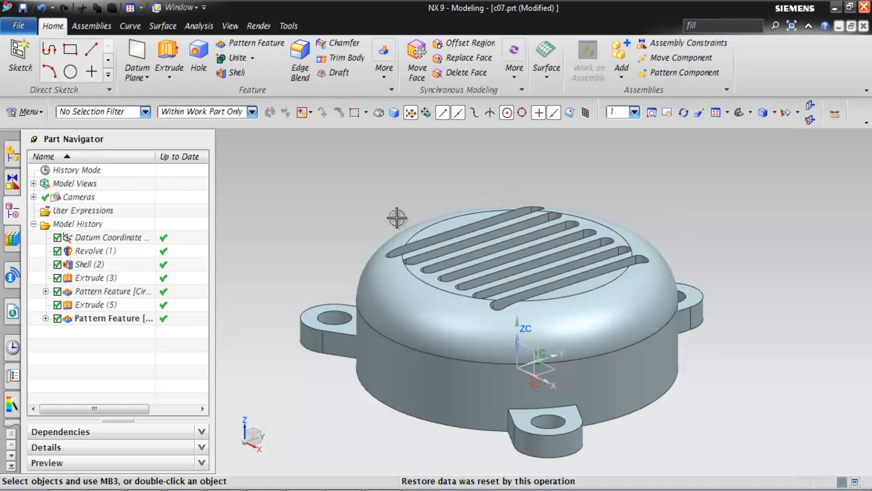
{"action": "left_click", "coordinate": [169, 54]}
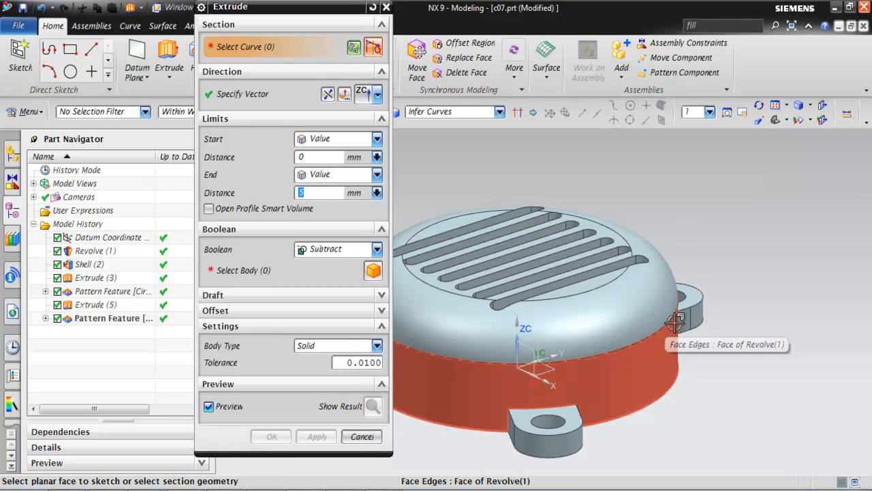
{"action": "scroll", "coordinate": [677, 318], "scroll_direction": "down", "scroll_amount": 1}
{"action": "middle_click_drag", "start_coordinate": [718, 411], "coordinate": [704, 329]}
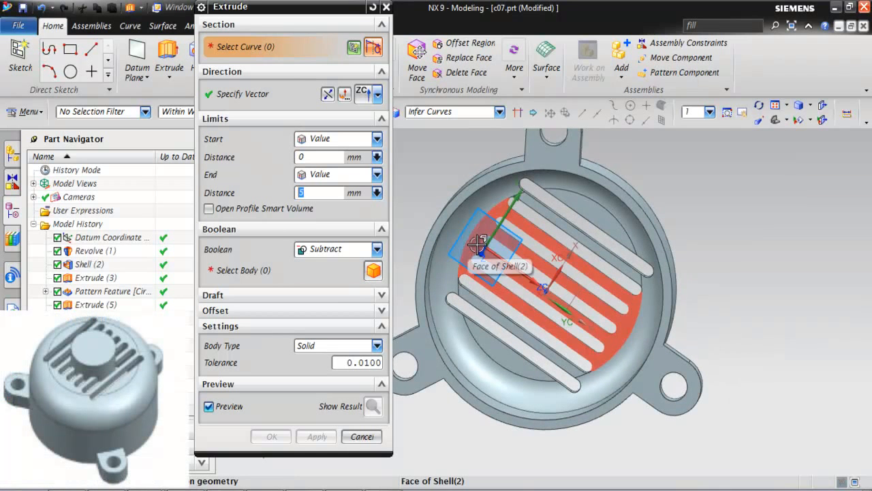
{"action": "left_click", "coordinate": [602, 220]}
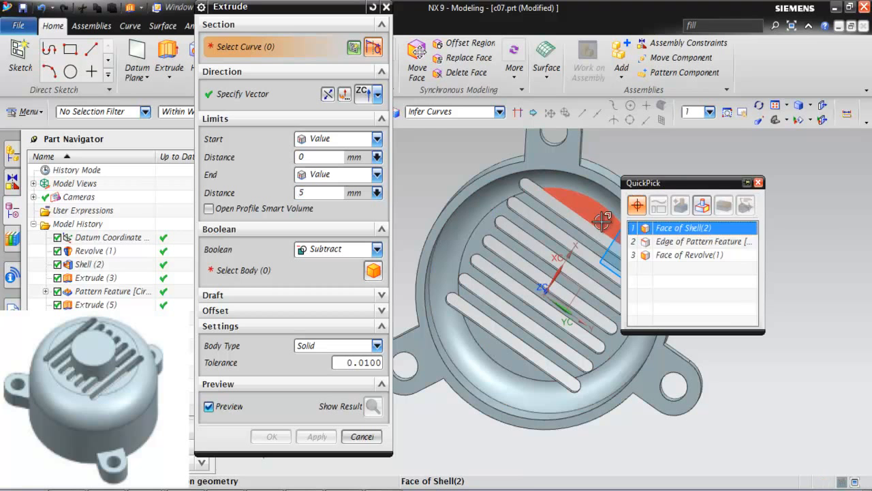
{"action": "left_click", "coordinate": [686, 234]}
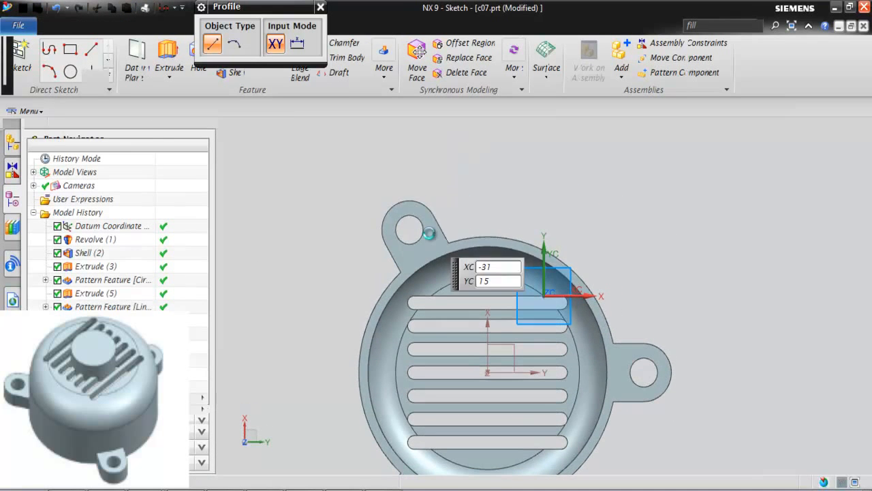
Sketch a circle about 27.2 mm in diameter, centred on the arc centre of the shell's circular edge
{"action": "left_click_drag", "start_coordinate": [244, 19], "coordinate": [240, 117]}
{"action": "left_click", "coordinate": [283, 55]}
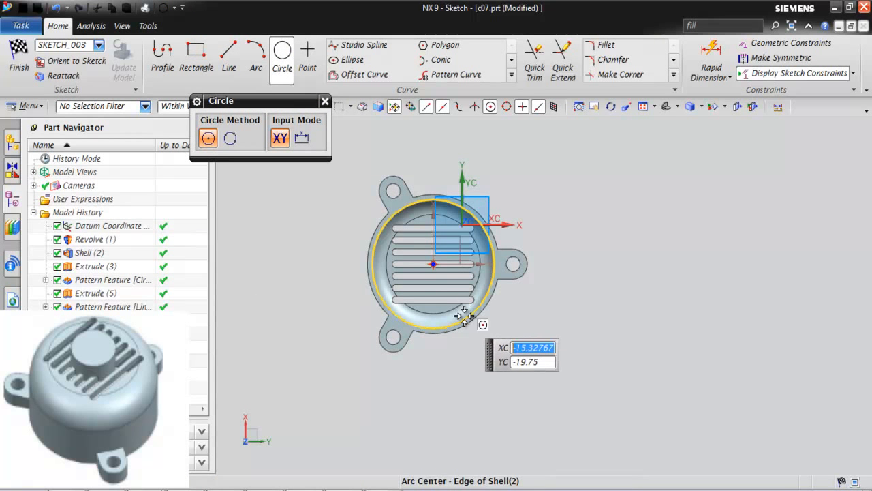
{"action": "left_click", "coordinate": [464, 314]}
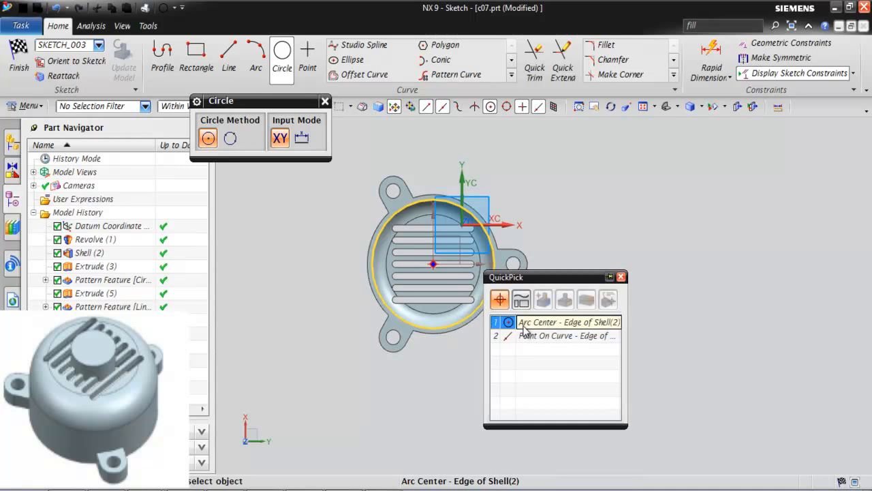
{"action": "left_click", "coordinate": [512, 321]}
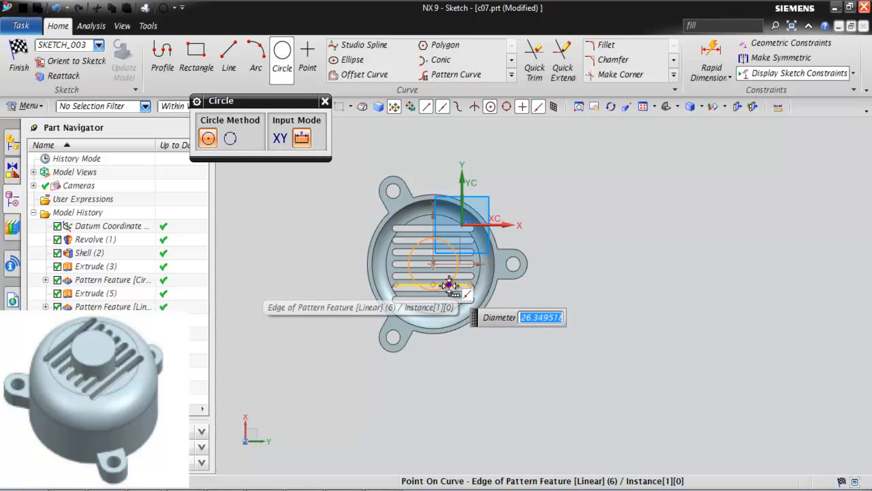
{"action": "scroll", "coordinate": [447, 291], "scroll_direction": "down", "scroll_amount": 3}
{"action": "scroll", "coordinate": [452, 285], "scroll_direction": "up", "scroll_amount": 4}
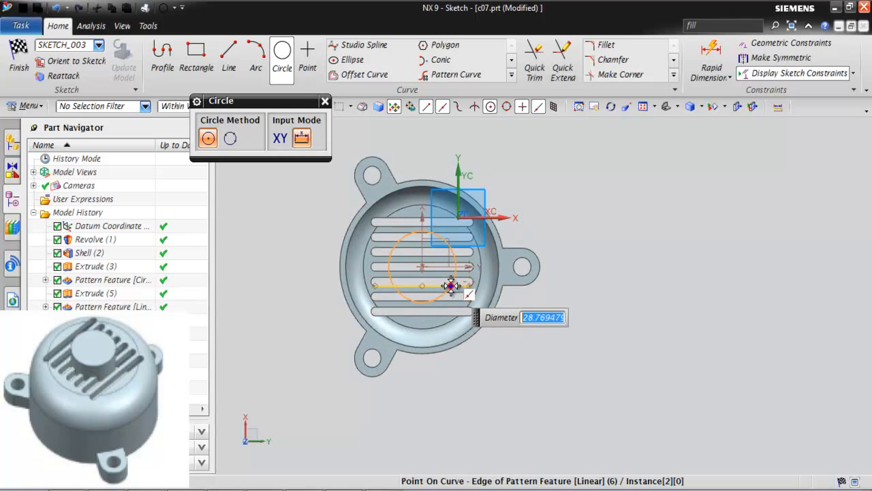
{"action": "scroll", "coordinate": [451, 281], "scroll_direction": "down", "scroll_amount": 1}
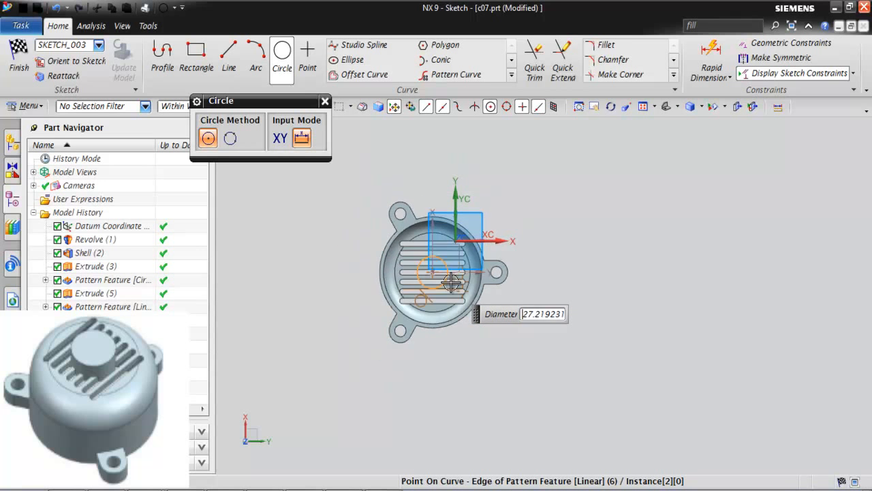
{"action": "scroll", "coordinate": [451, 281], "scroll_direction": "up", "scroll_amount": 4}
{"action": "left_click", "coordinate": [451, 282]}
{"action": "key", "text": "Escape"}
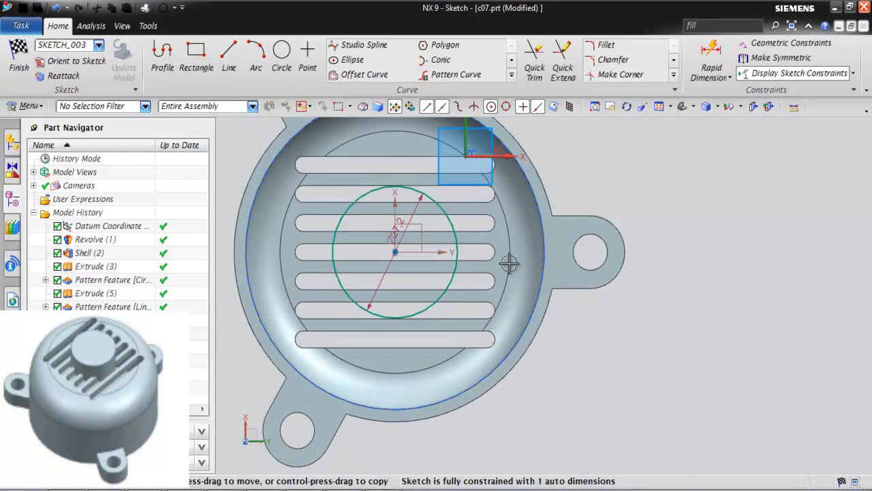
Set the sketched circle's diameter to 25 mm
{"action": "double_click", "coordinate": [400, 225]}
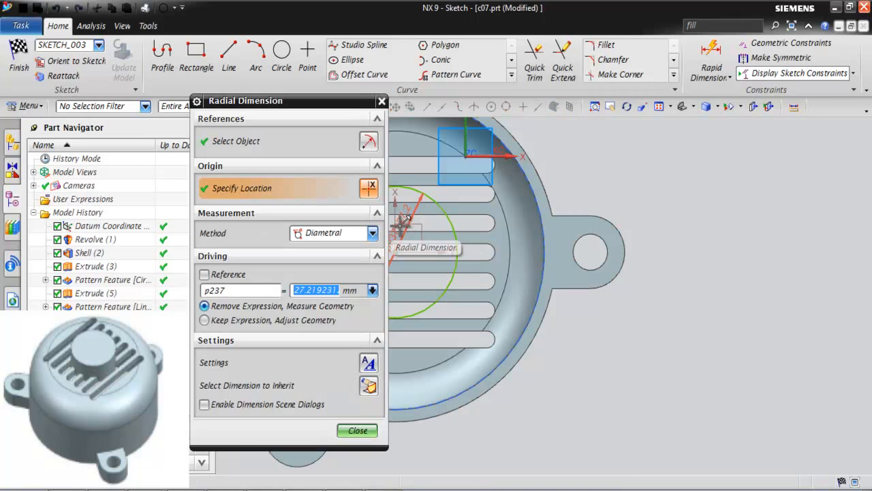
{"action": "type", "text": "2"}
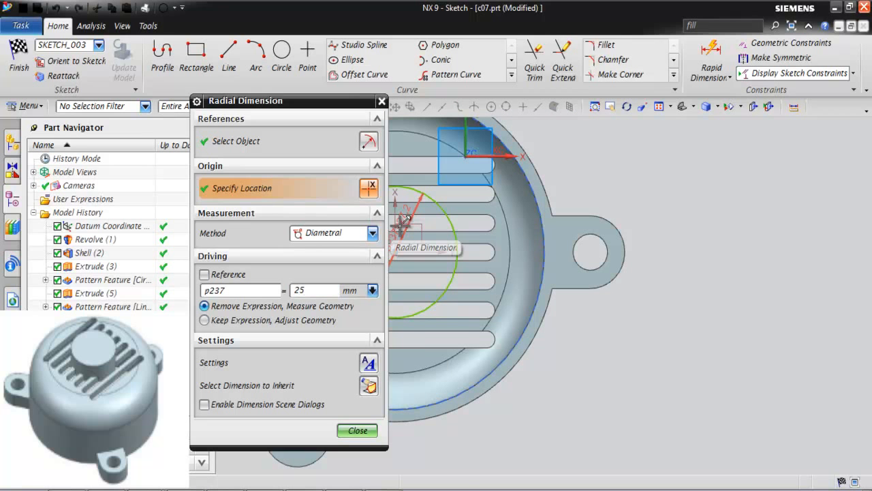
{"action": "type", "text": "5"}
{"action": "key", "text": "Return"}
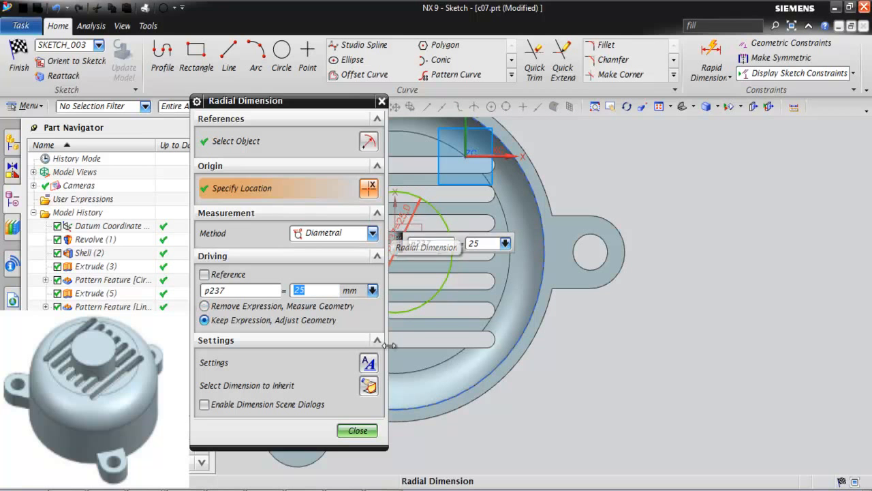
{"action": "left_click", "coordinate": [357, 431]}
Finish the 25 mm circle sketch and set the Extrude end distance to 7.5 mm
{"action": "scroll", "coordinate": [551, 357], "scroll_direction": "up", "scroll_amount": 5}
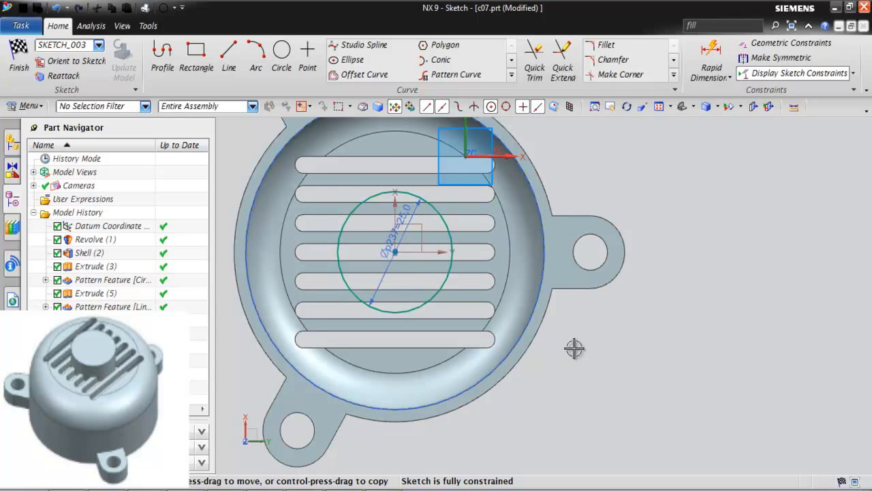
{"action": "left_click", "coordinate": [18, 56]}
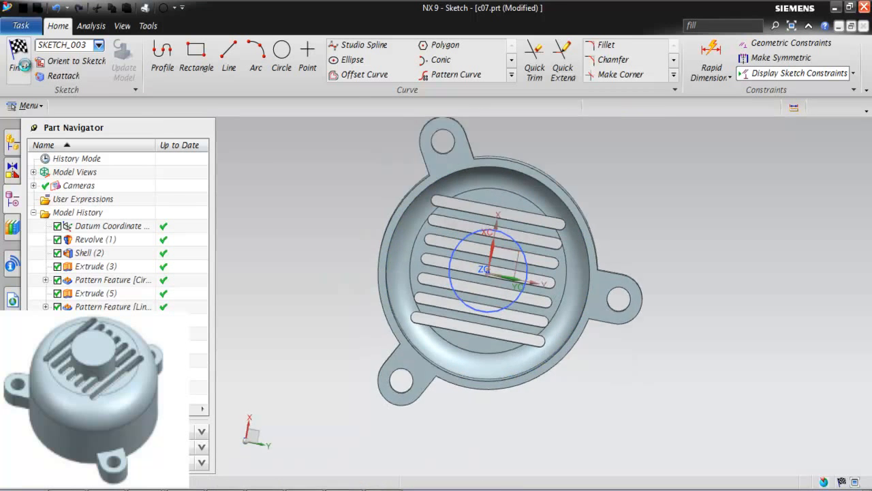
{"action": "middle_click_drag", "start_coordinate": [759, 135], "coordinate": [604, 257]}
{"action": "middle_click_drag", "start_coordinate": [681, 329], "coordinate": [574, 289]}
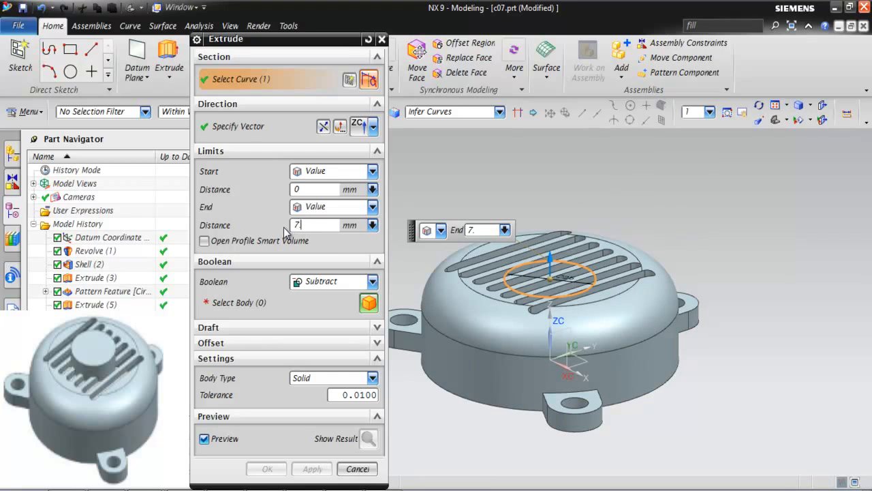
{"action": "key", "text": "Return"}
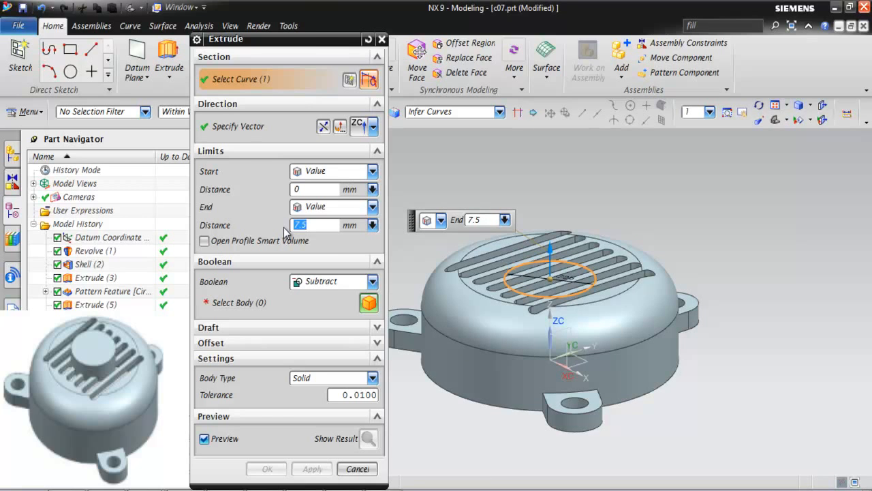
Unite the extruded circle with the cap body along the ZC direction to create the central boss
{"action": "left_click", "coordinate": [246, 132]}
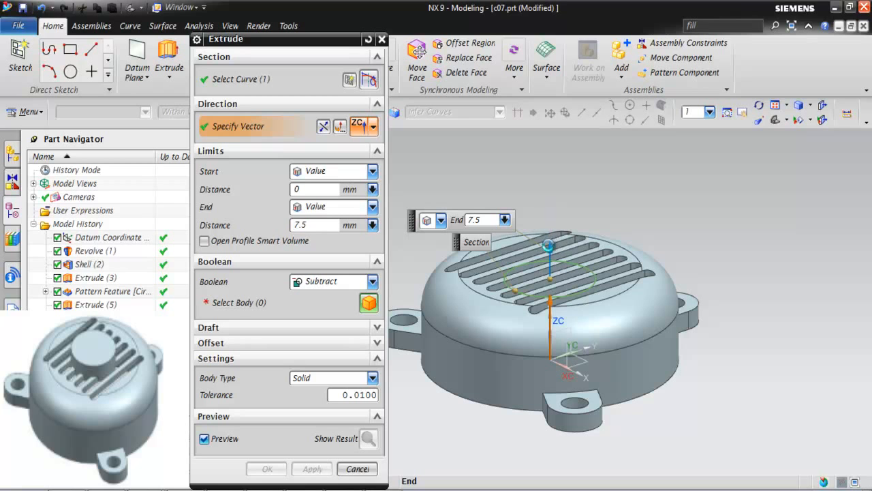
{"action": "left_click", "coordinate": [334, 281]}
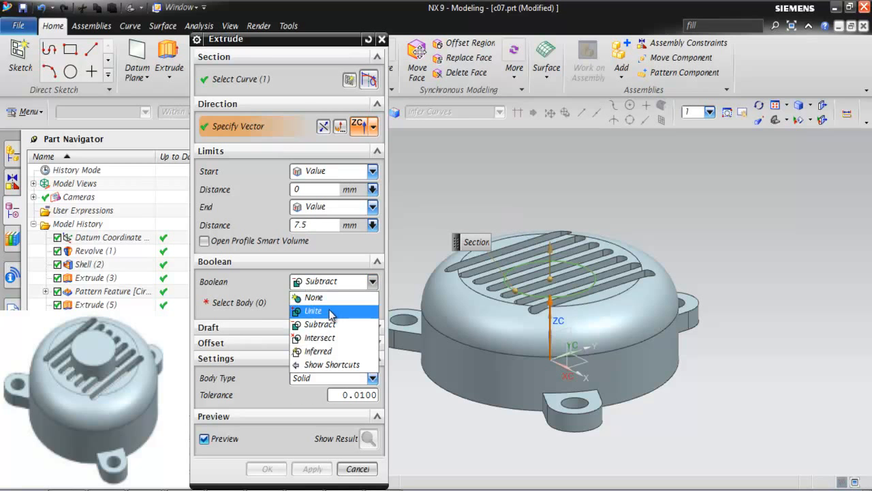
{"action": "left_click", "coordinate": [331, 312]}
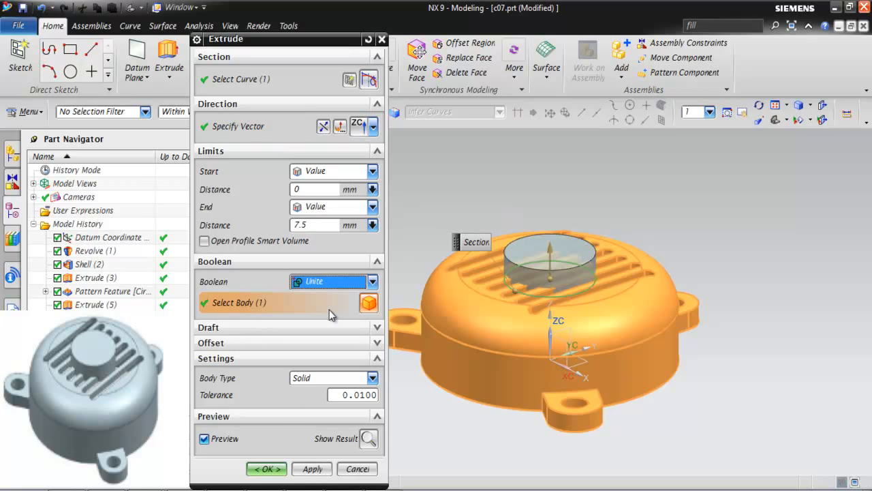
{"action": "left_click", "coordinate": [268, 469]}
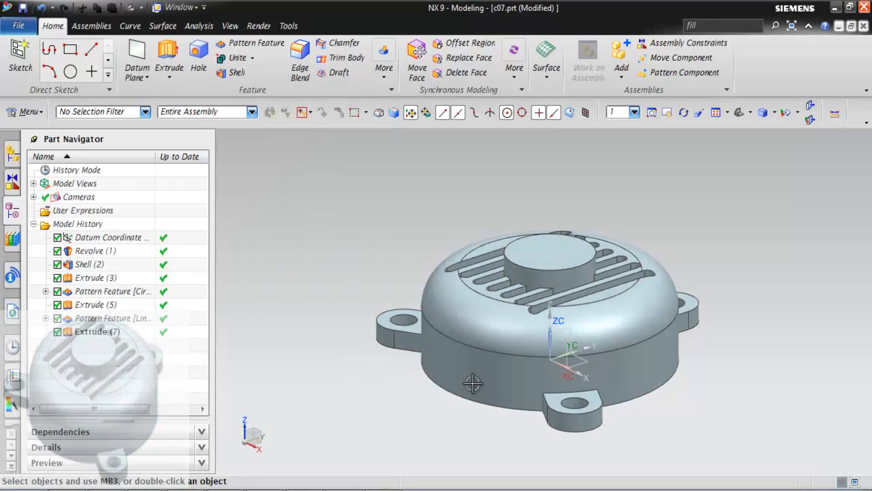
Start a simple General Hole with a 15 mm diameter, centred on the circular top edge of the boss
{"action": "scroll", "coordinate": [483, 345], "scroll_direction": "down", "scroll_amount": 3}
{"action": "scroll", "coordinate": [483, 345], "scroll_direction": "up", "scroll_amount": 3}
{"action": "mouse_move", "coordinate": [452, 230]}
{"action": "middle_mouse_down"}
{"action": "mouse_move", "coordinate": [452, 238]}
{"action": "mouse_move", "coordinate": [447, 232]}
{"action": "middle_mouse_up"}
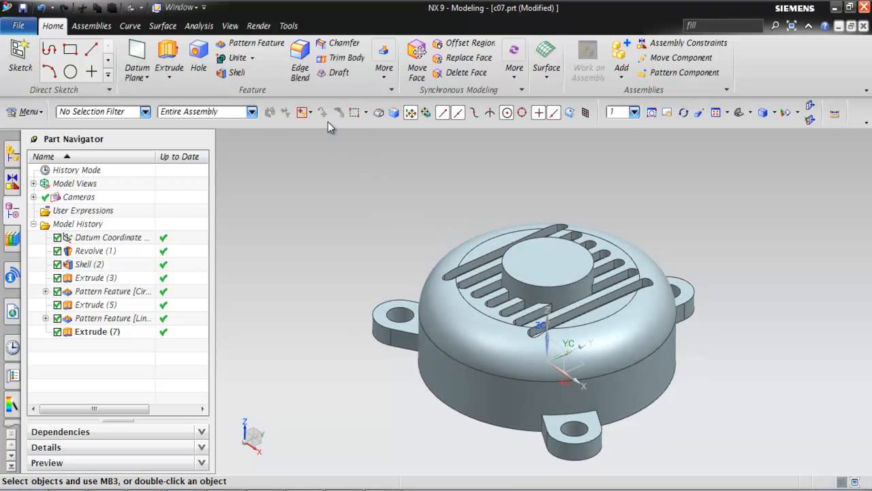
{"action": "left_click", "coordinate": [203, 60]}
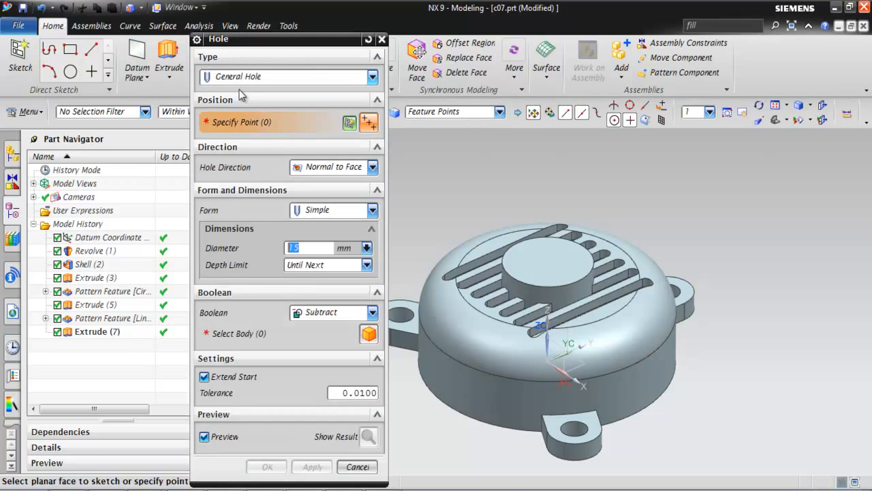
{"action": "left_click", "coordinate": [581, 278]}
{"action": "left_click", "coordinate": [653, 286]}
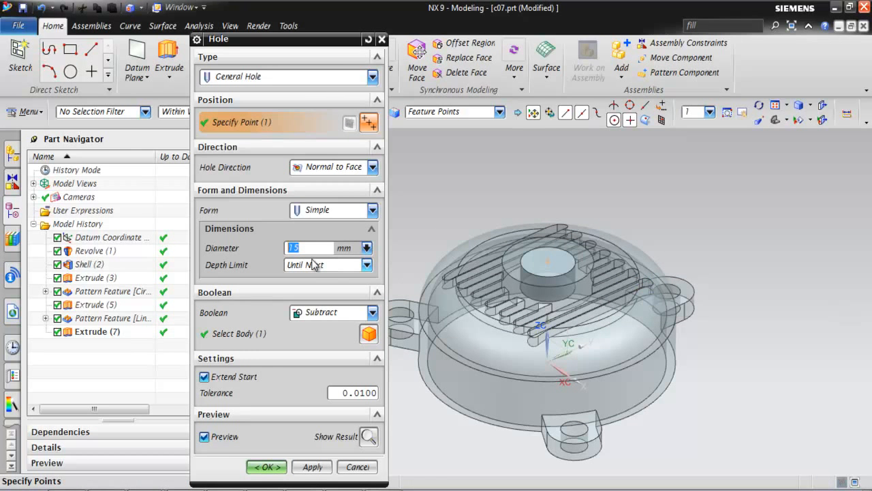
{"action": "left_click", "coordinate": [298, 249]}
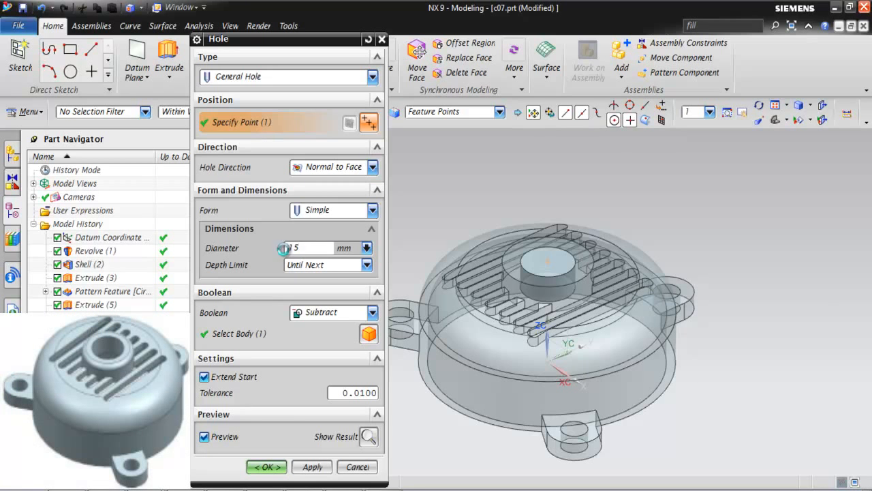
{"action": "double_click", "coordinate": [288, 248]}
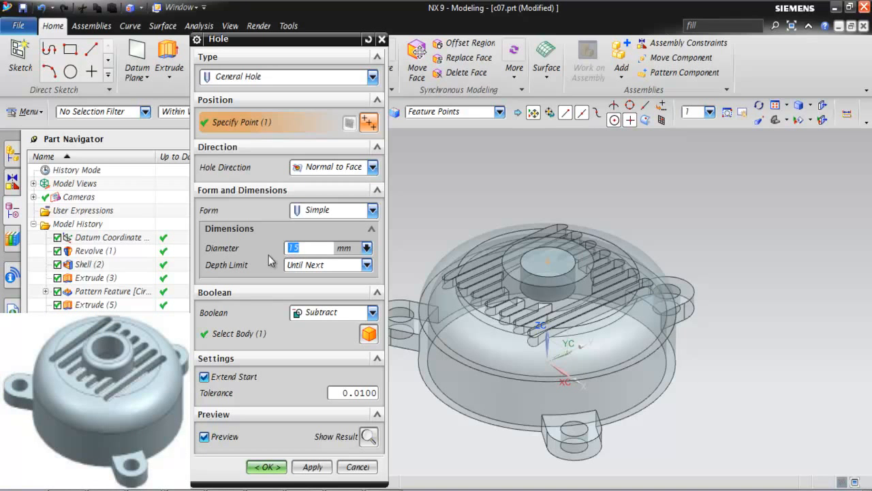
Cut the boss hole with the Until Next depth limit and the Subtract Boolean
{"action": "left_click", "coordinate": [328, 265]}
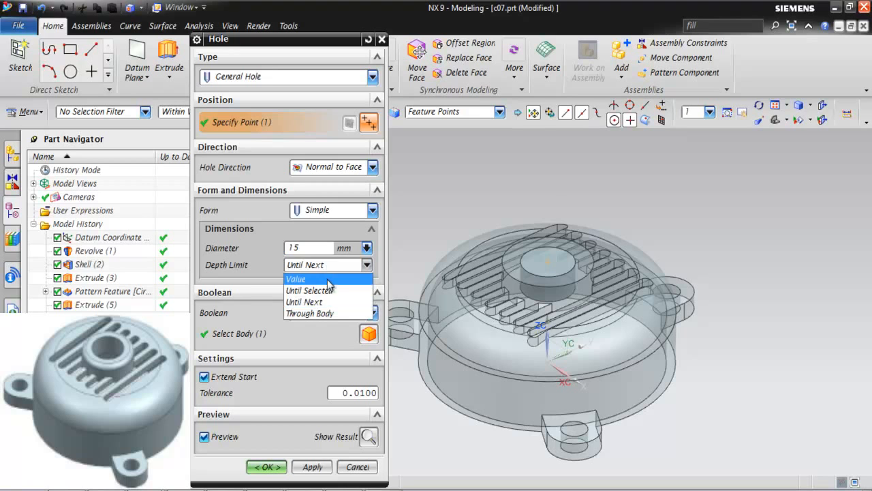
{"action": "left_click", "coordinate": [330, 302]}
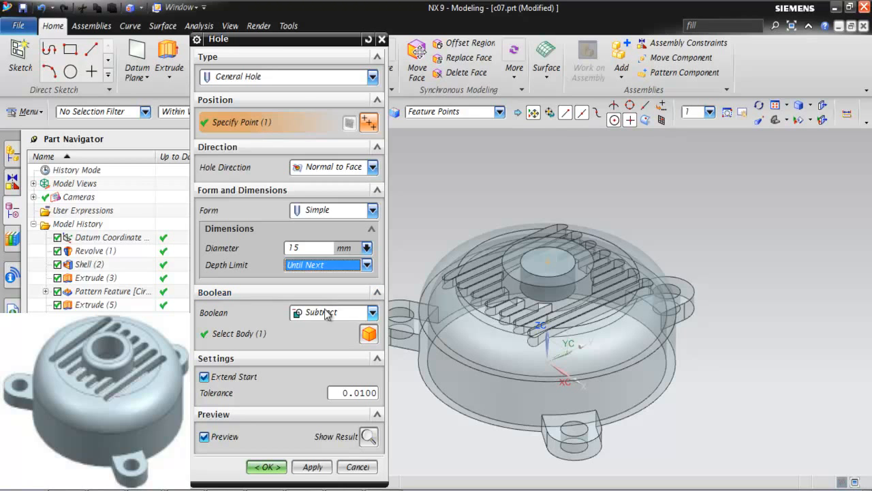
{"action": "left_click", "coordinate": [331, 315]}
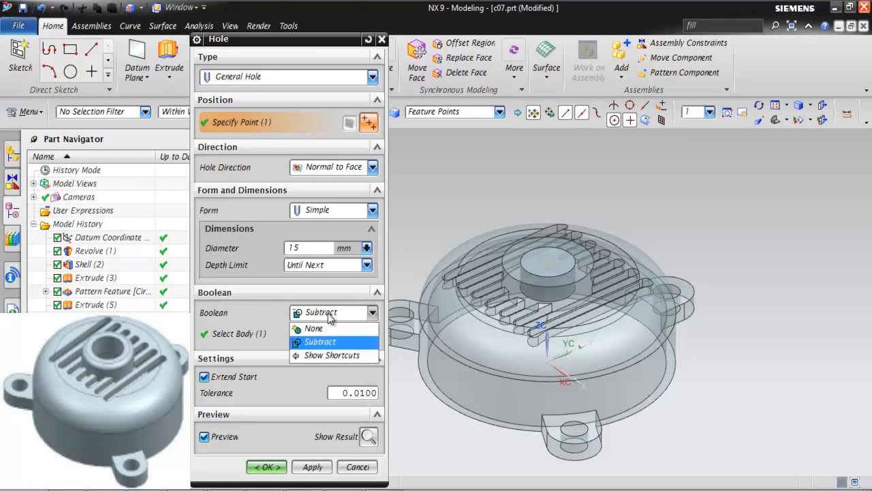
{"action": "left_click", "coordinate": [330, 315]}
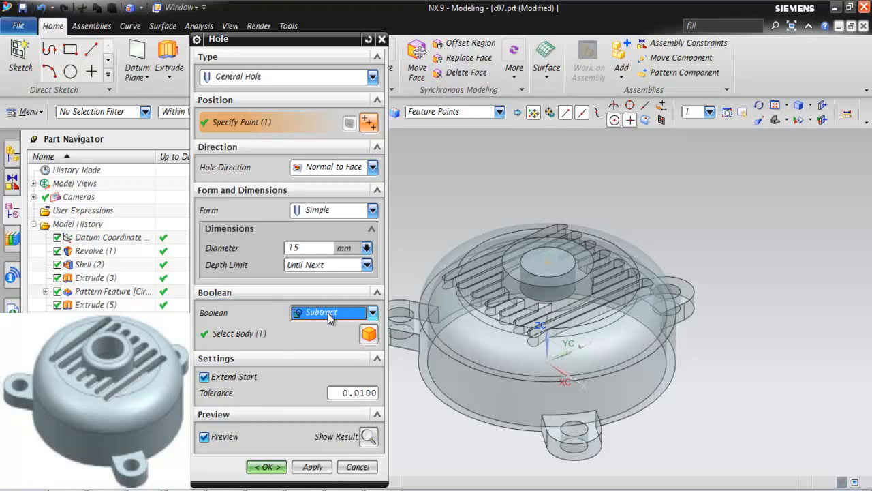
{"action": "left_click", "coordinate": [272, 469]}
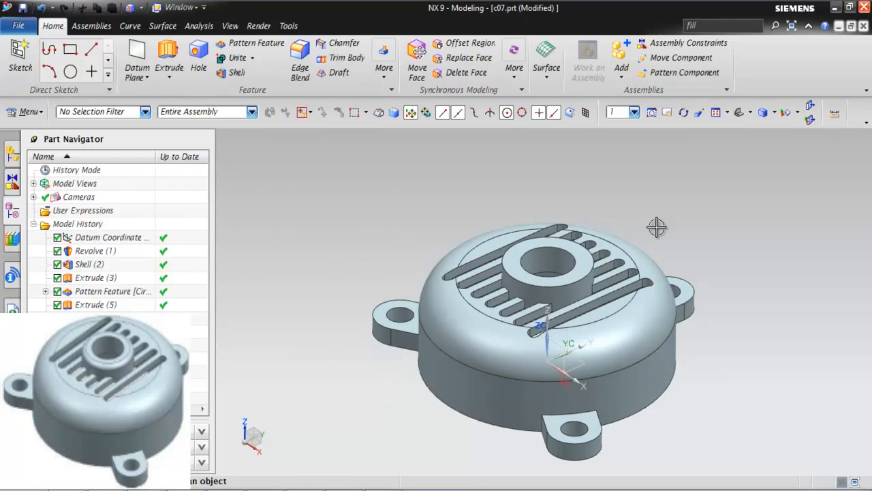
Apply a circular Edge Blend with a 2 mm radius to the outer top edge of the boss
{"action": "left_click", "coordinate": [716, 112]}
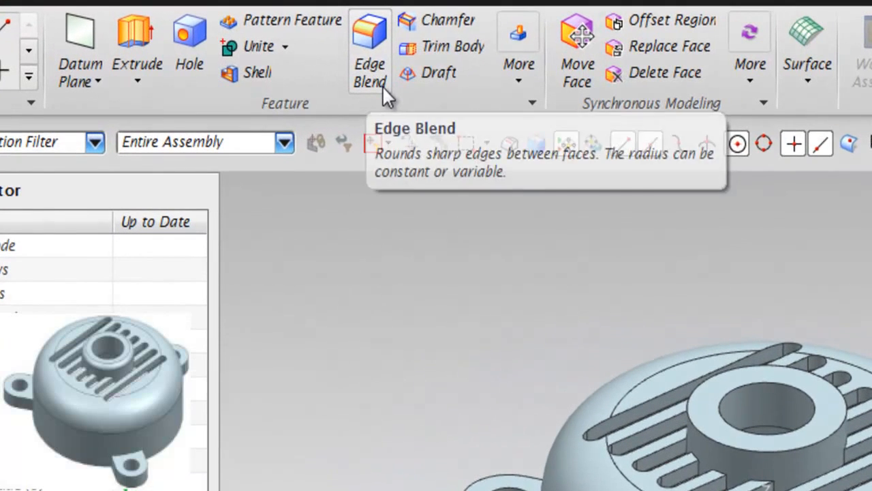
{"action": "left_click", "coordinate": [307, 79]}
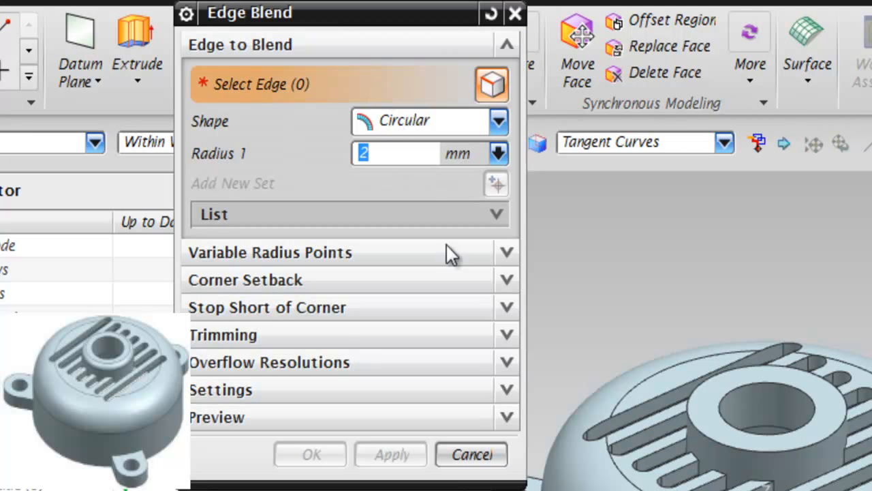
{"action": "left_click", "coordinate": [704, 434]}
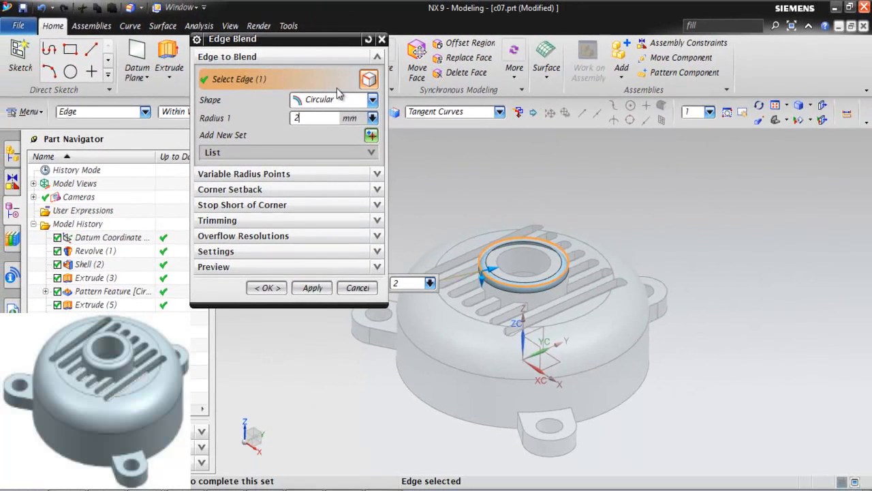
{"action": "left_click_drag", "start_coordinate": [315, 49], "coordinate": [313, 79]}
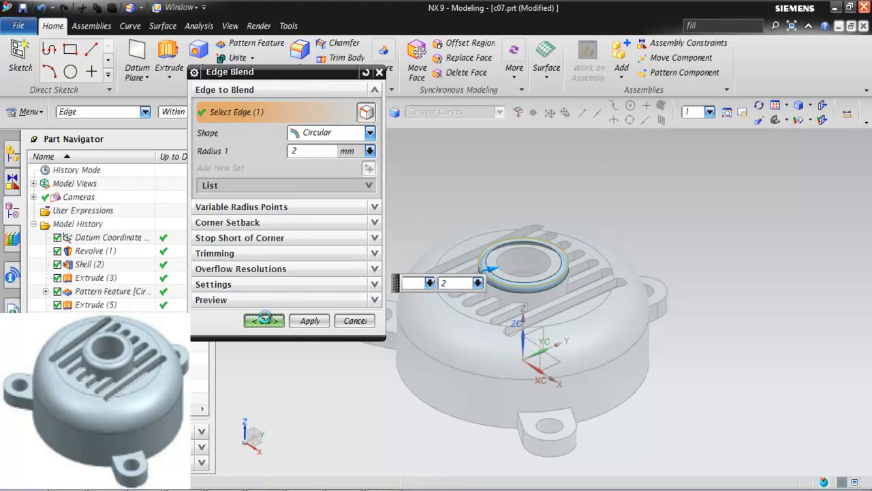
{"action": "left_click", "coordinate": [265, 321]}
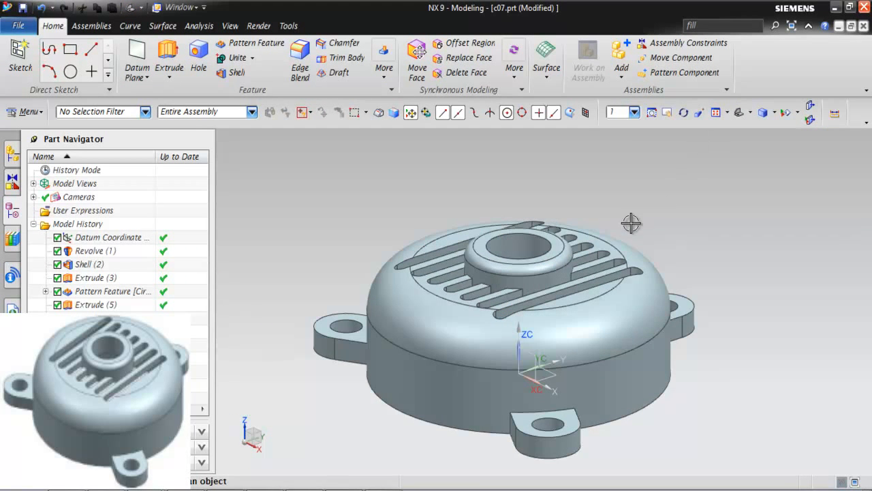